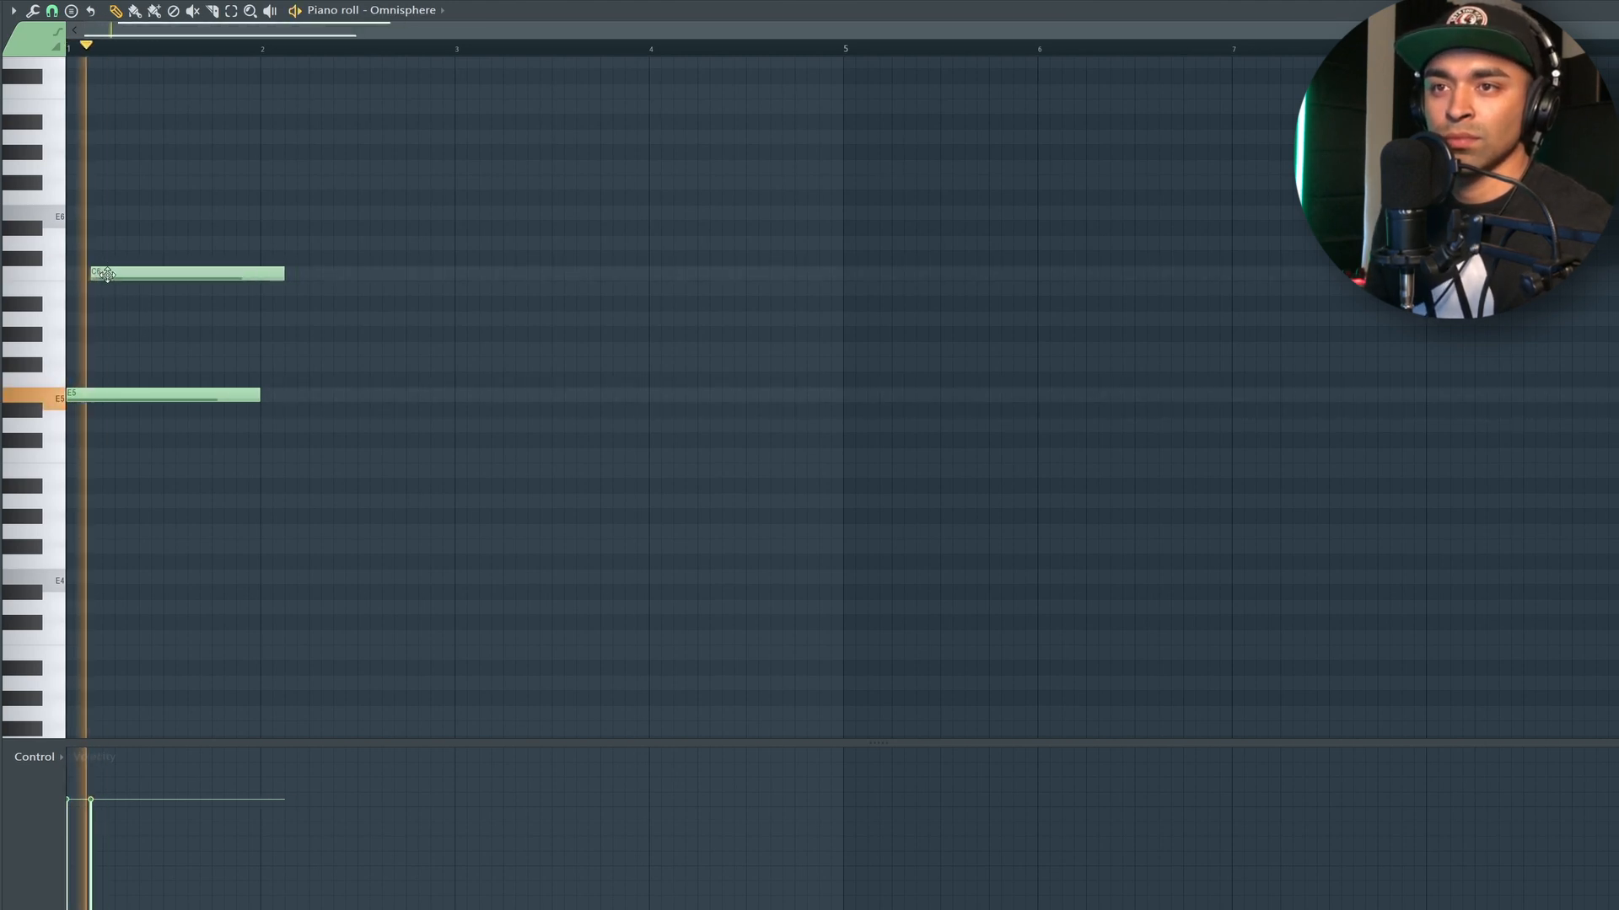
- Continue the descending melody in bar 1 with consecutive B5, A5, F#5, G5 and F#5 notes after the C6
click(116, 289)
click(140, 319)
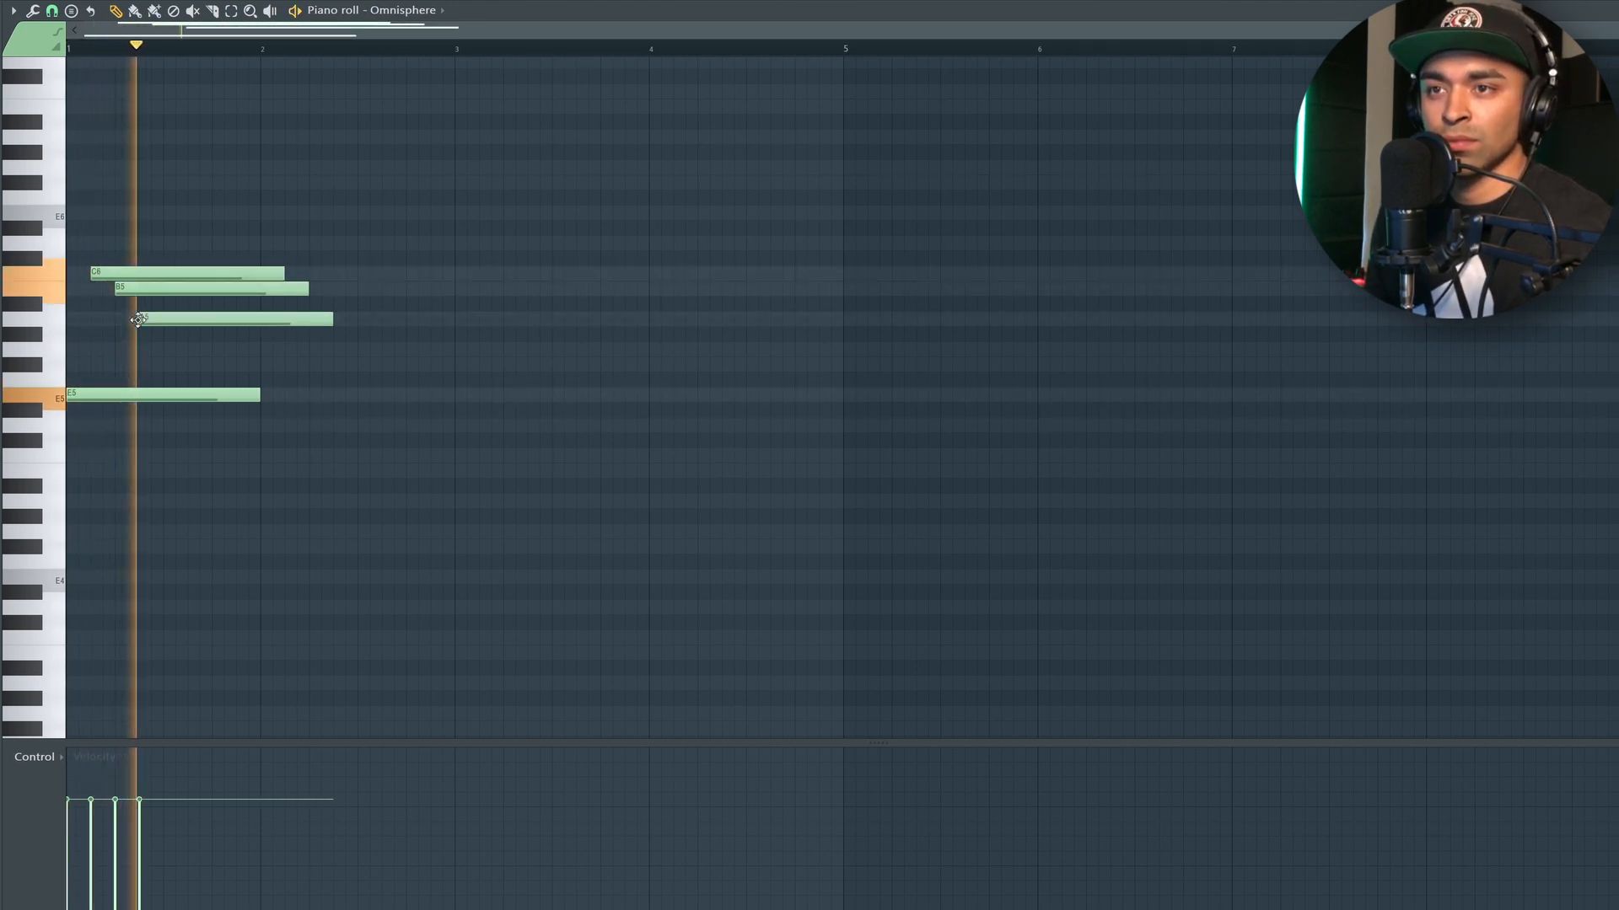
click(166, 365)
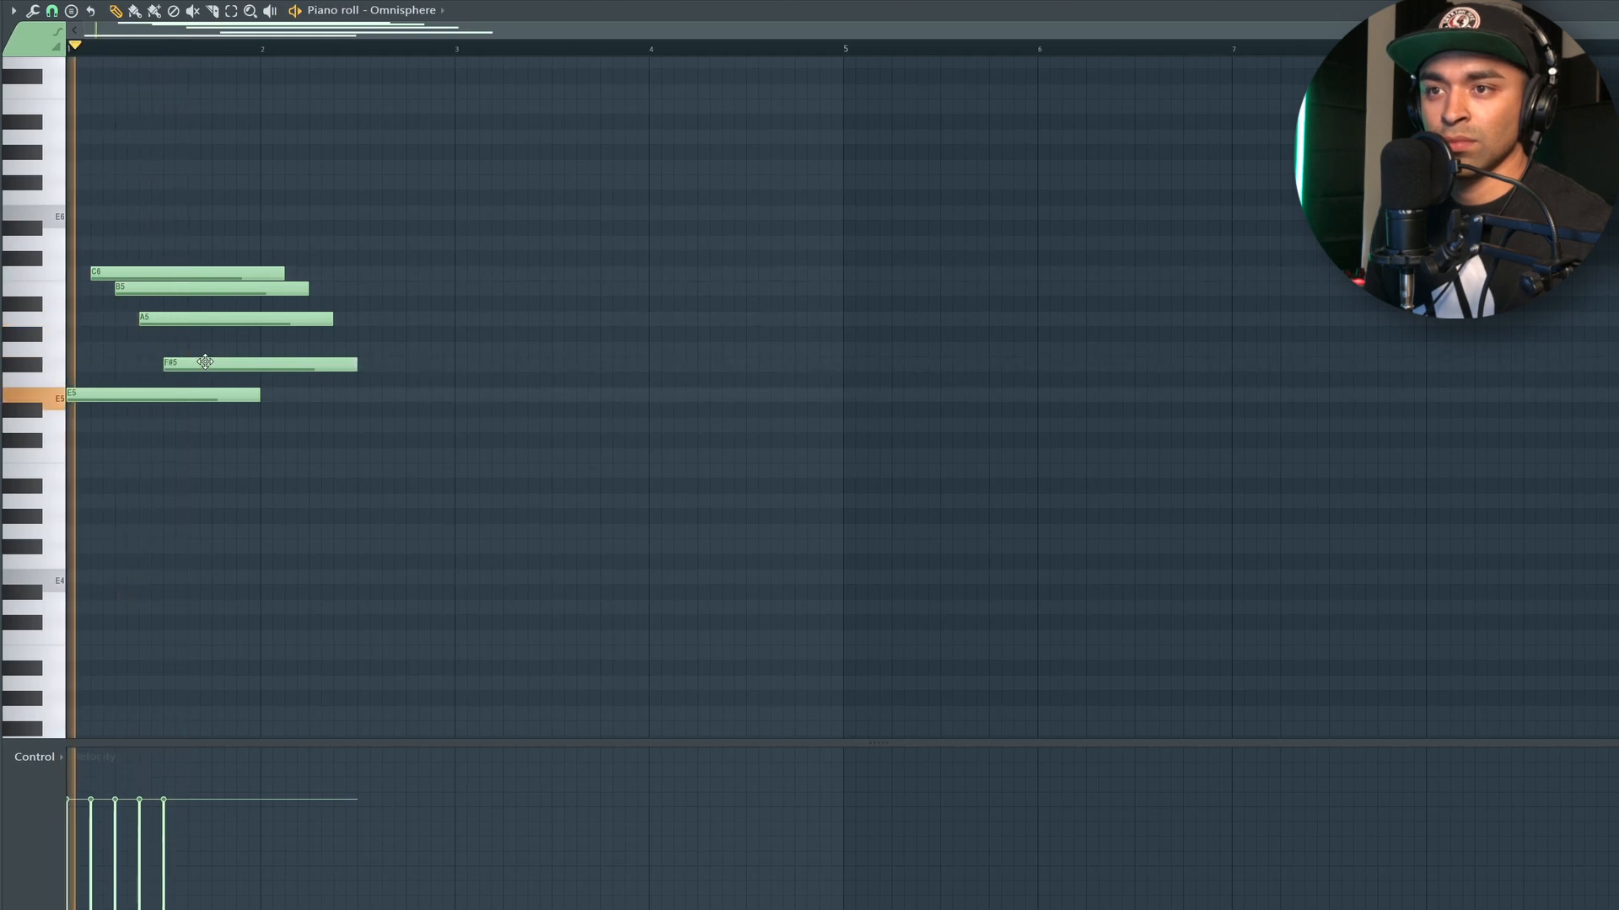
click(194, 348)
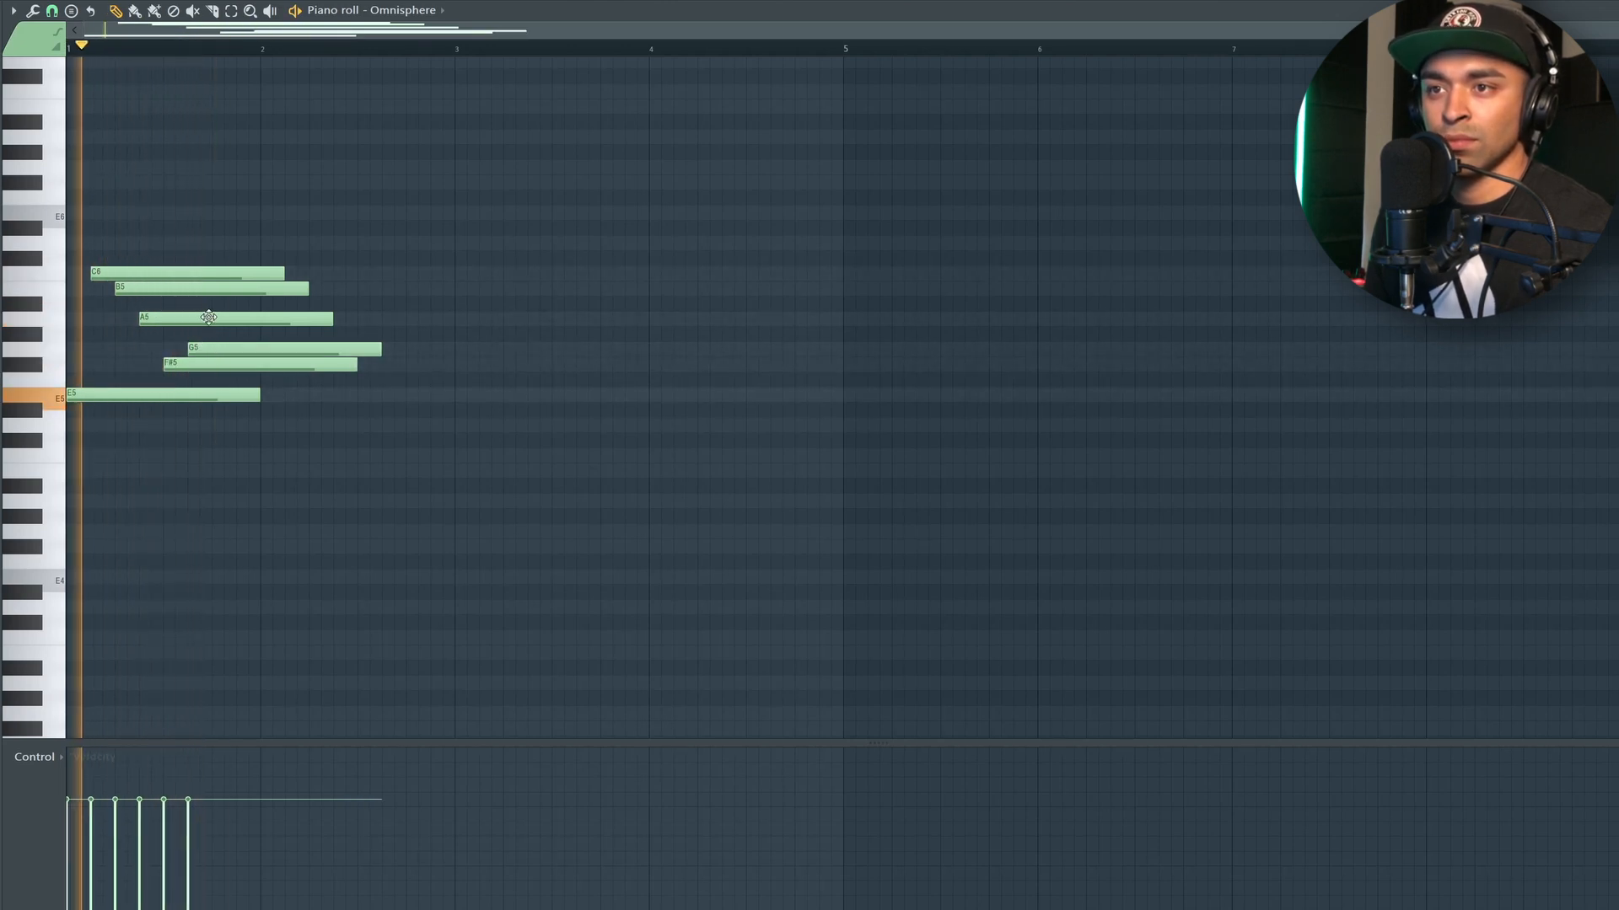
click(216, 365)
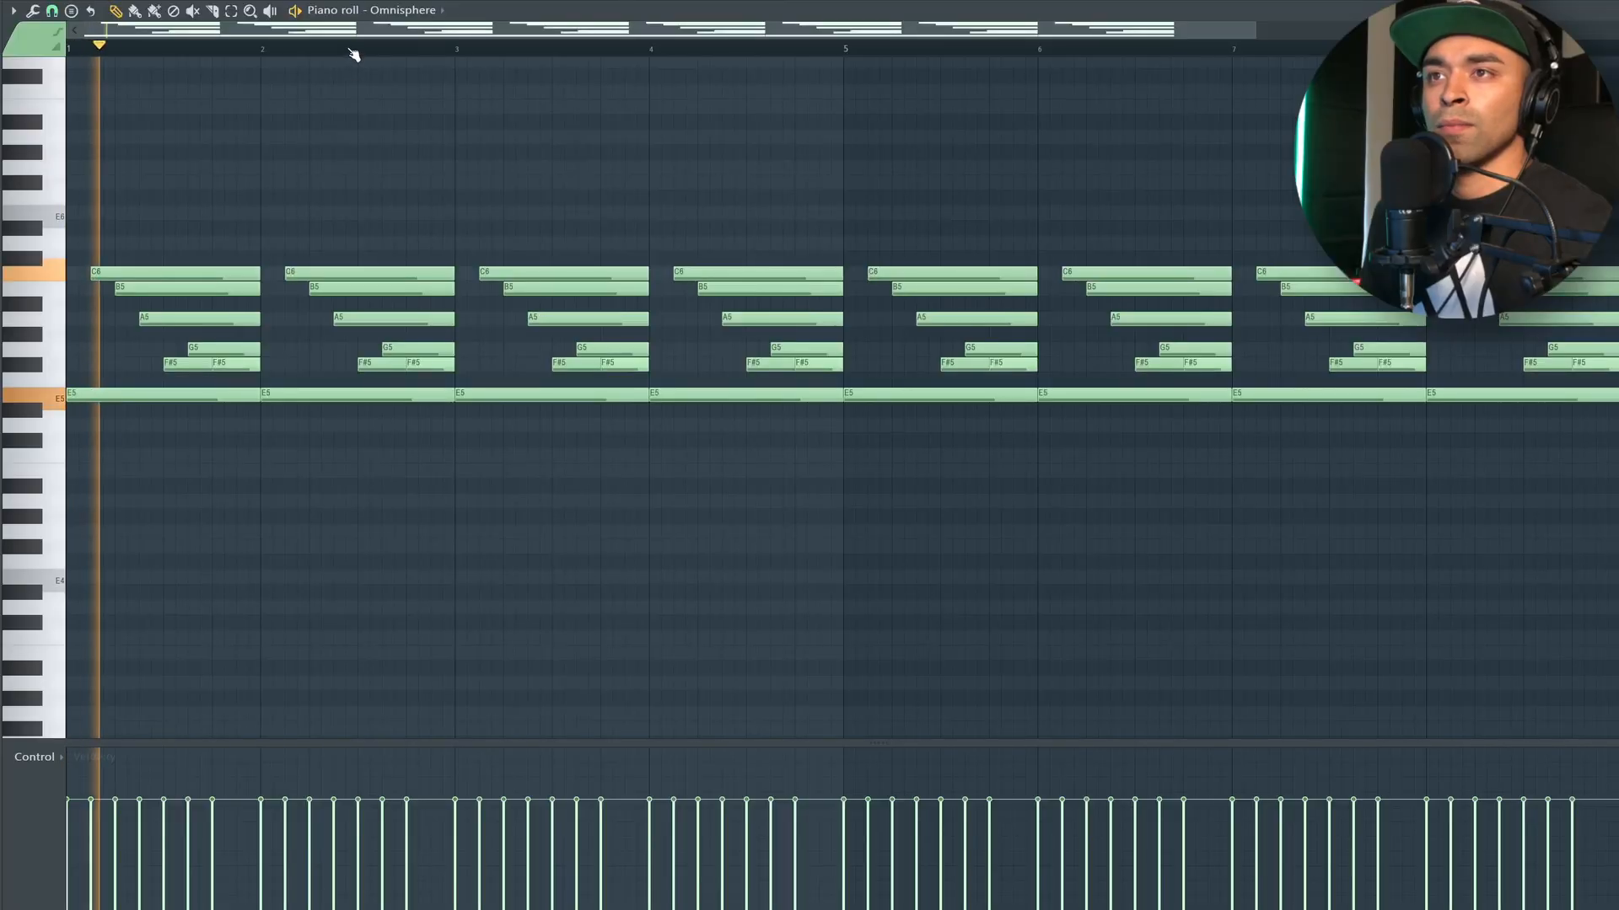
- Transpose the whole eight-bar melody up one octave
scroll(354, 52, down, 3)
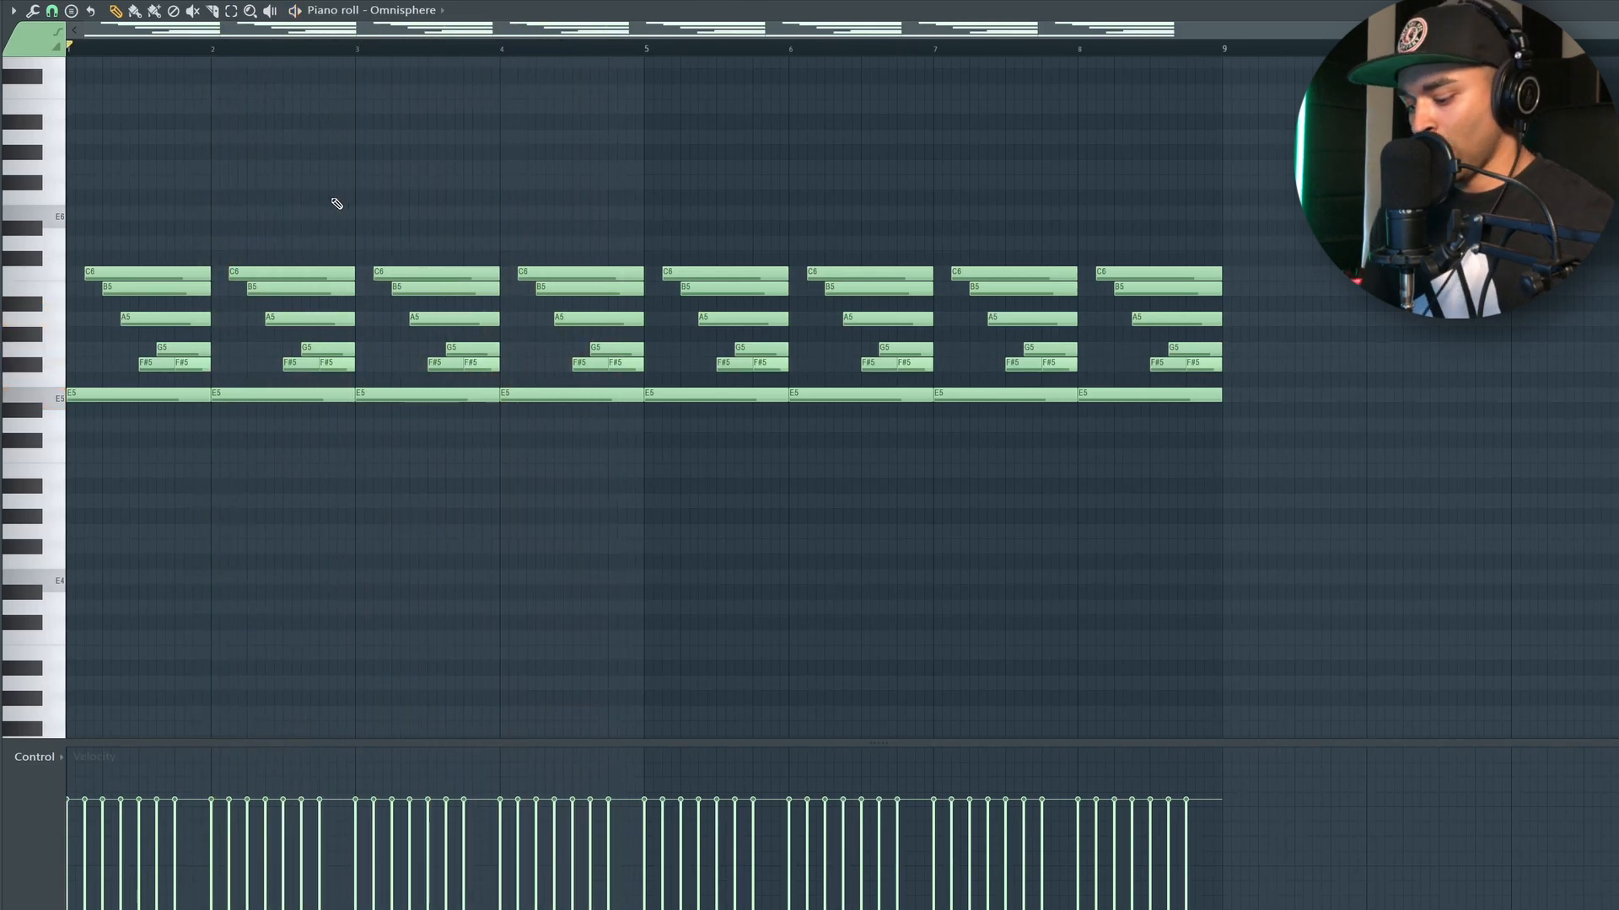
key(ctrl+Up)
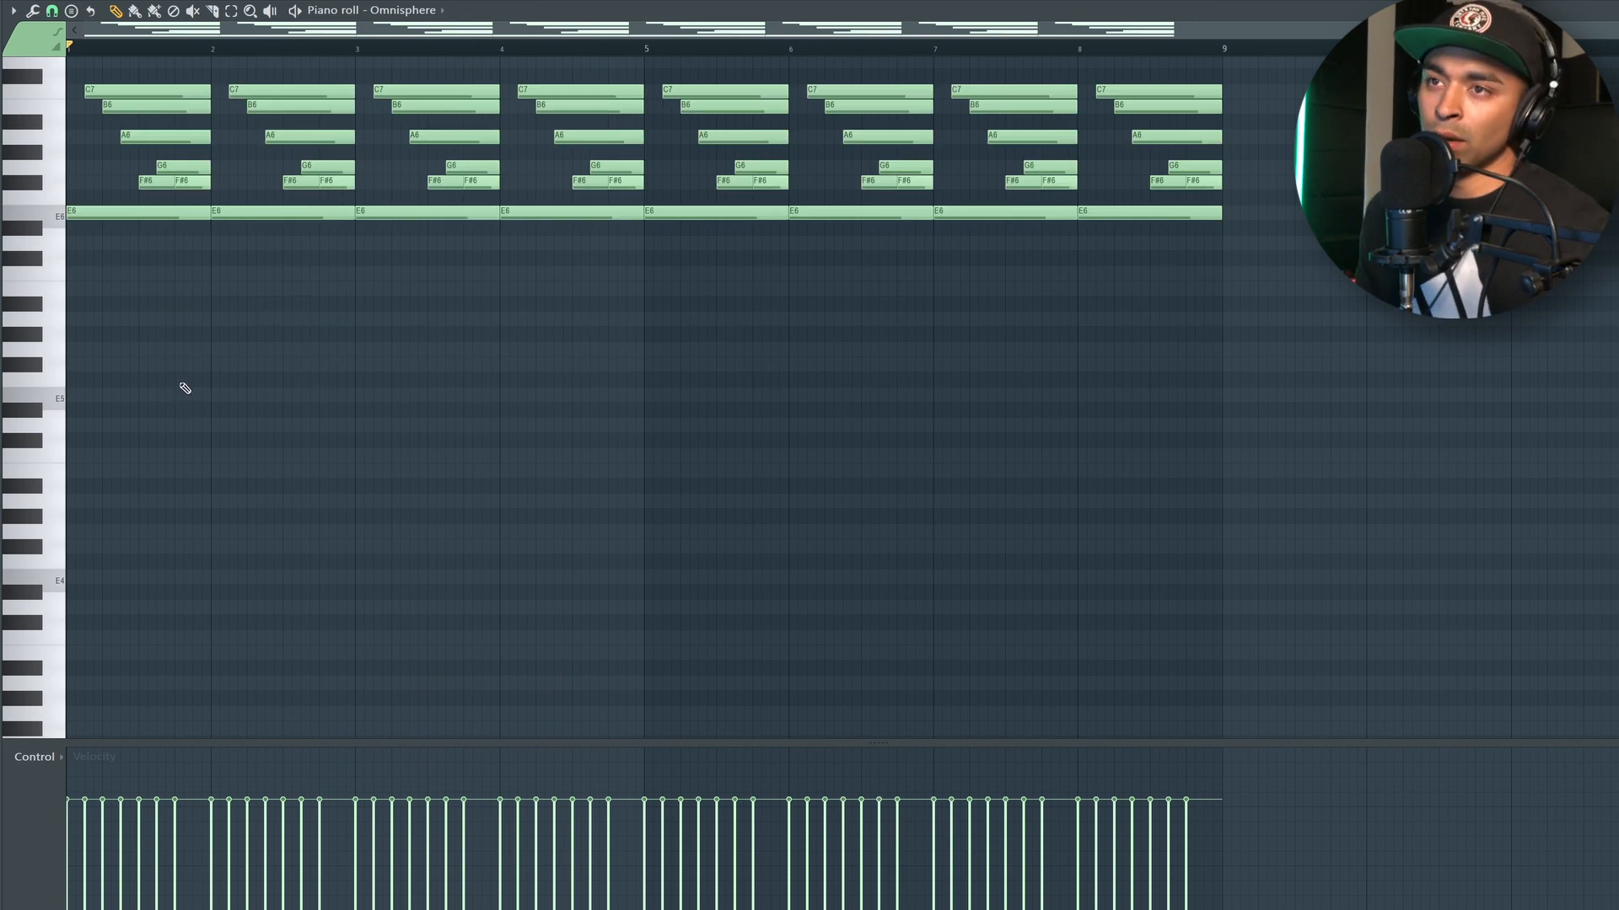
key(space)
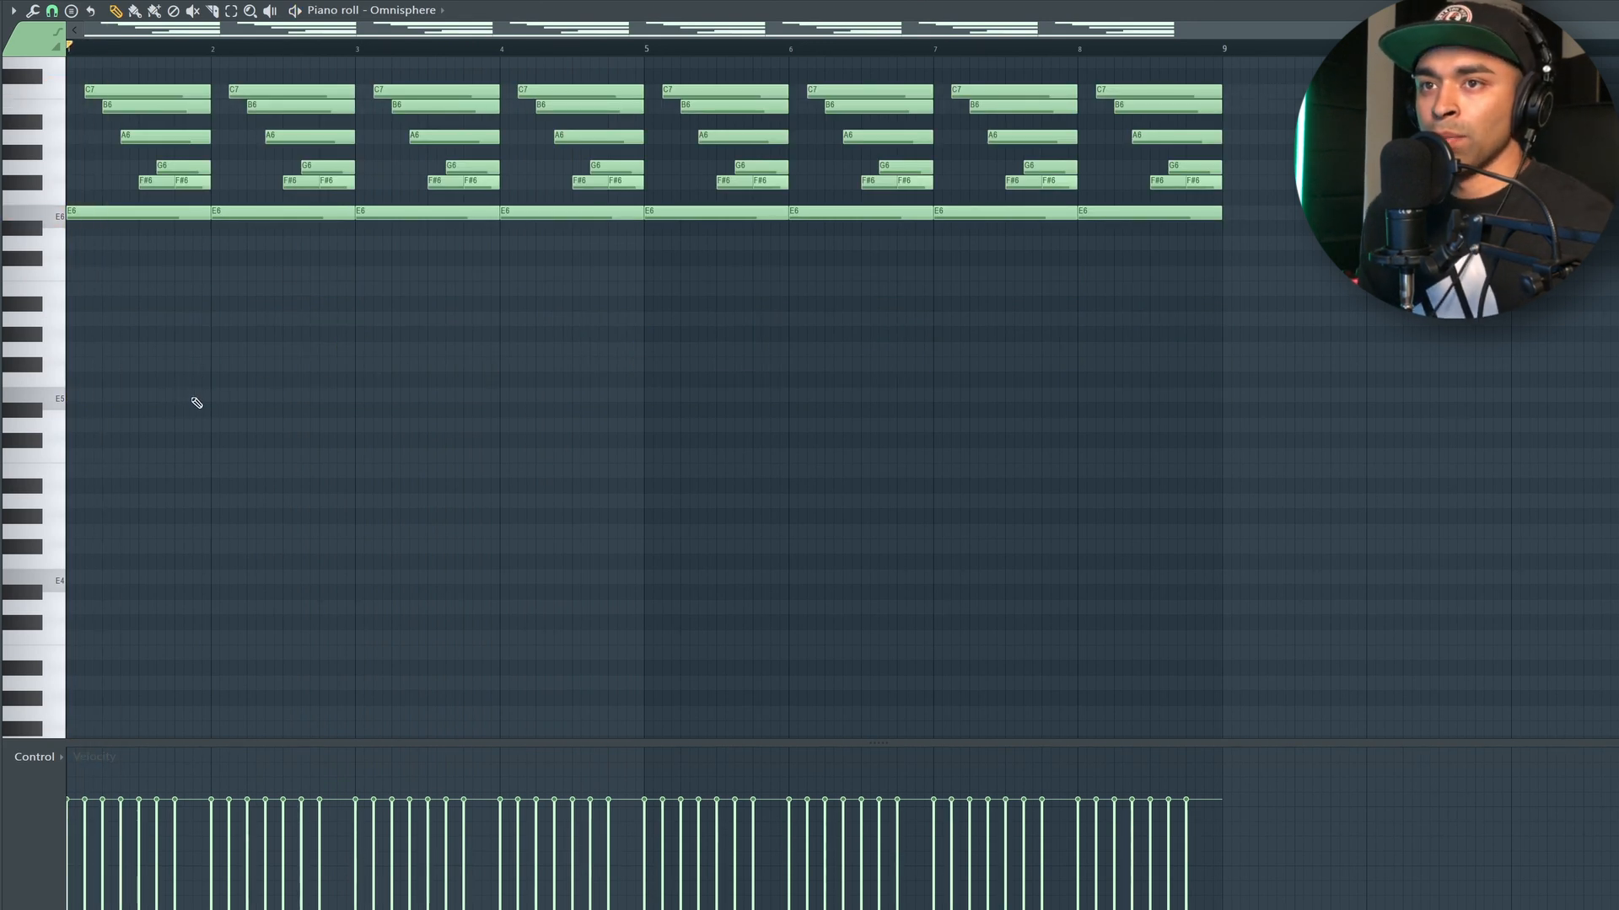
- Add a lower line with E4 at the start of bar 1 and F#4 notes from the middle of bars 1 and 2
click(94, 395)
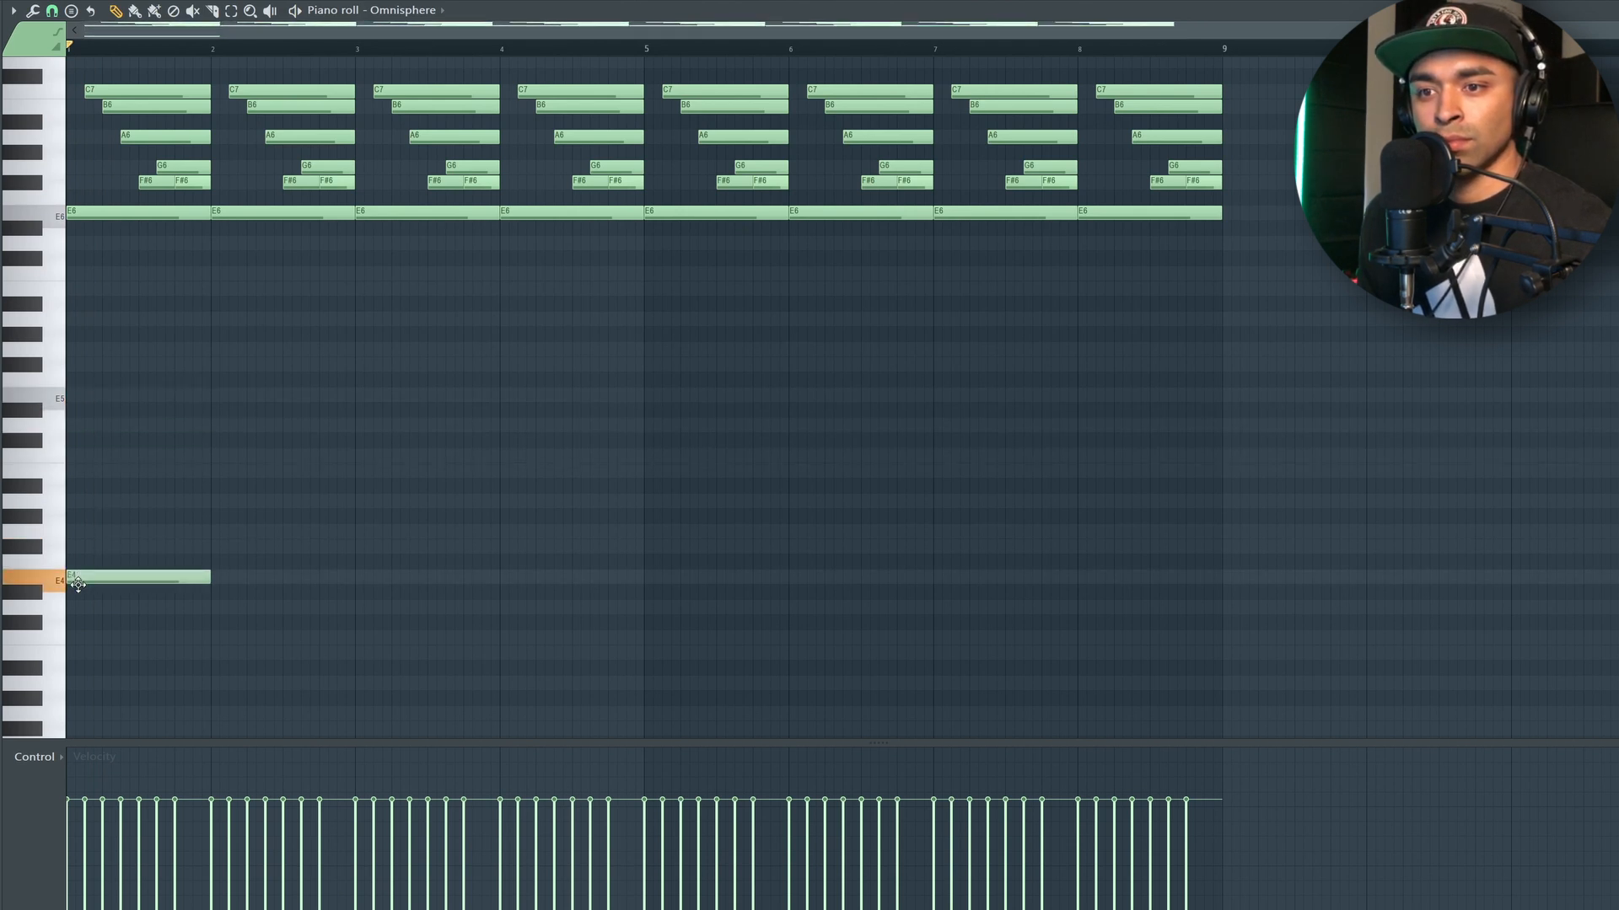
click(139, 532)
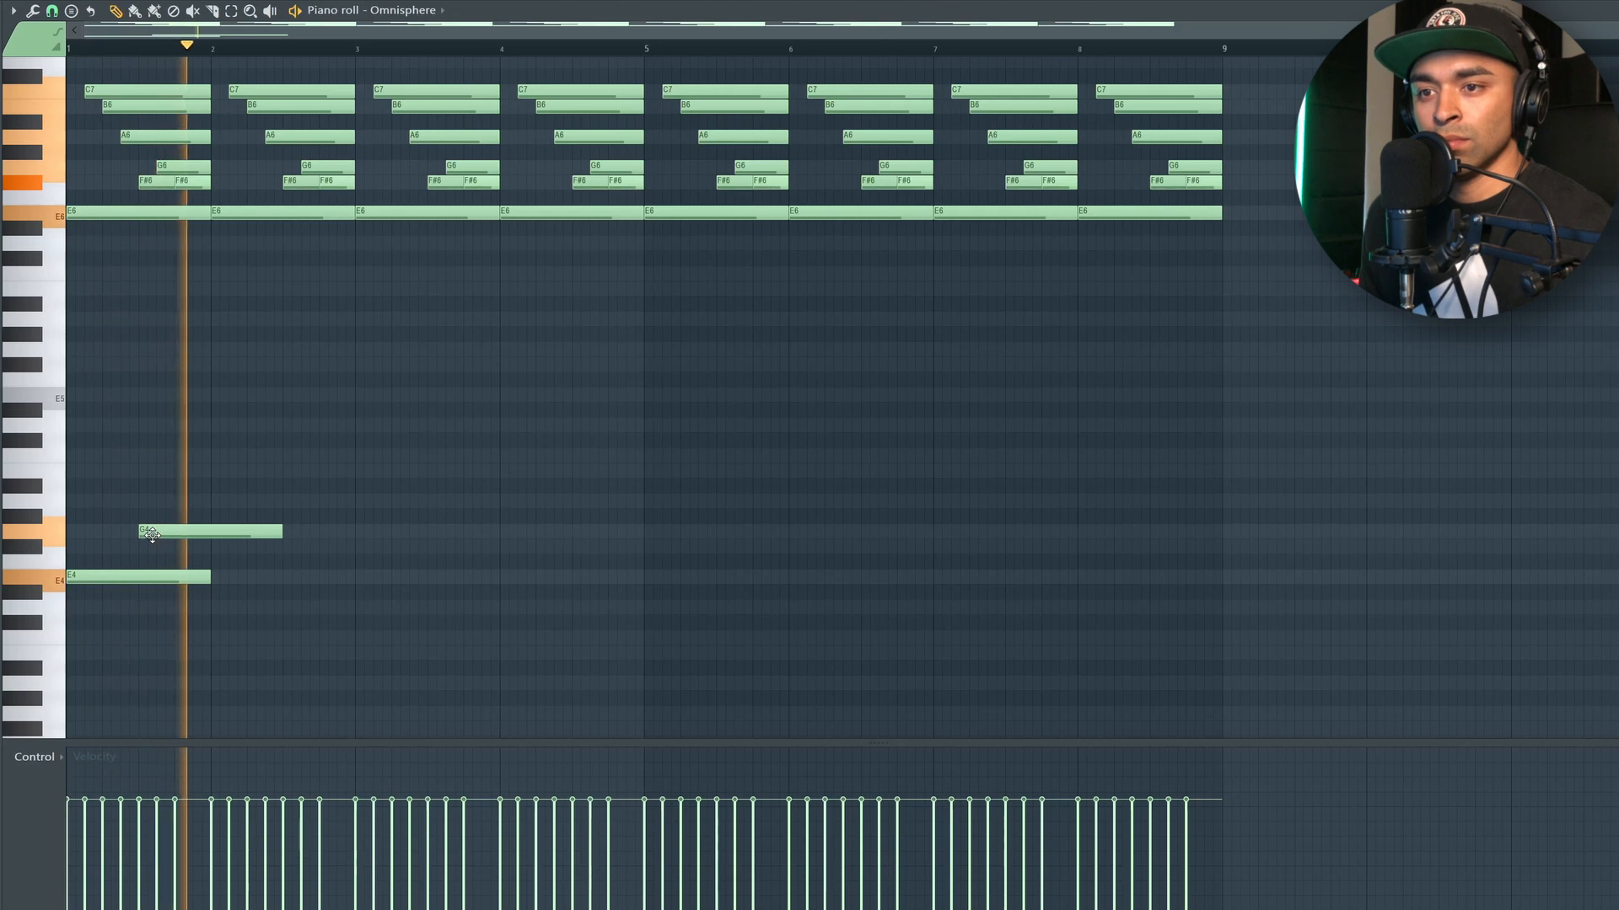
drag(151, 535, 153, 550)
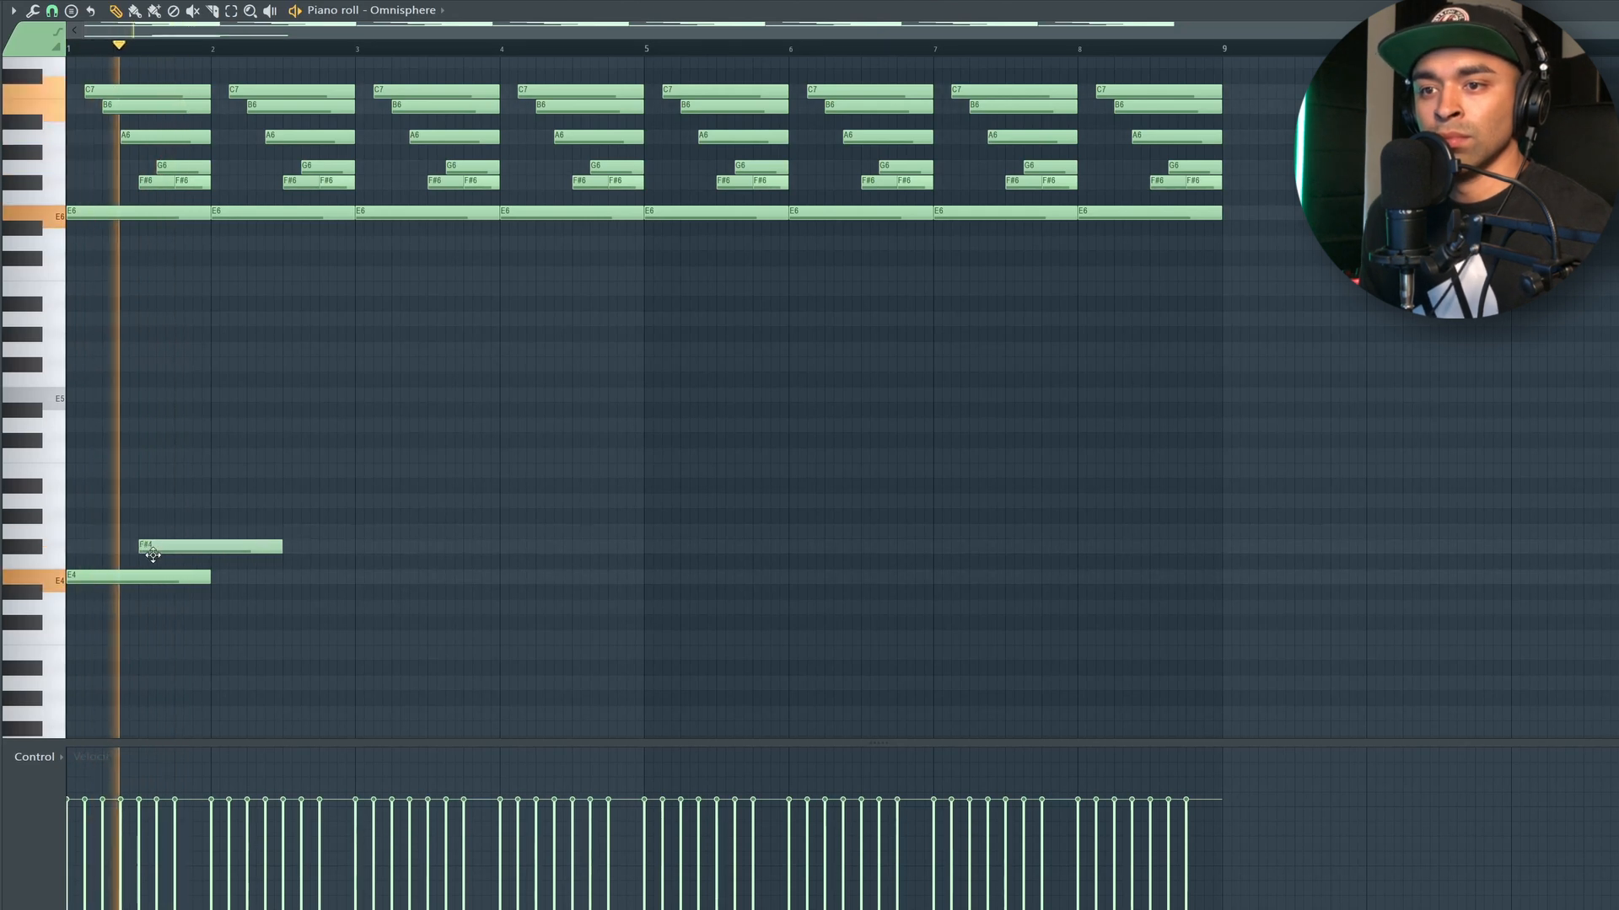
click(295, 547)
key(space)
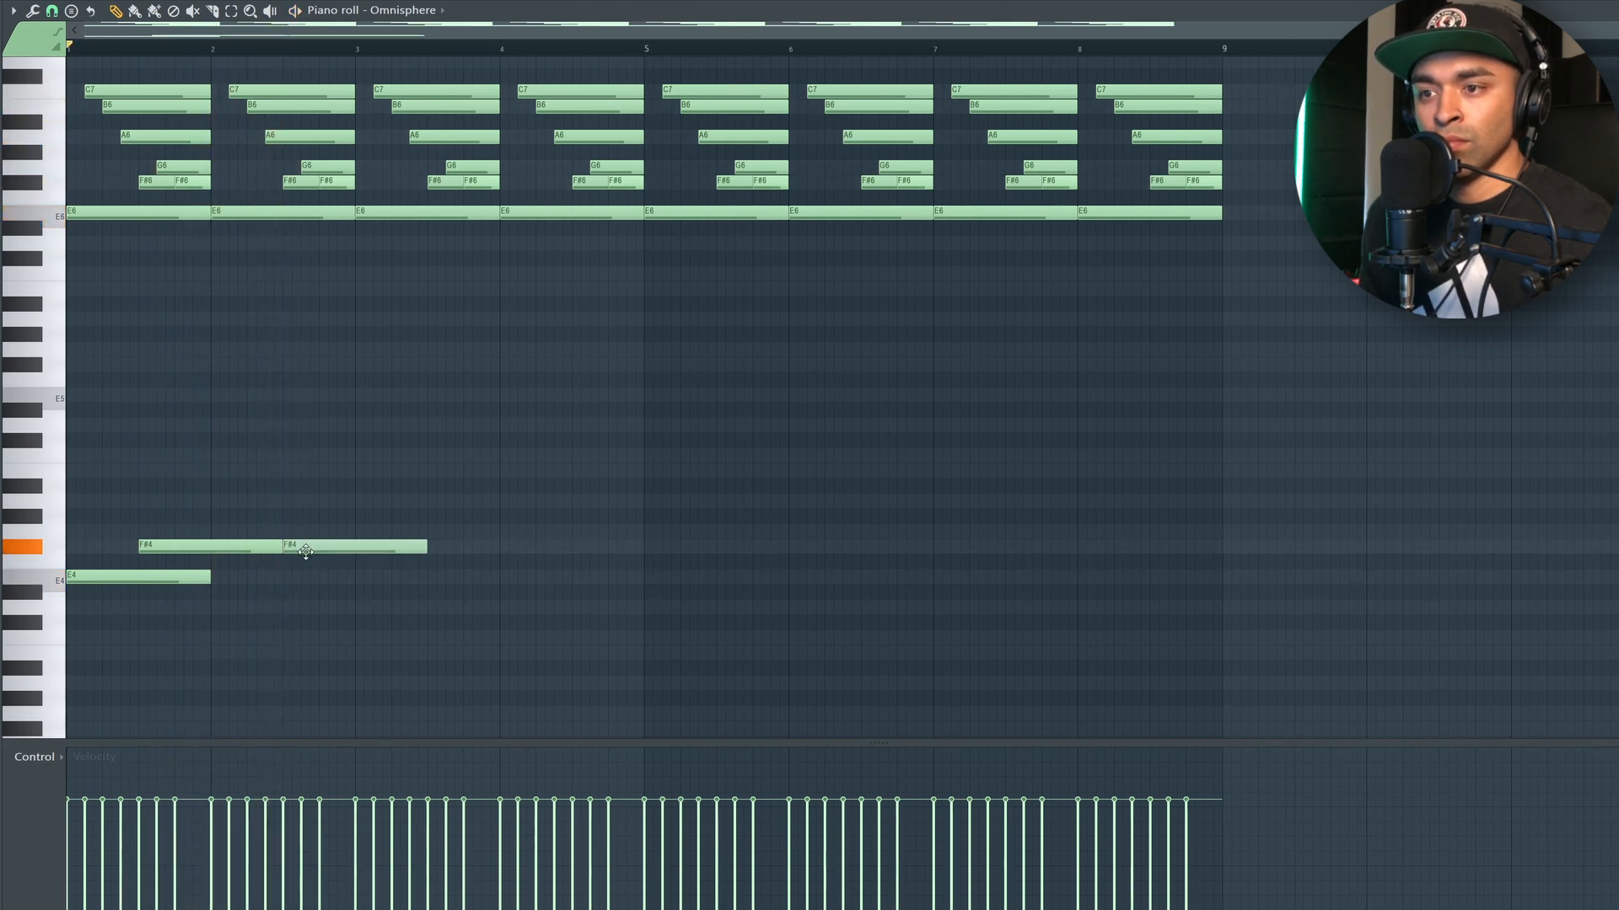
- Trim the second F#4 to the end of bar 2 and duplicate the two-bar lower line through bar 8
drag(425, 547, 72, 470)
key(ctrl+b)
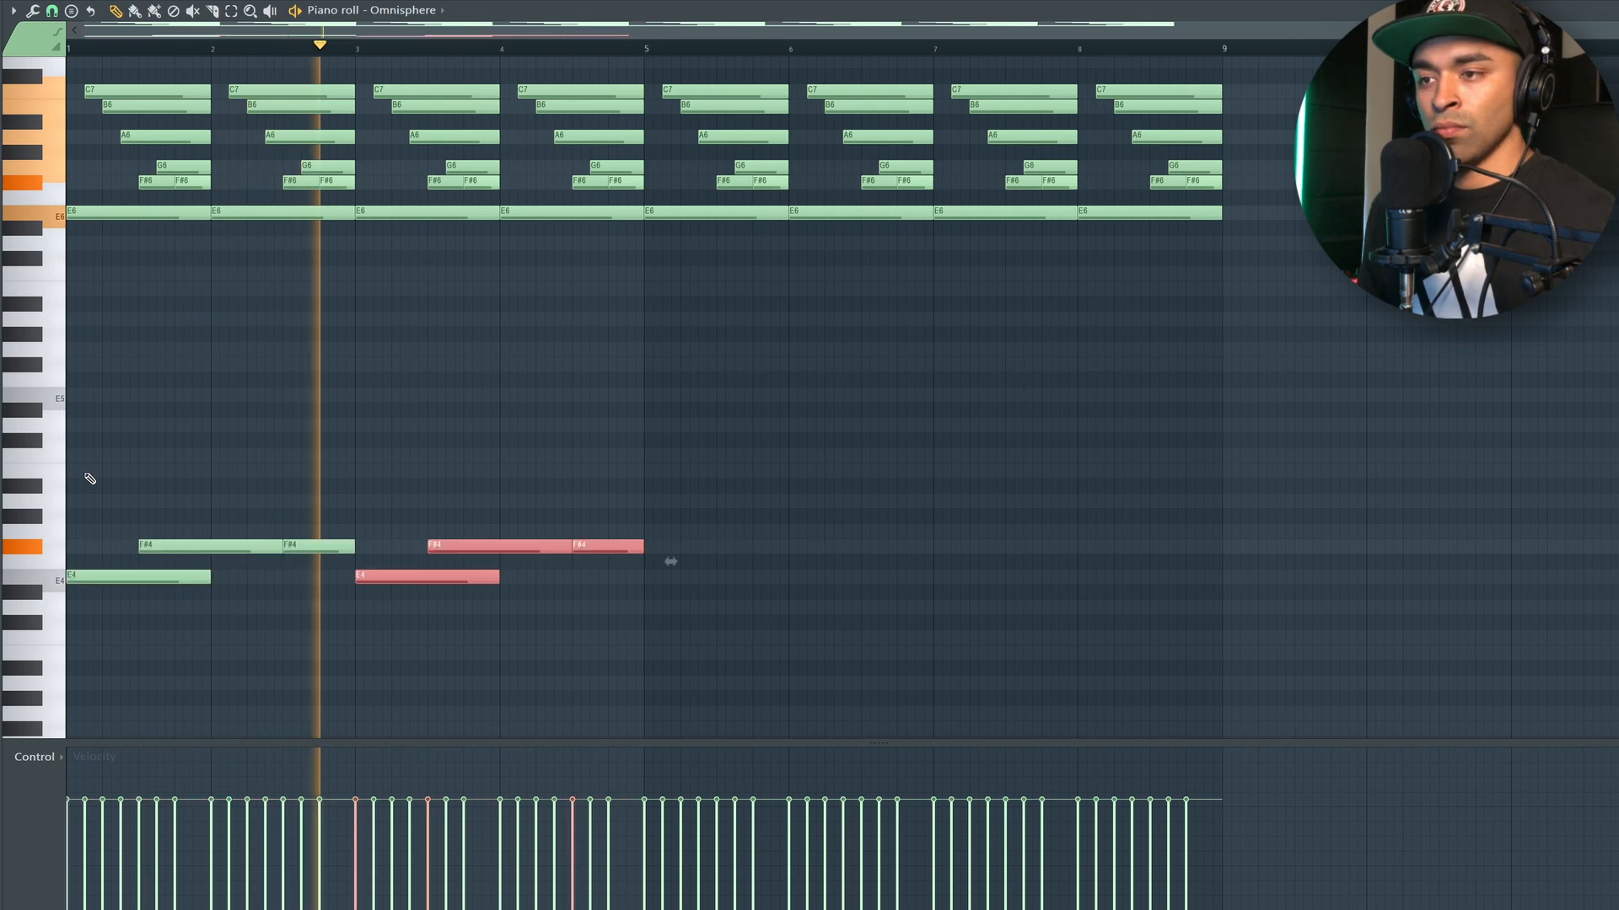
key(ctrl+b)
key(ctrl+b)
ctrl+click(773, 52)
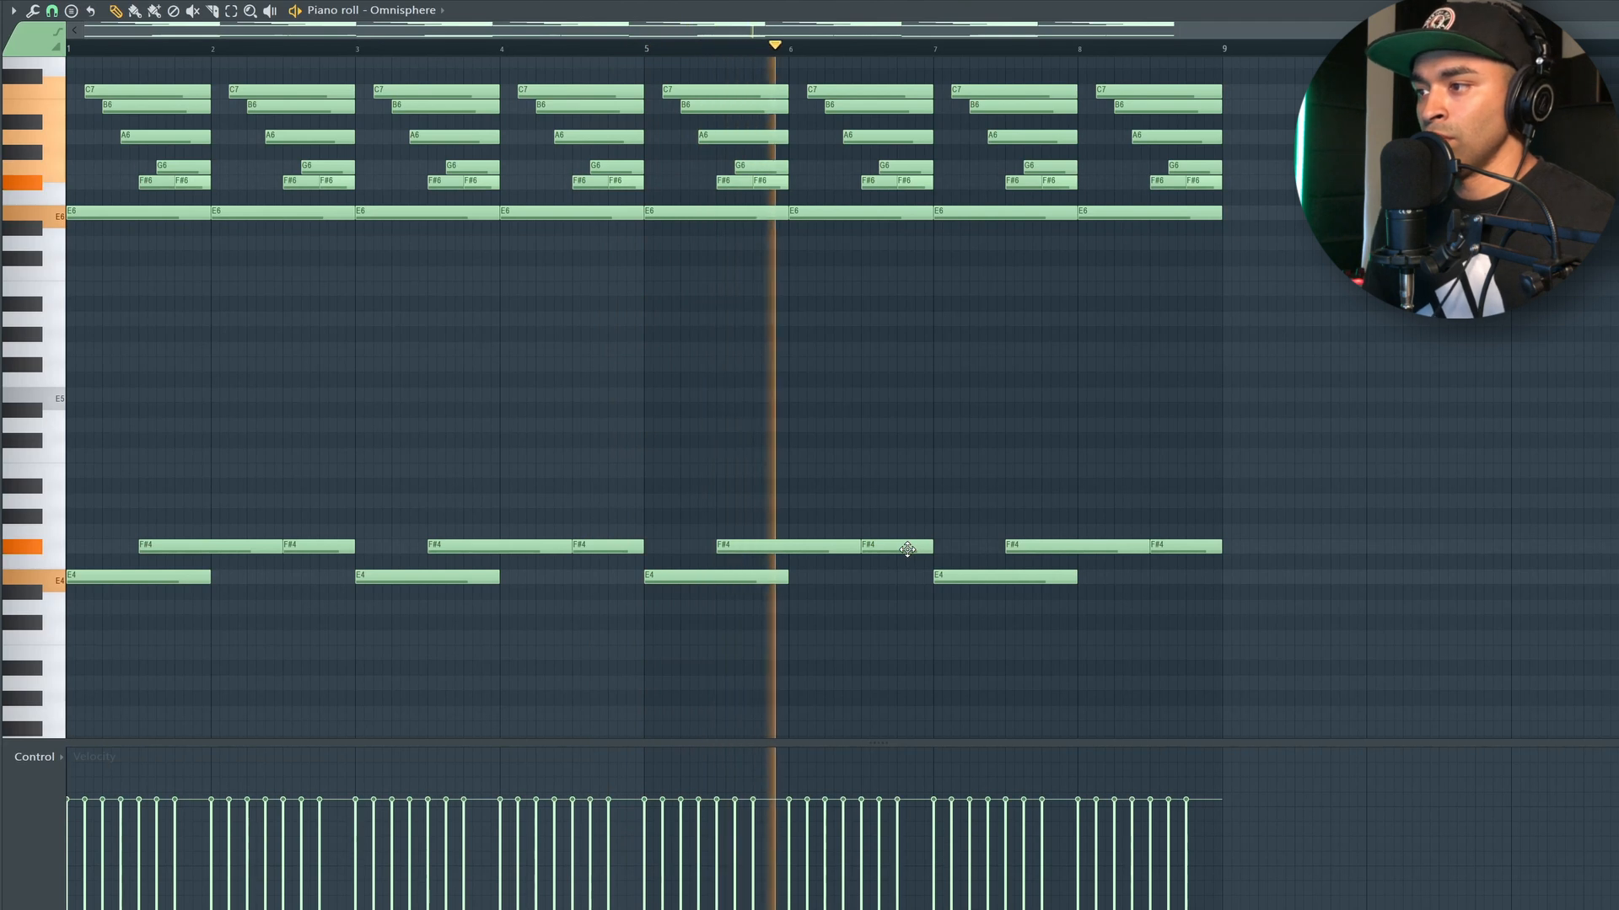
- Add short G4 notes over the last part of bars 6 and 8, each ending on the bar line
click(899, 500)
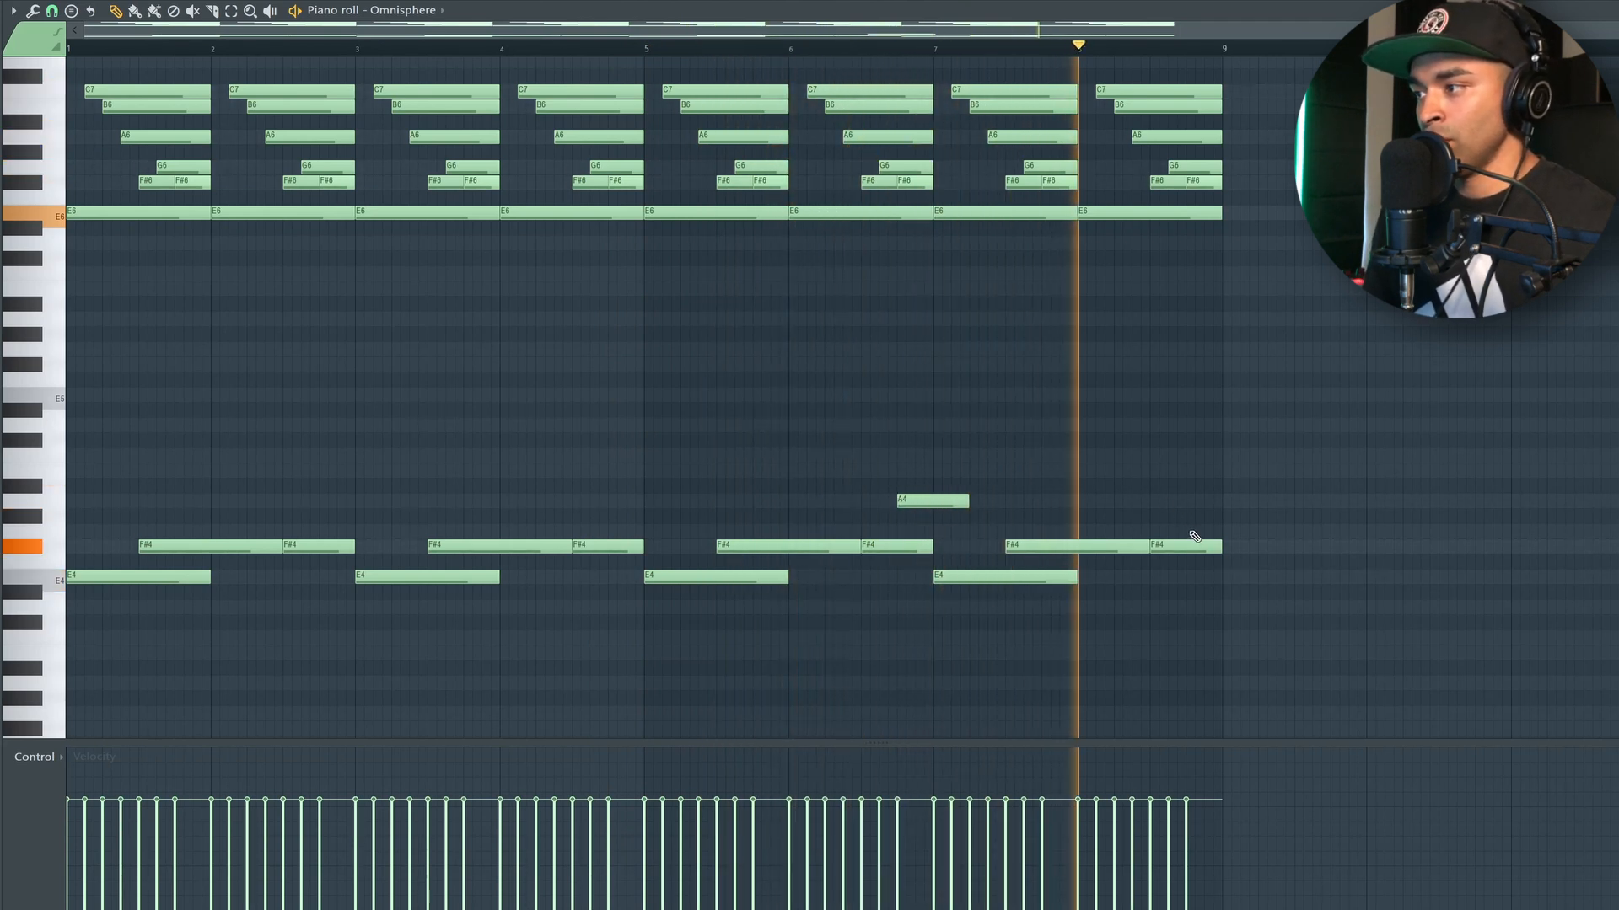
click(1201, 532)
drag(1246, 533, 1221, 533)
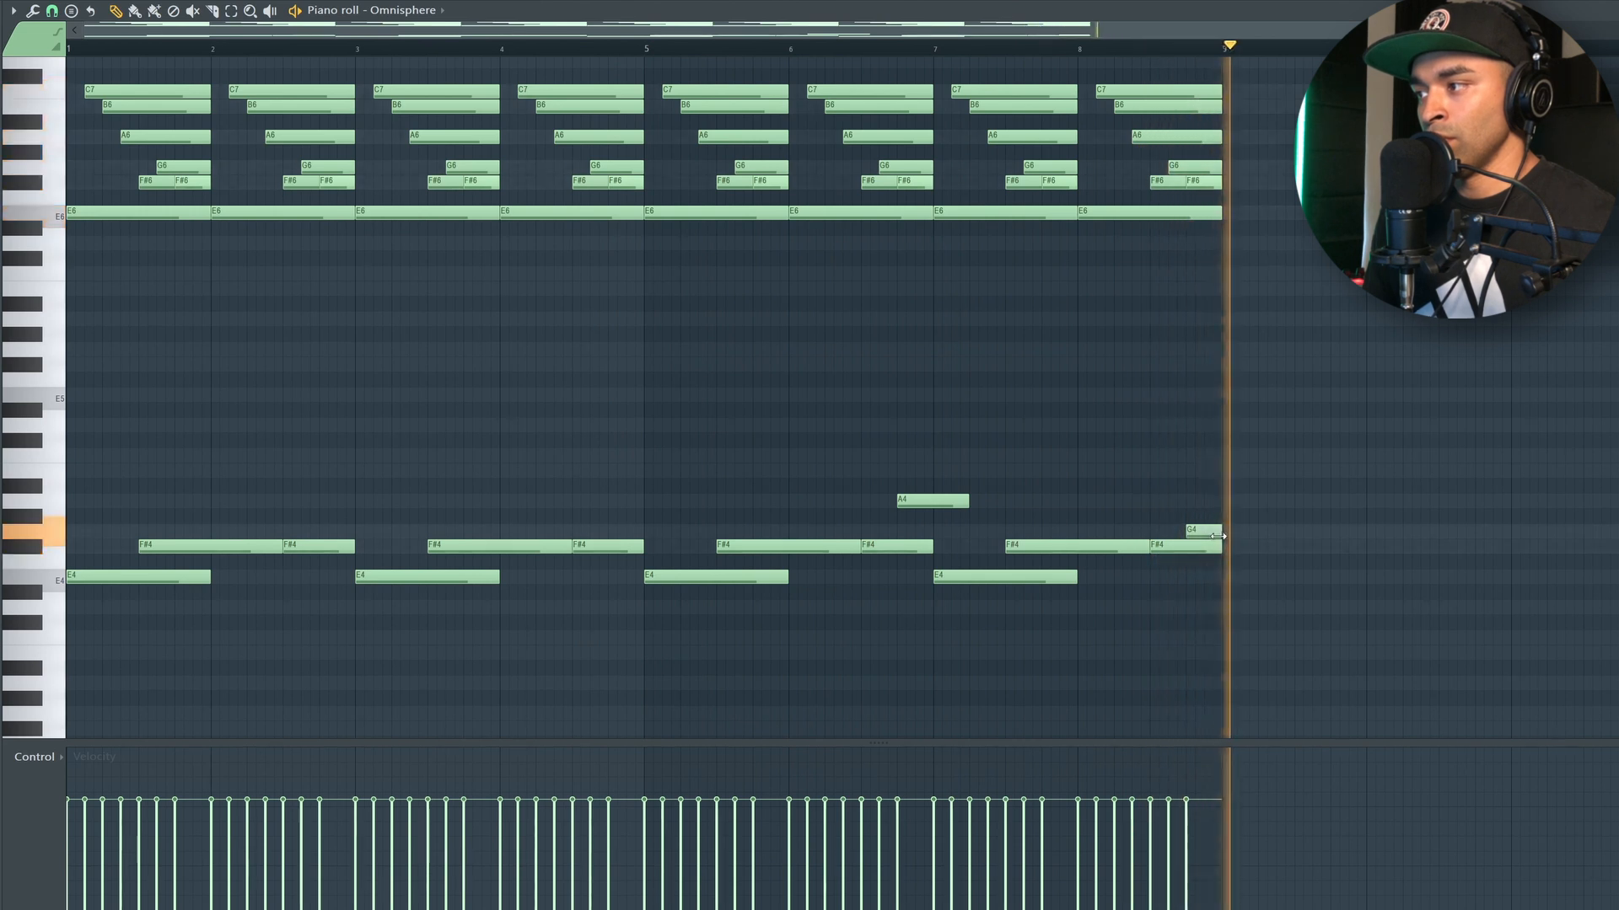
drag(938, 504, 933, 505)
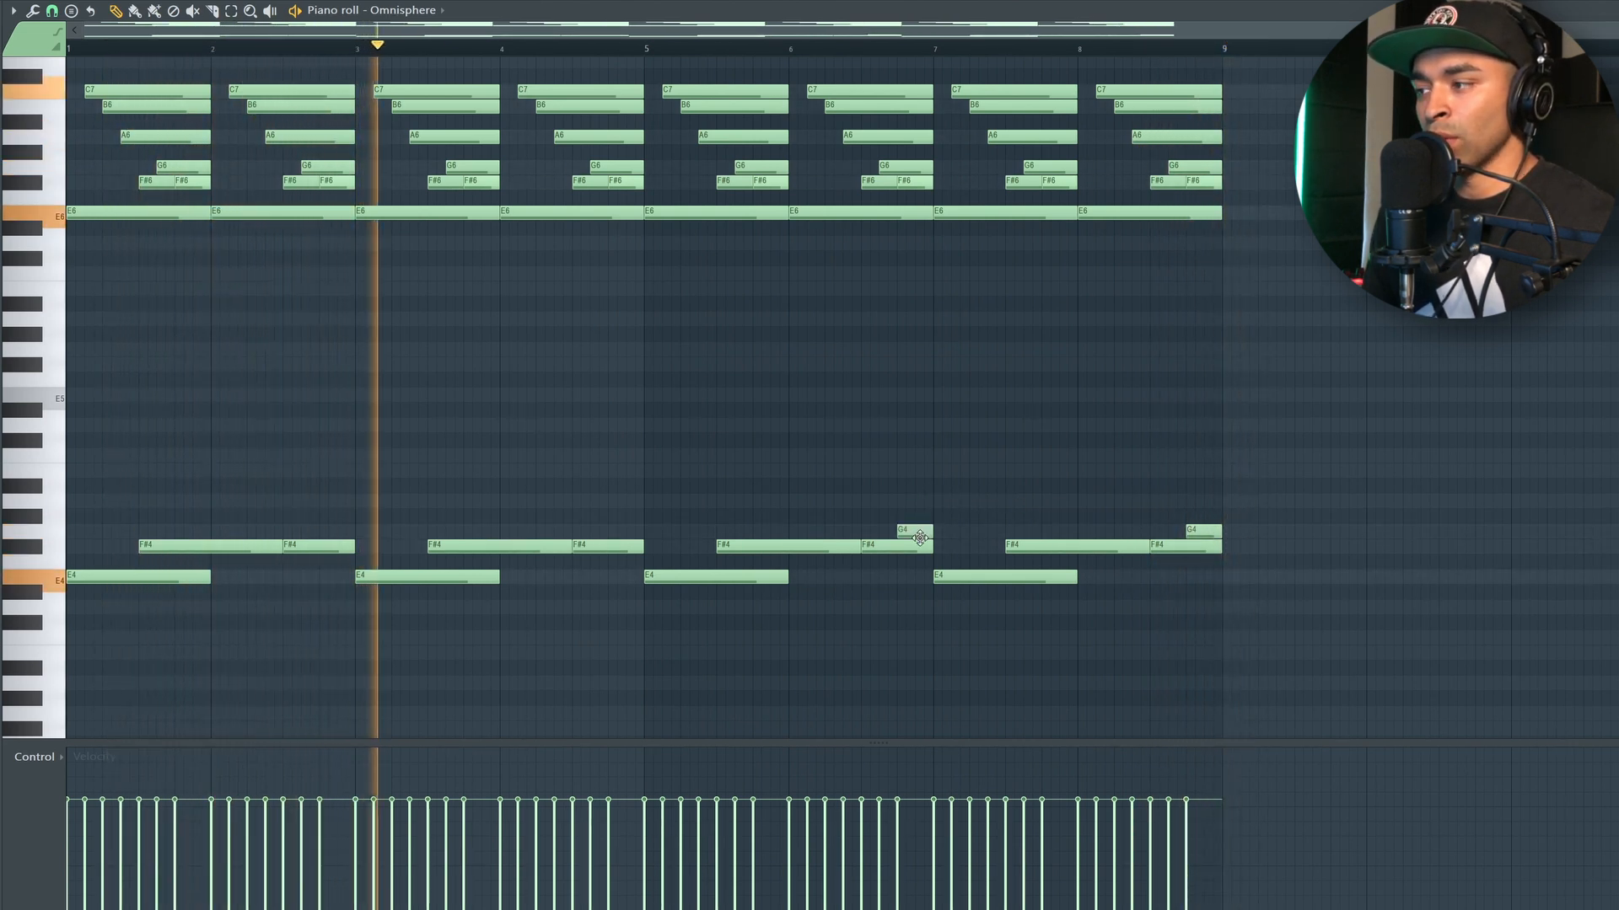
- Lay down a four-bar E3 bass note from bar 1 and duplicate it across bars 5 to 8
scroll(843, 514, down, 6)
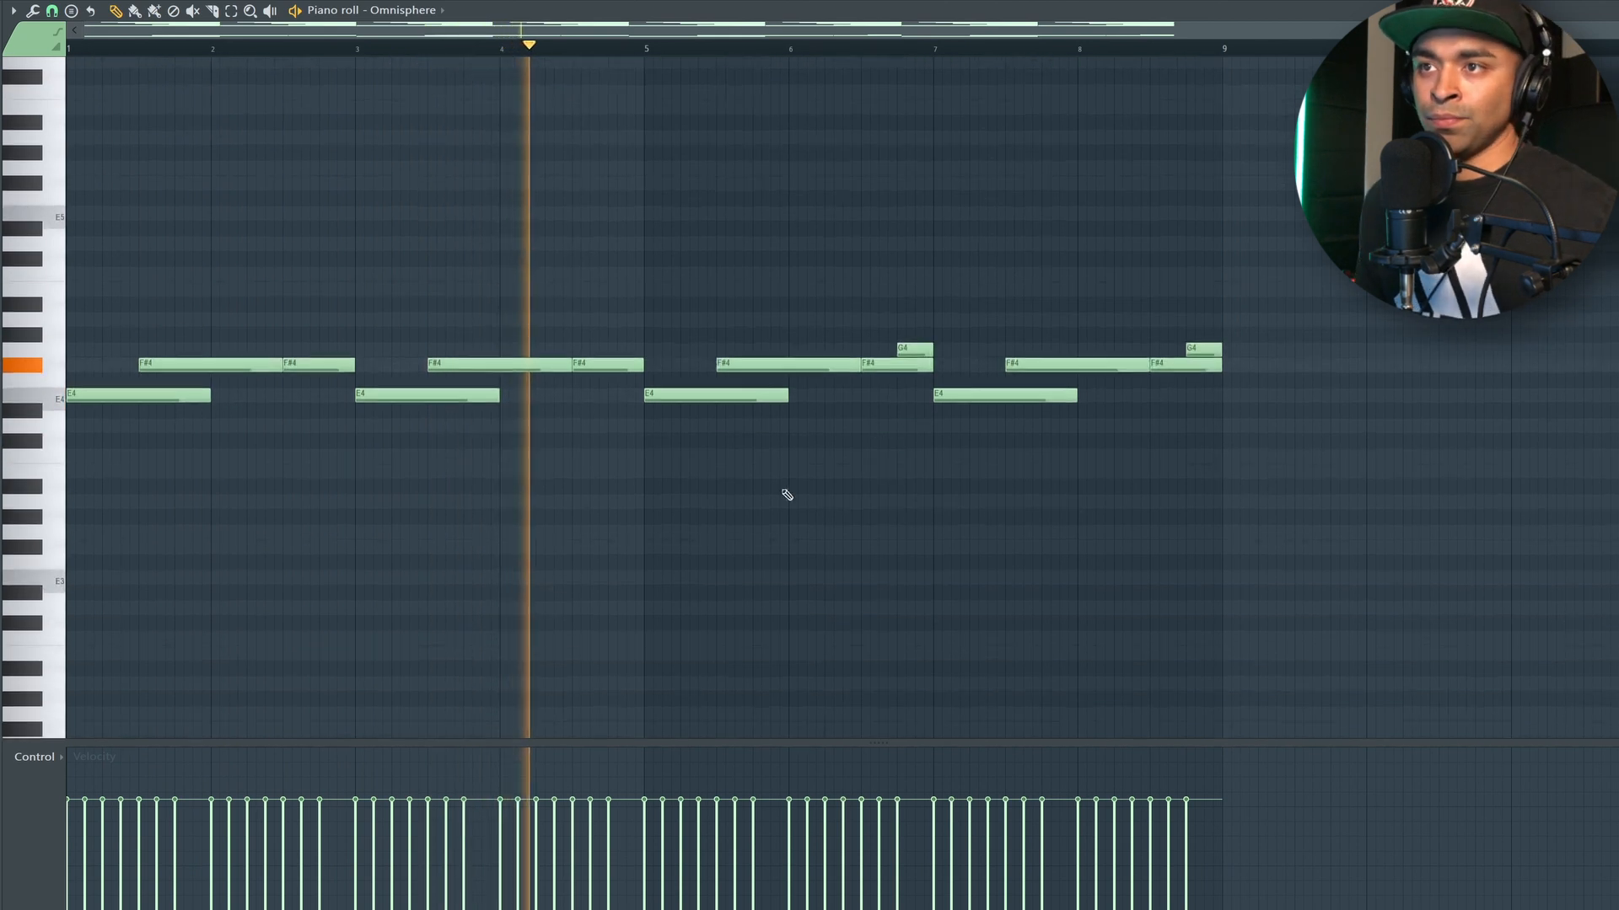
scroll(581, 479, down, 4)
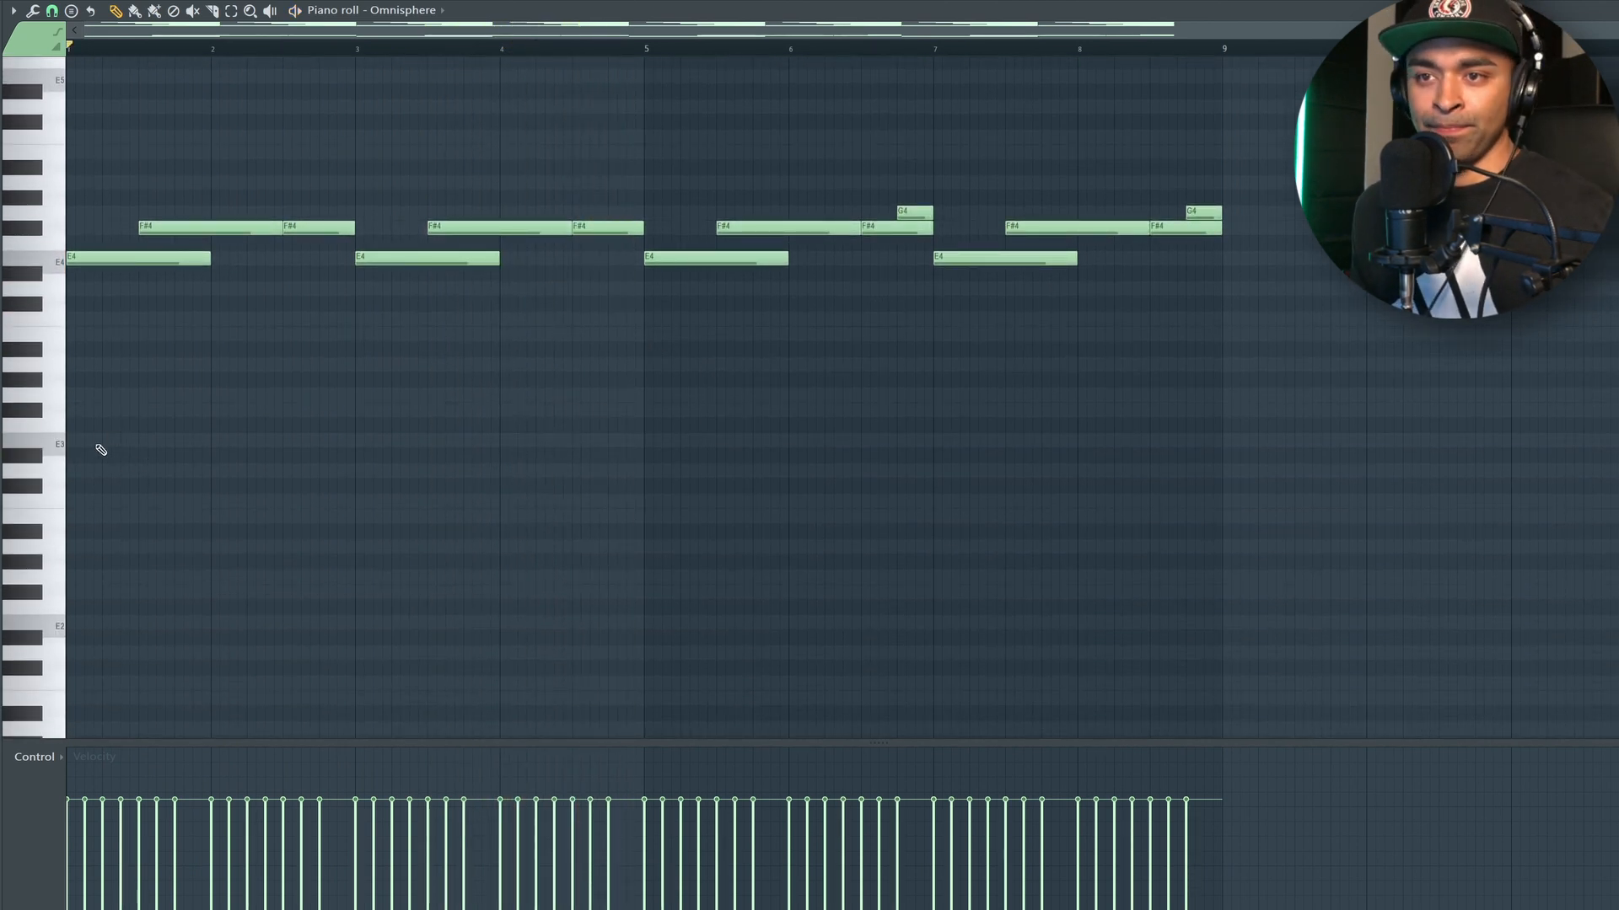
click(357, 470)
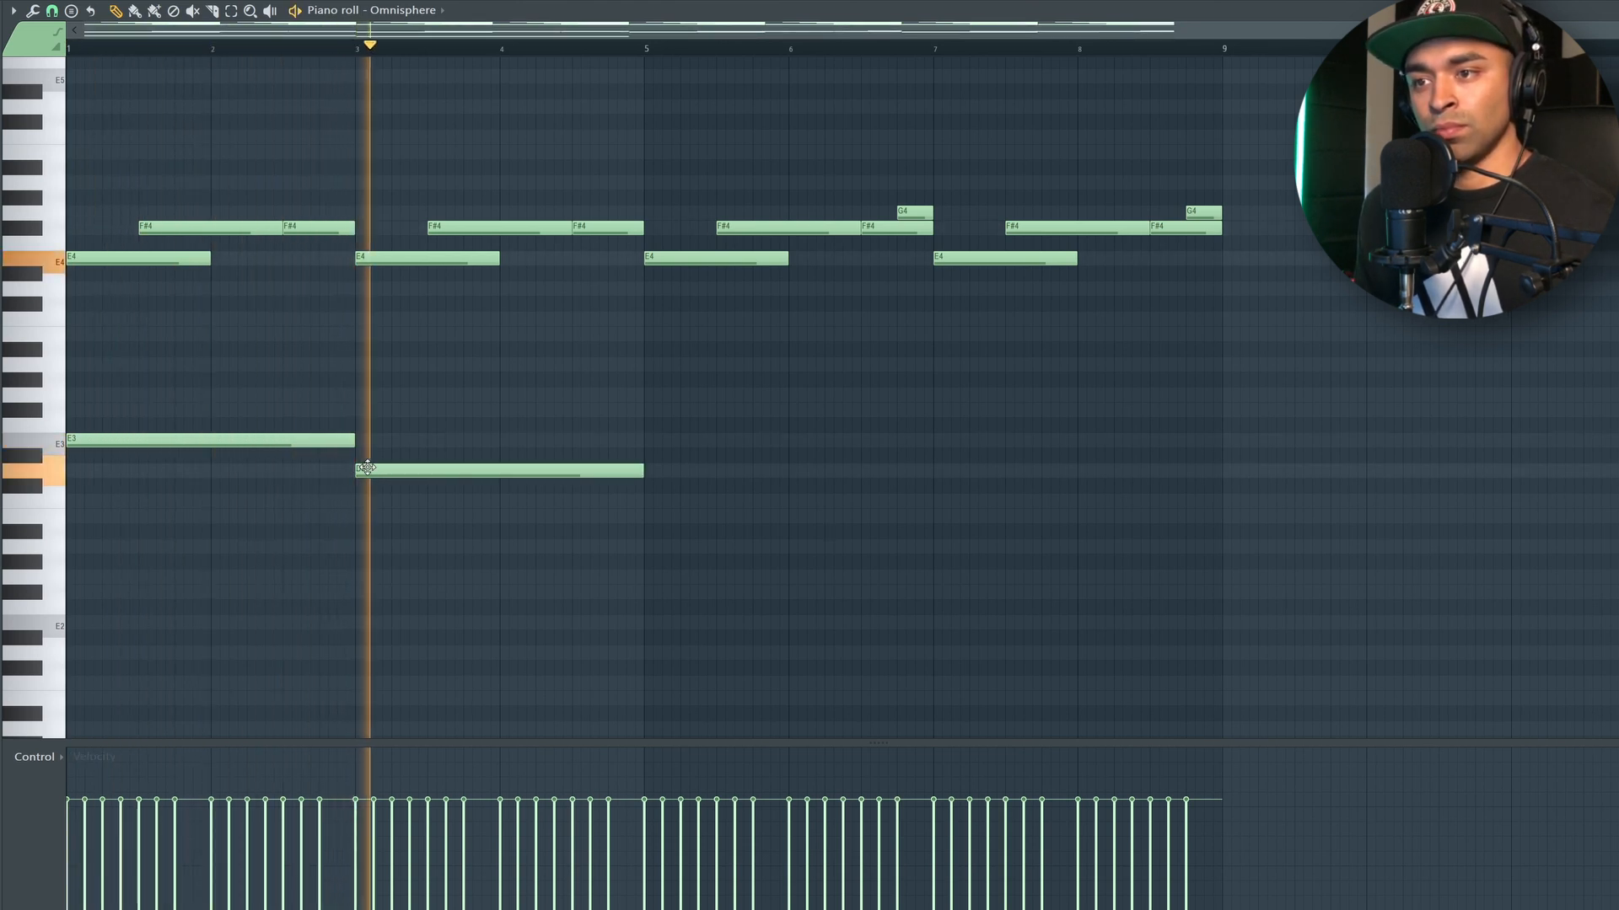
right_click(366, 464)
drag(348, 438, 624, 416)
key(ctrl+b)
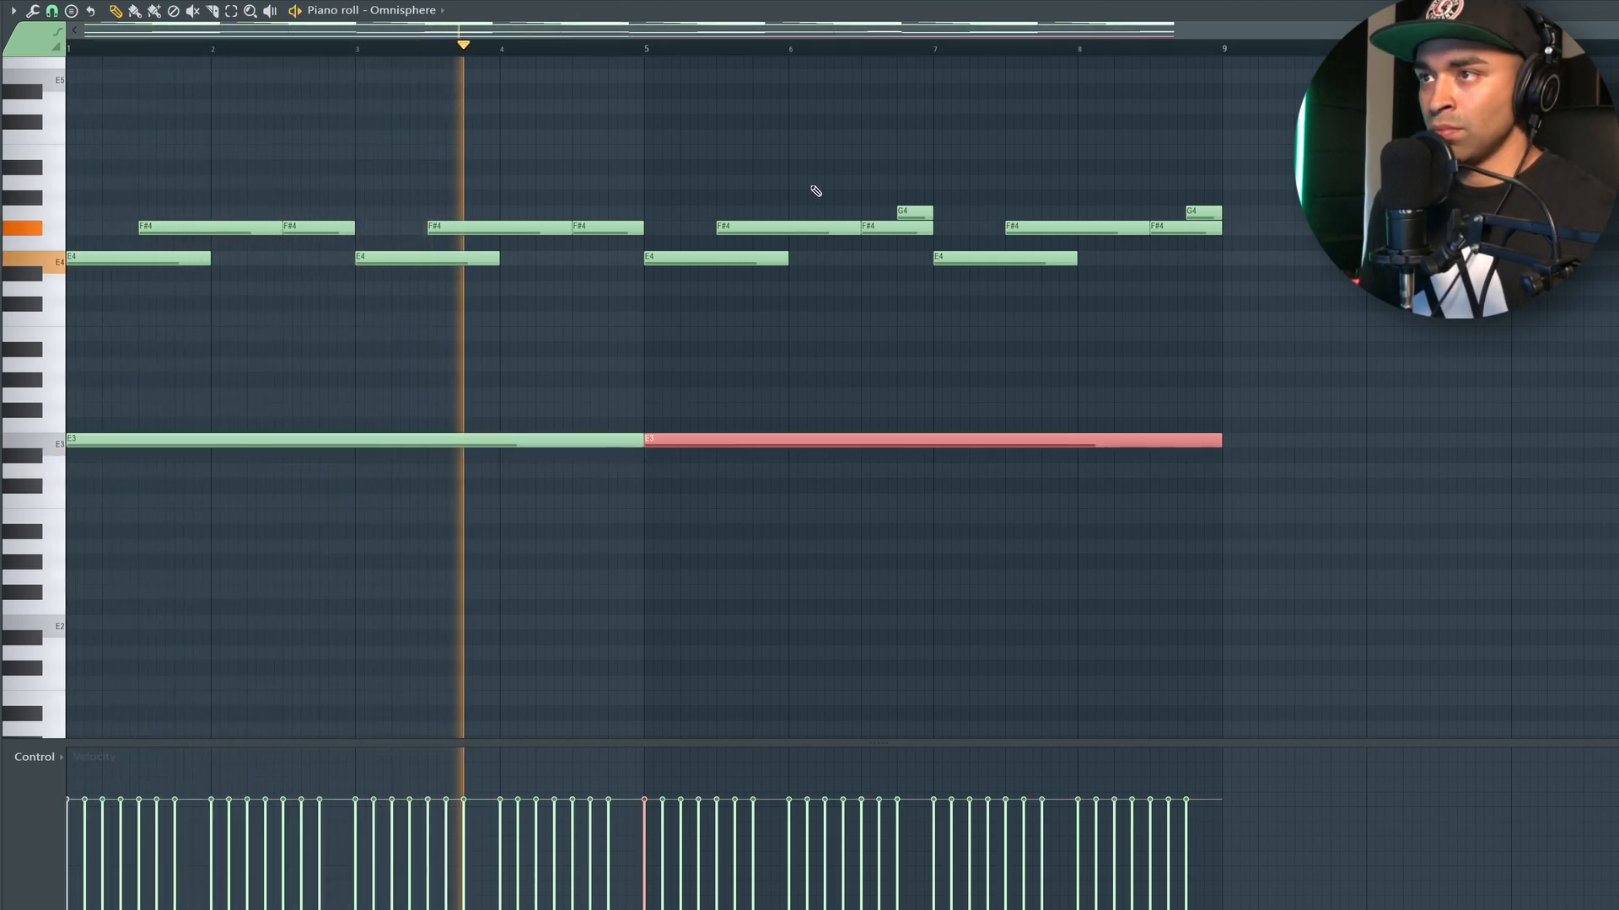
key(ctrl+d)
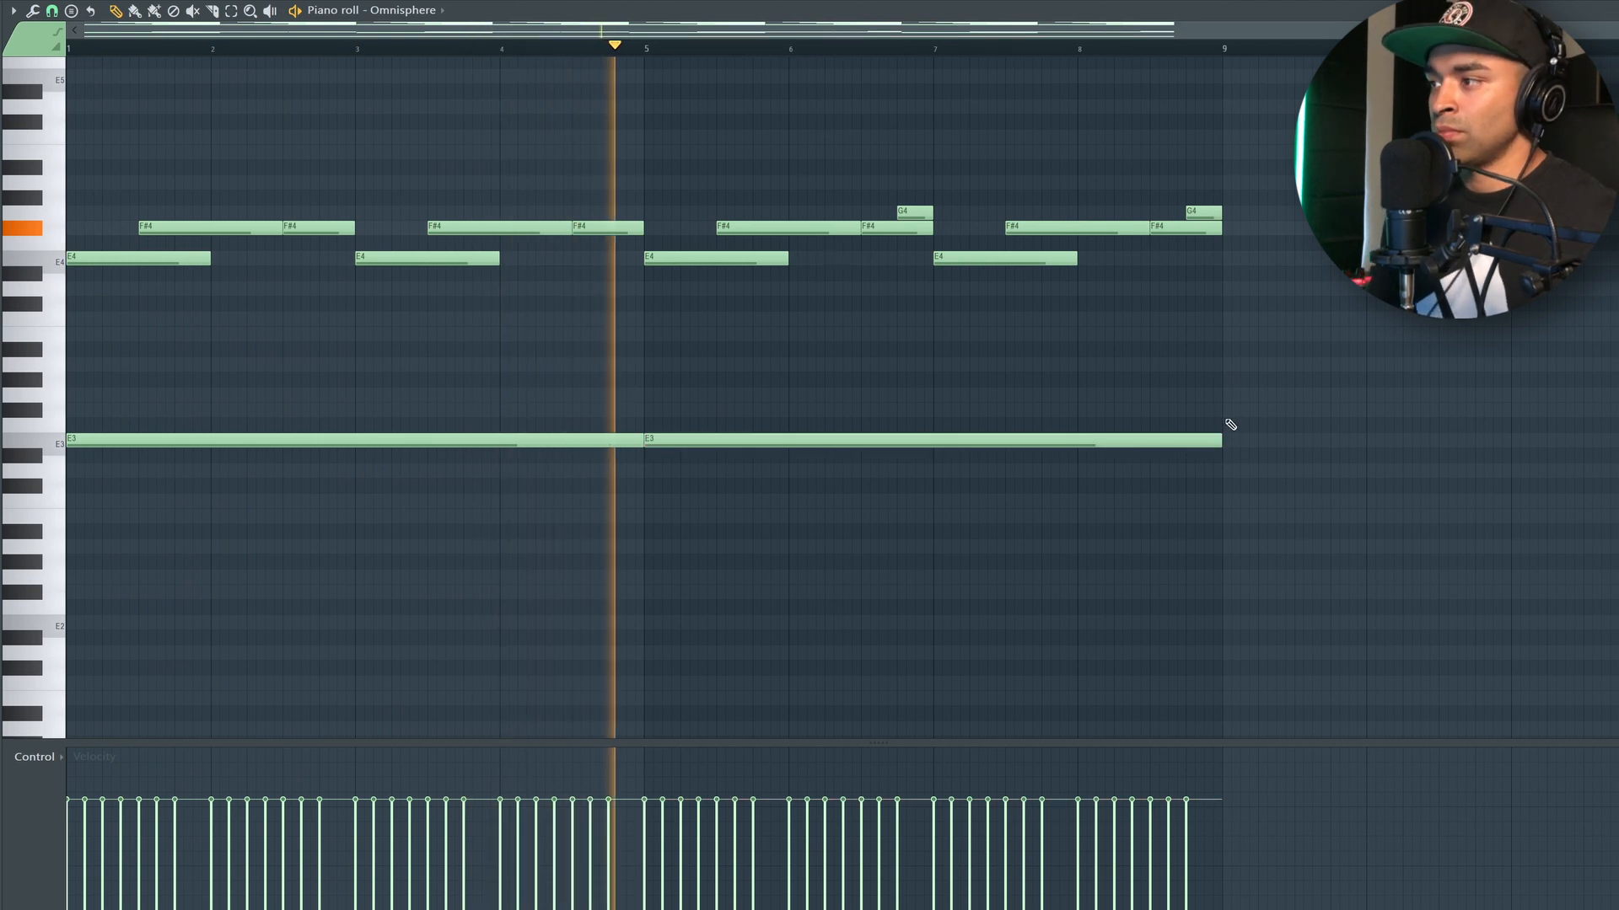
- Shorten the second E3 bass note to end at bar 7 and place a two-bar B2 note after it
drag(1224, 441, 934, 448)
click(940, 516)
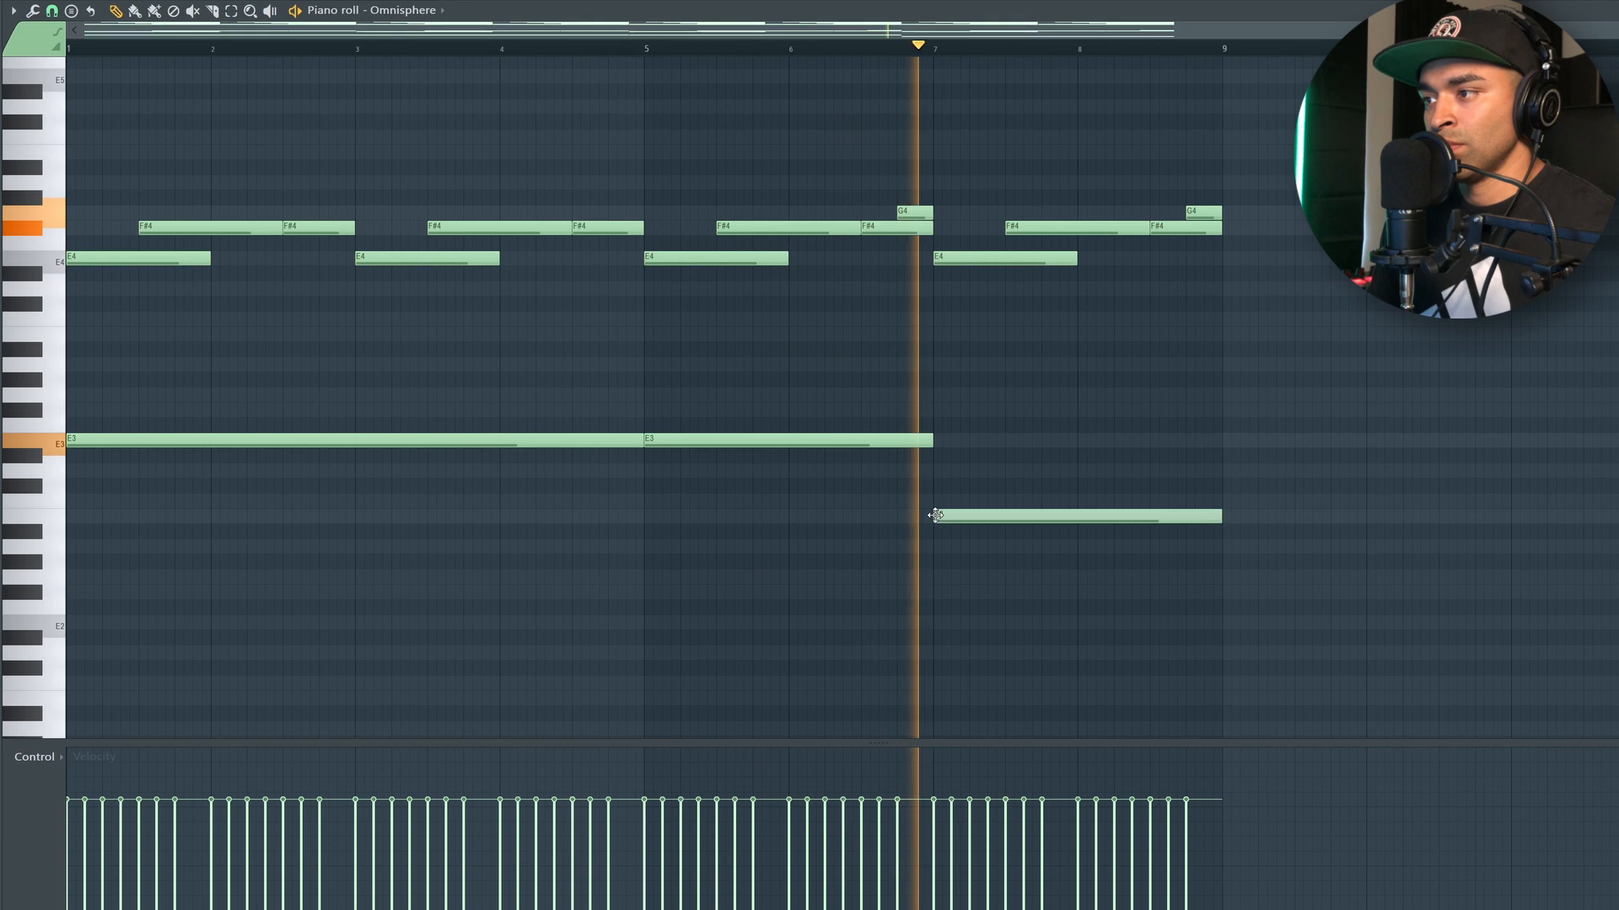
key(space)
key(space)
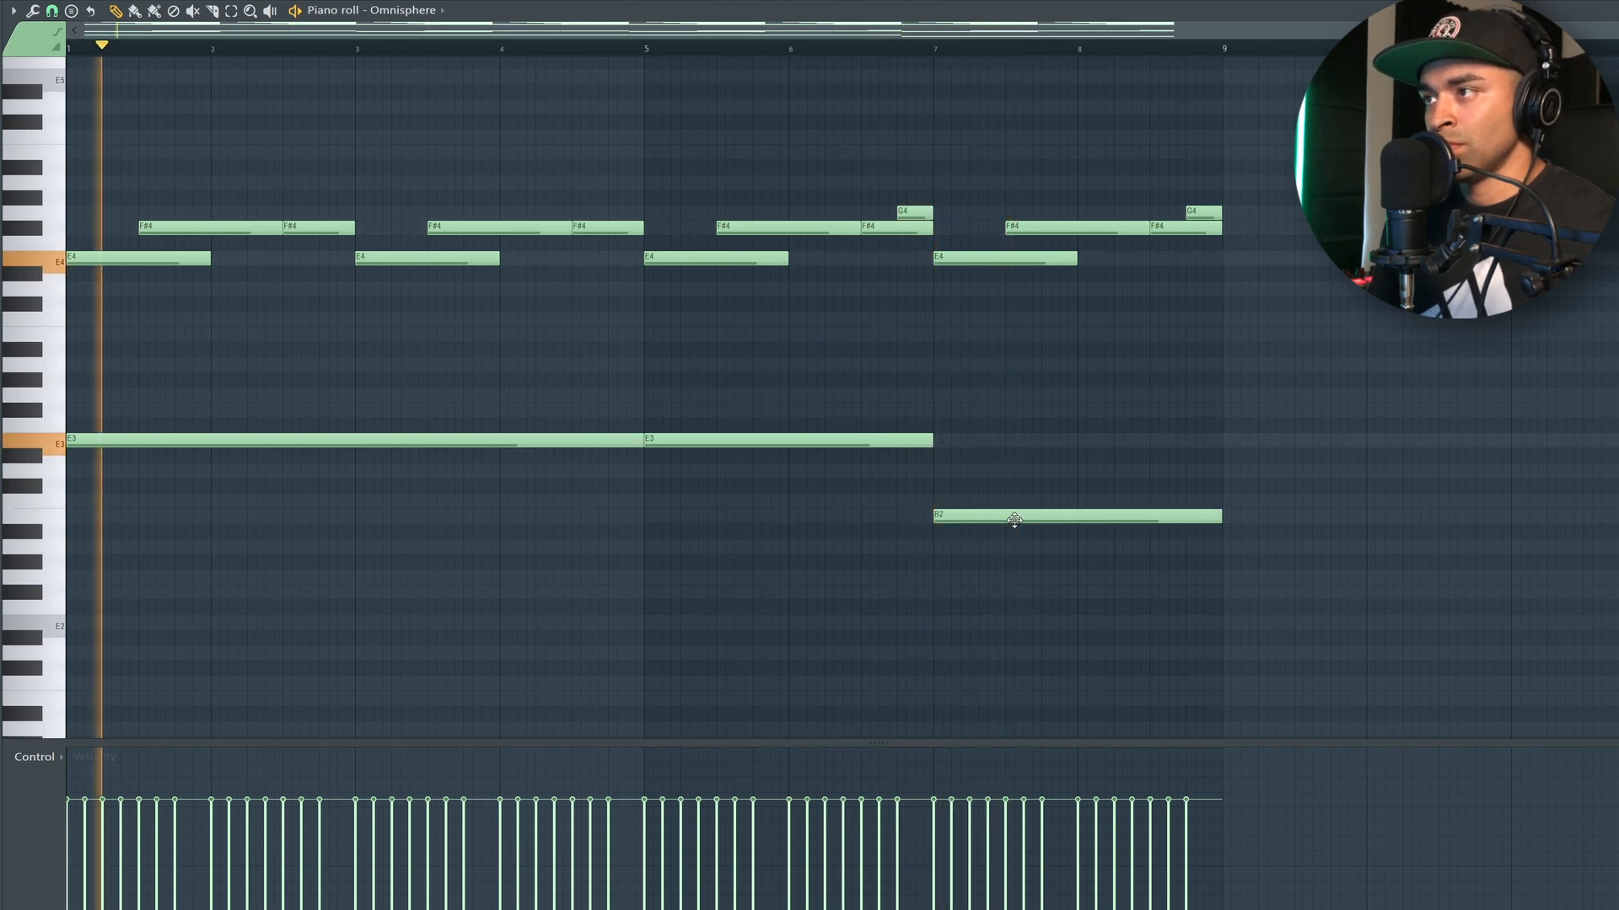
- Audition the bass note in bars 7 and 8 at D3 and B3, and return it to B2
drag(1015, 519, 1012, 473)
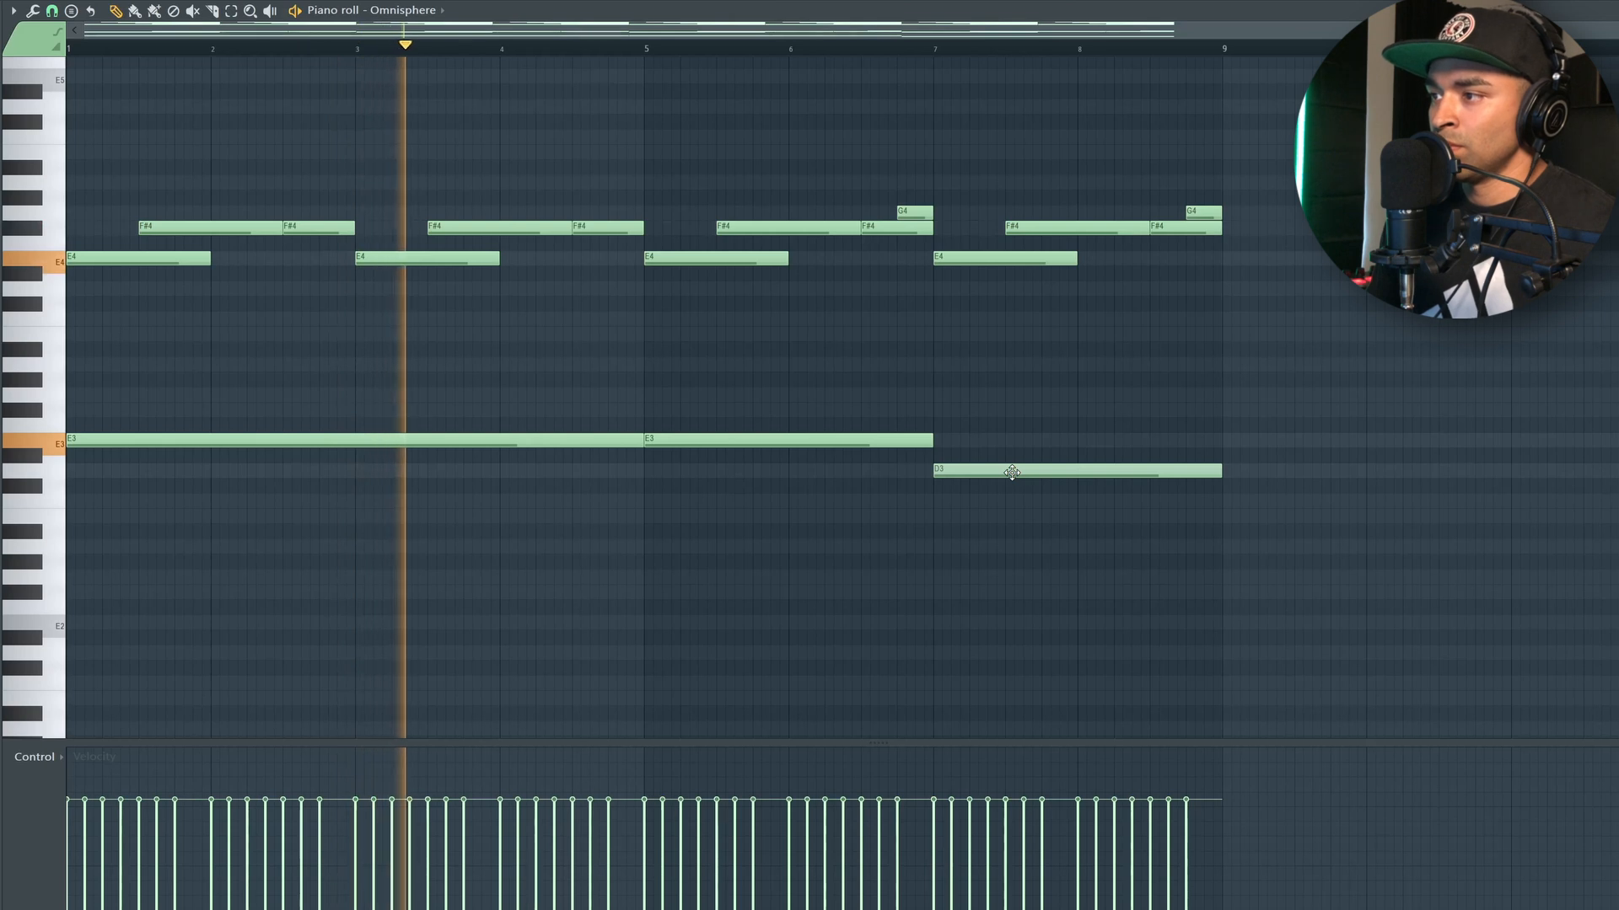
drag(1011, 472, 1011, 334)
ctrl+click(1024, 335)
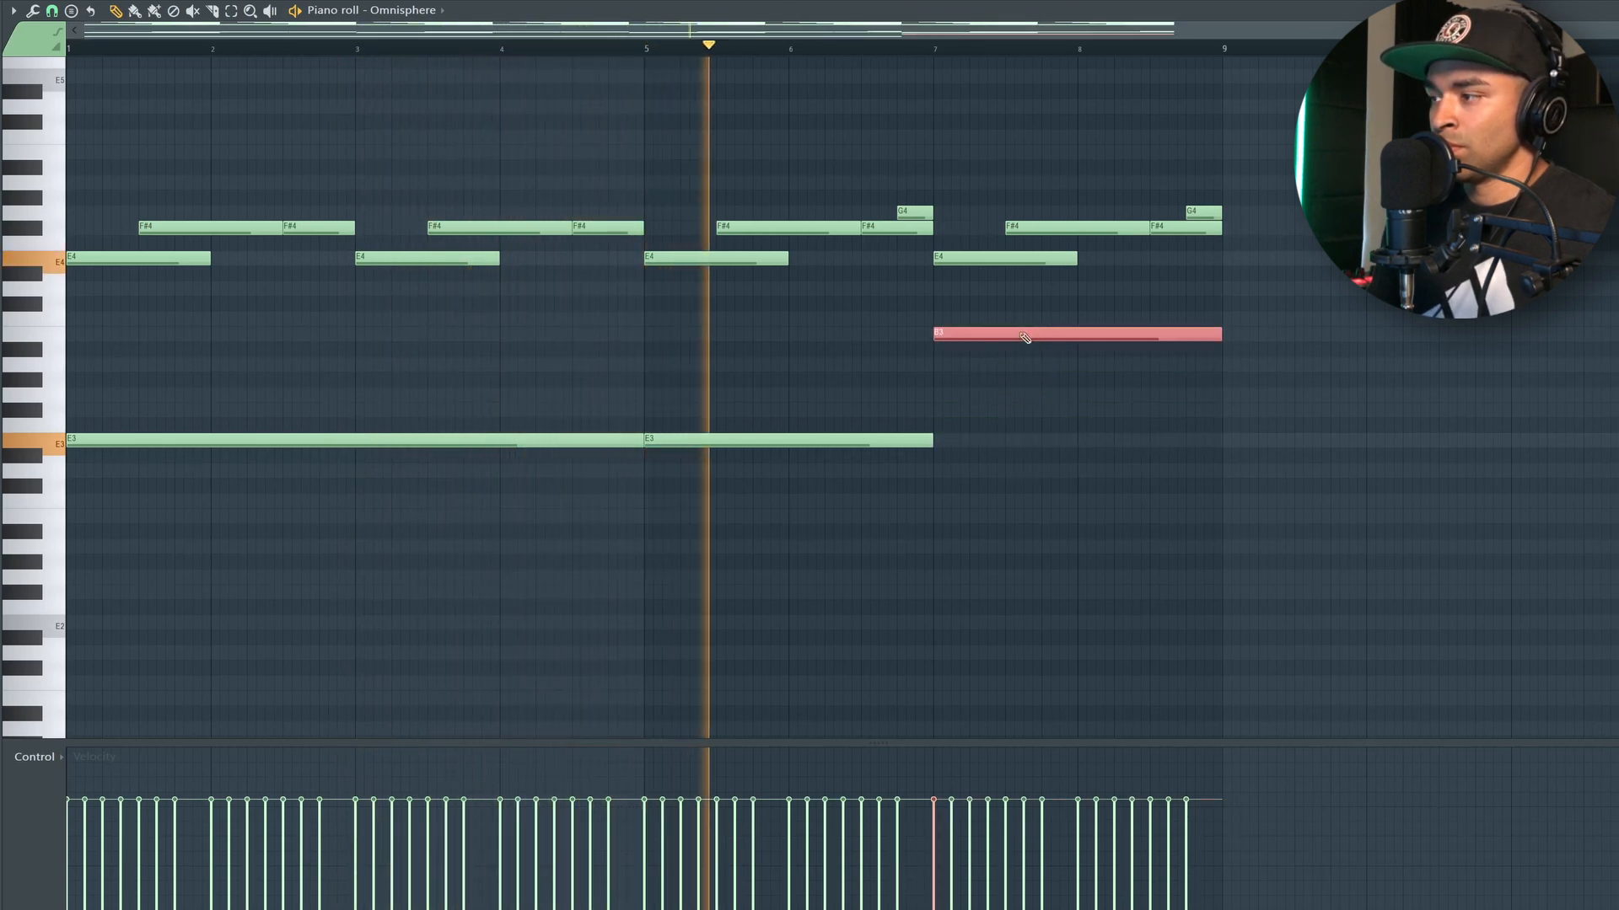
key(ctrl+Down)
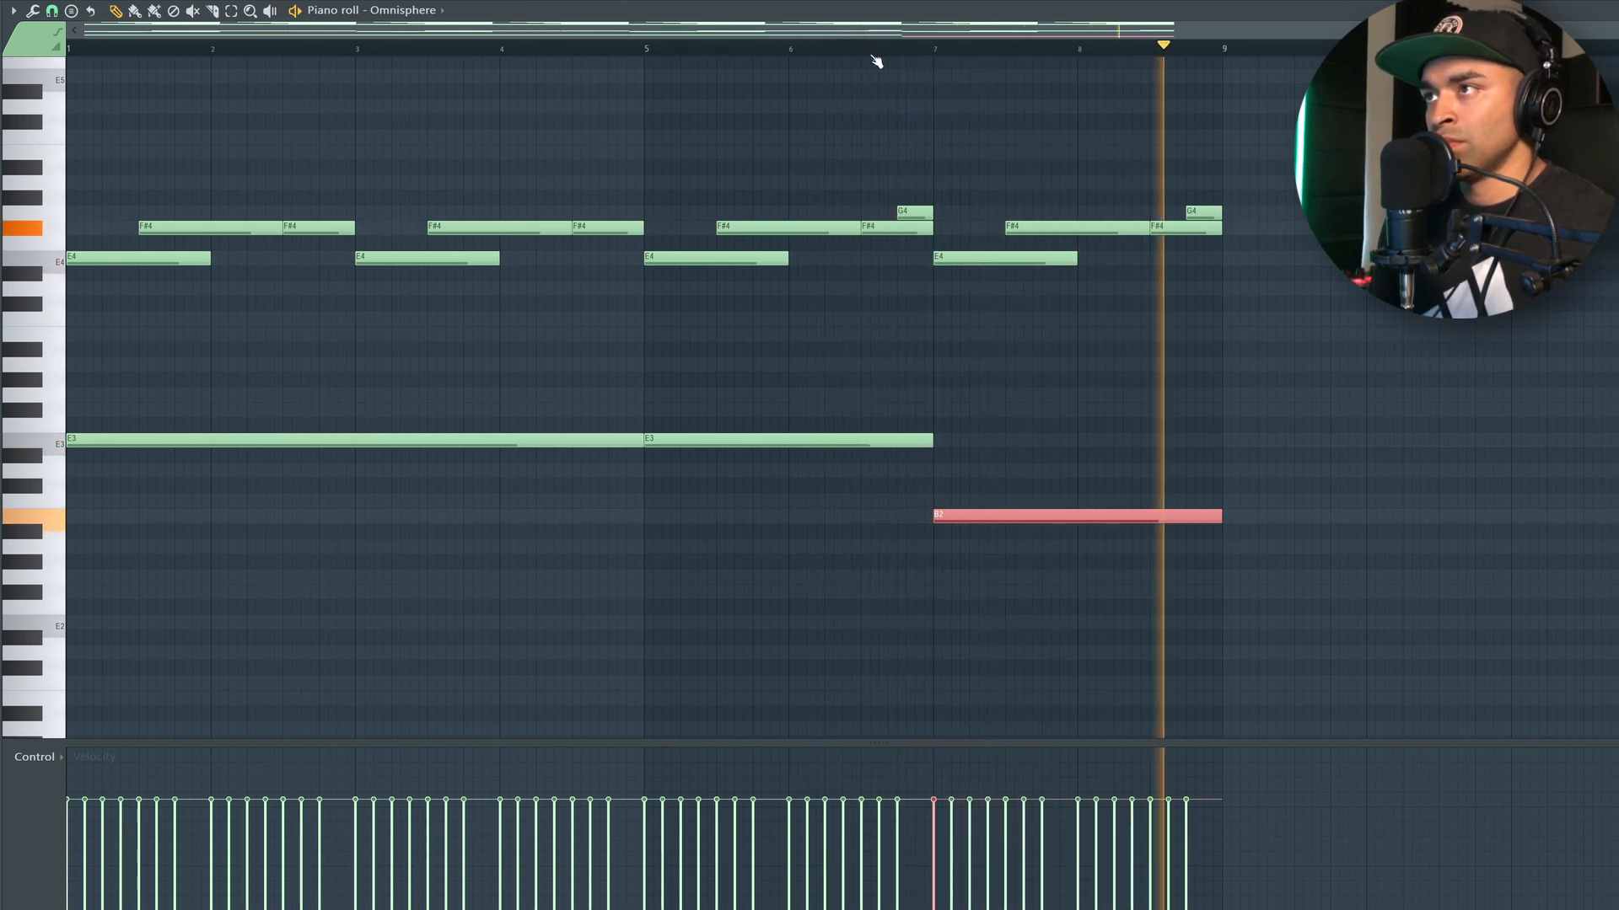
- Lower the short bass note at the end of bar 8 to G2
scroll(878, 48, up, 3)
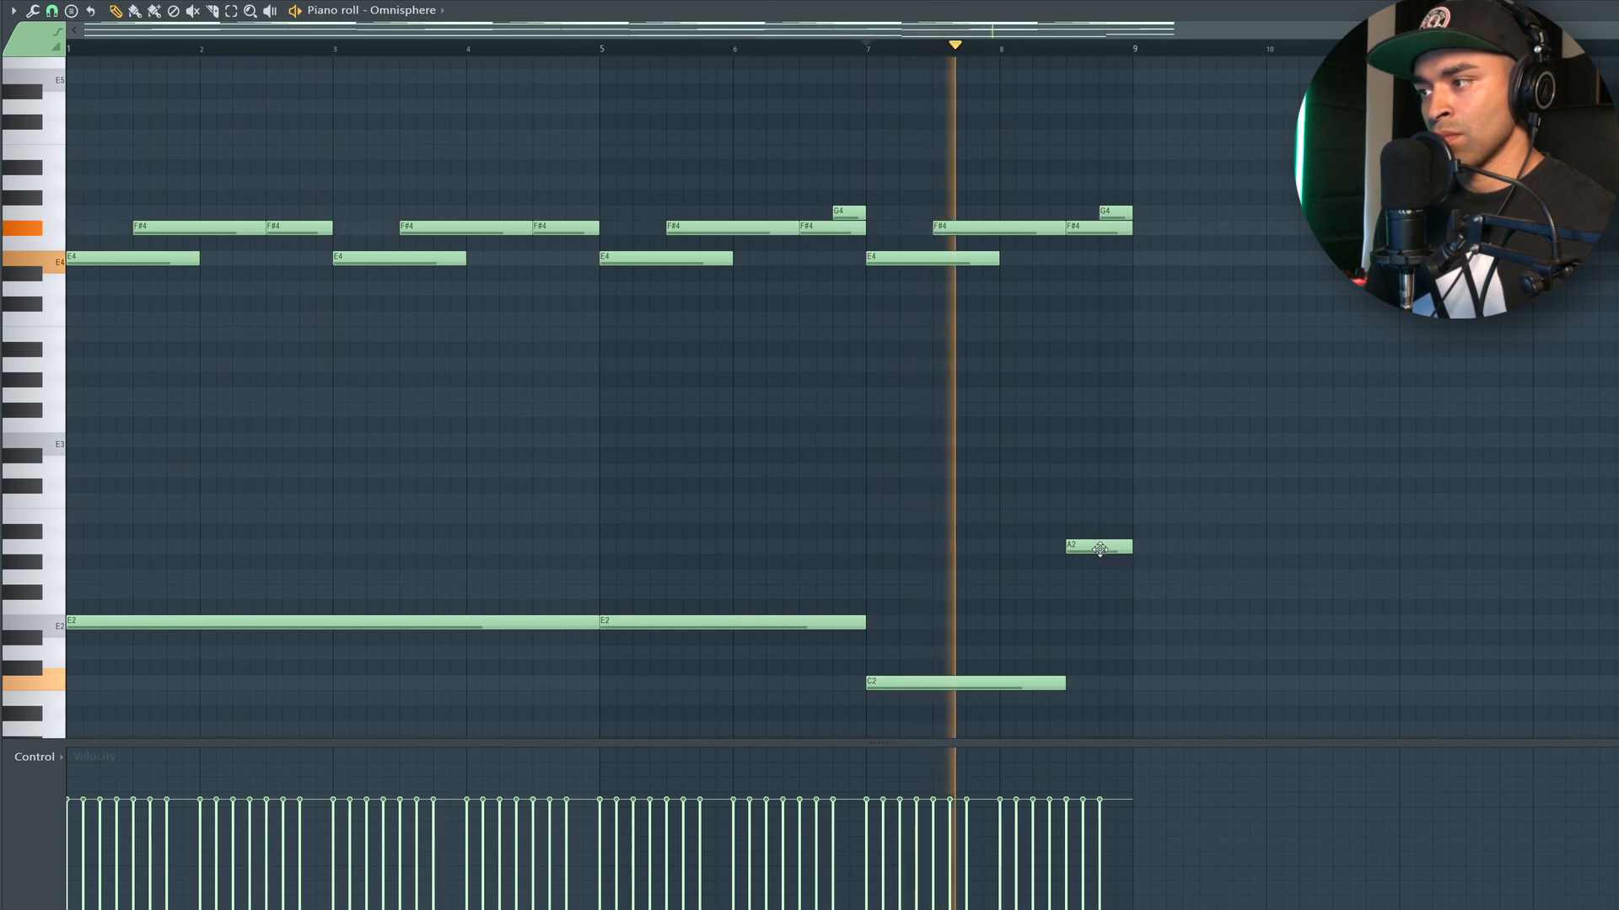
drag(1100, 548, 1100, 581)
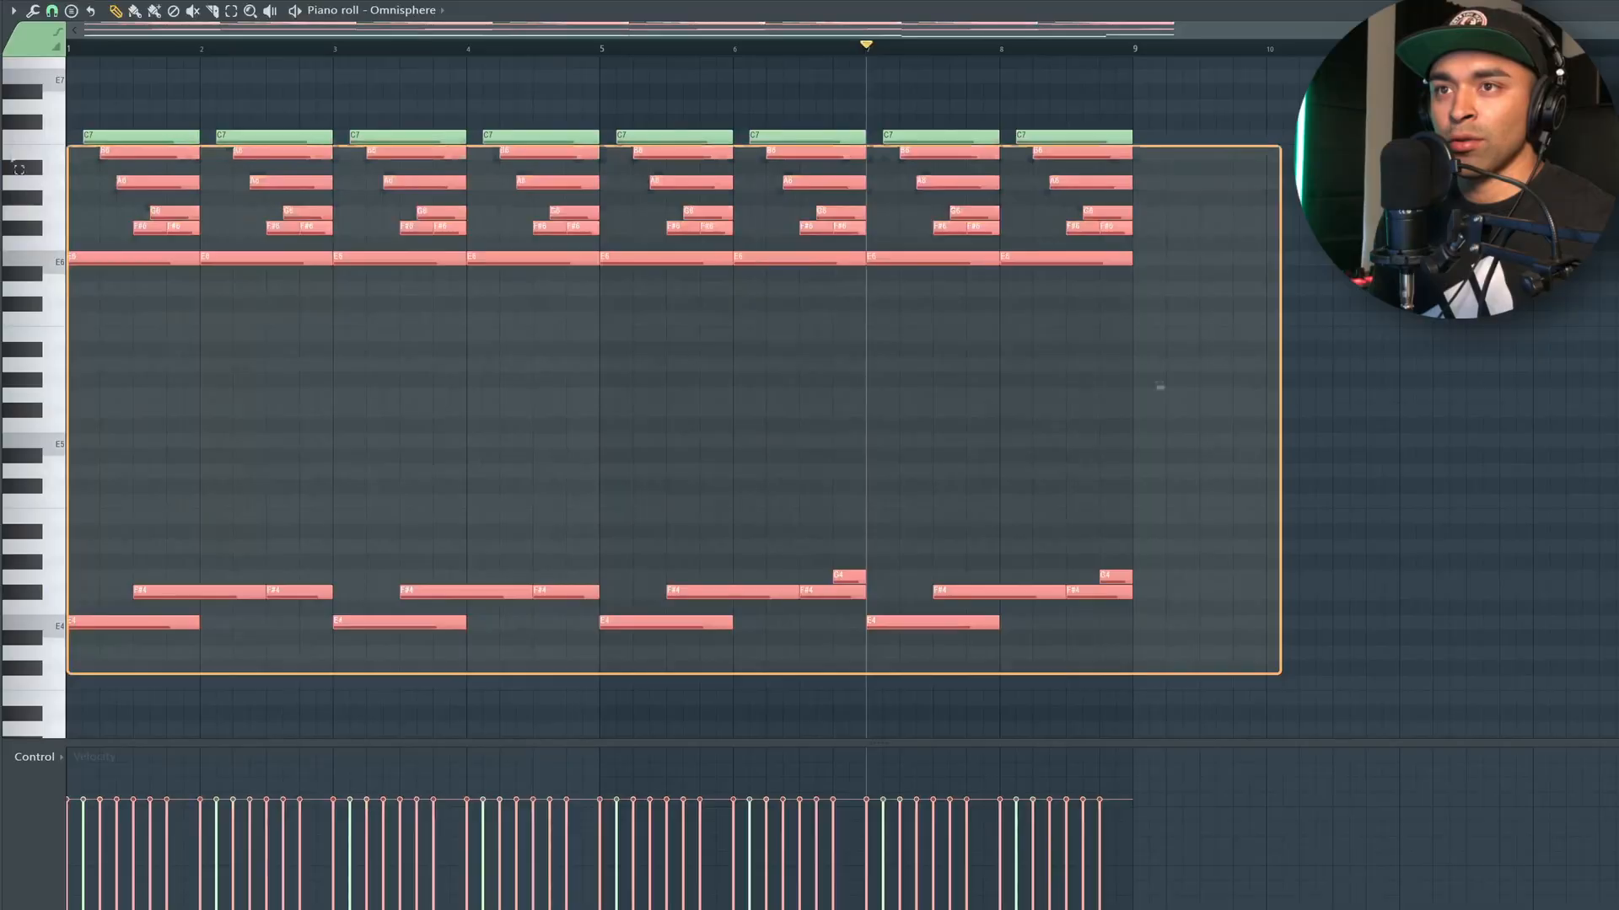
- Select all notes above the bass line and slightly randomize their velocity with the piano roll randomizer
drag(18, 168, 17, 120)
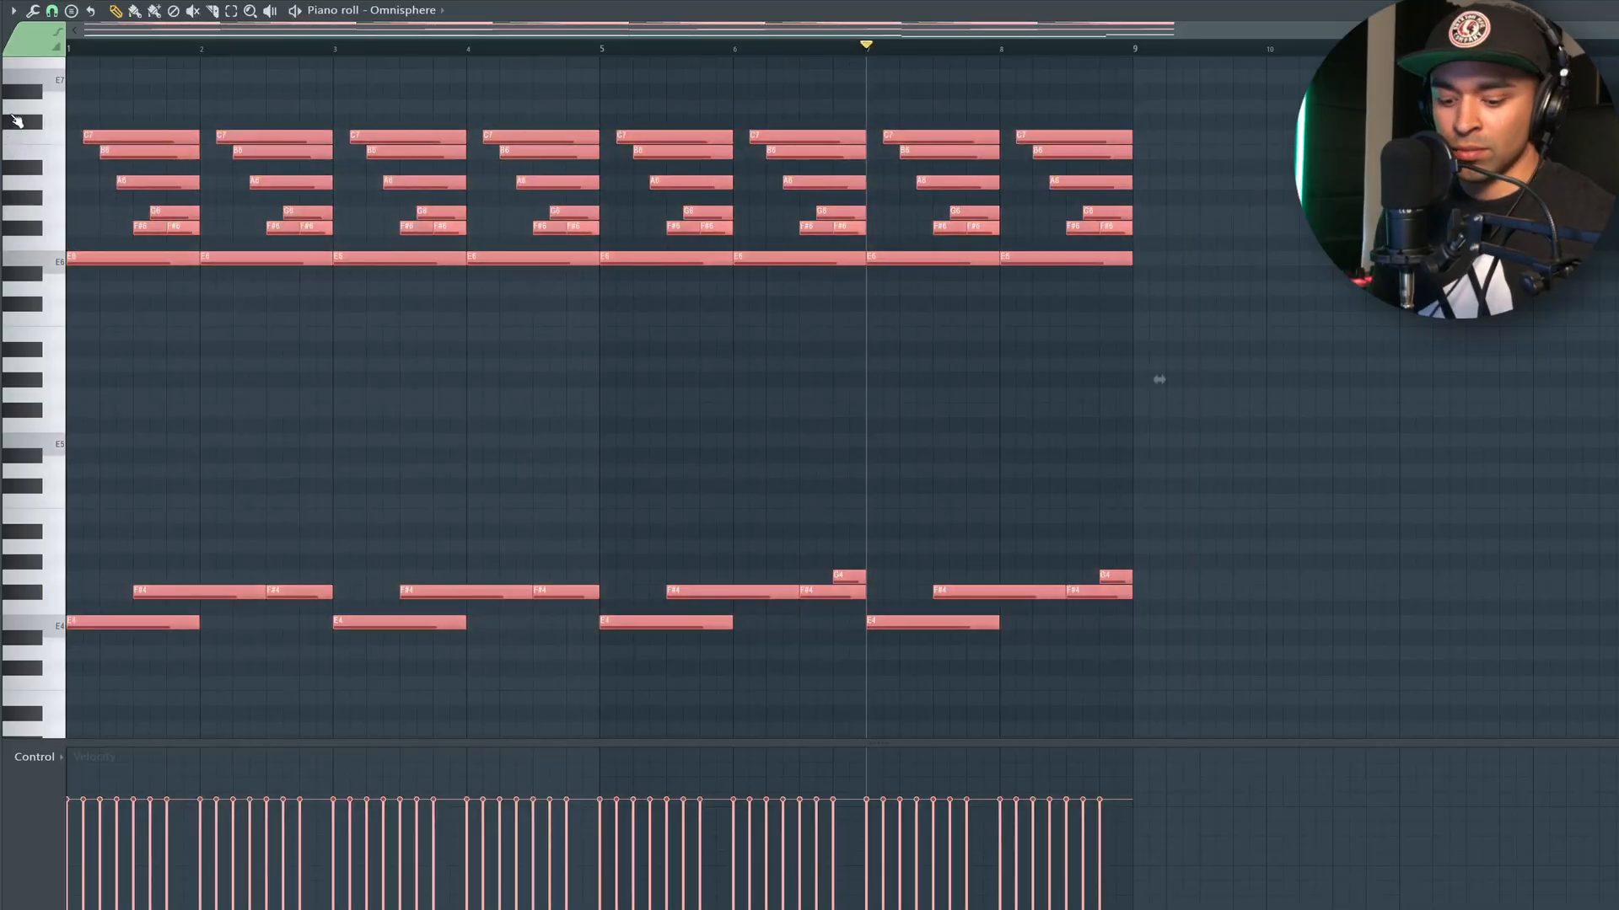
key(alt+r)
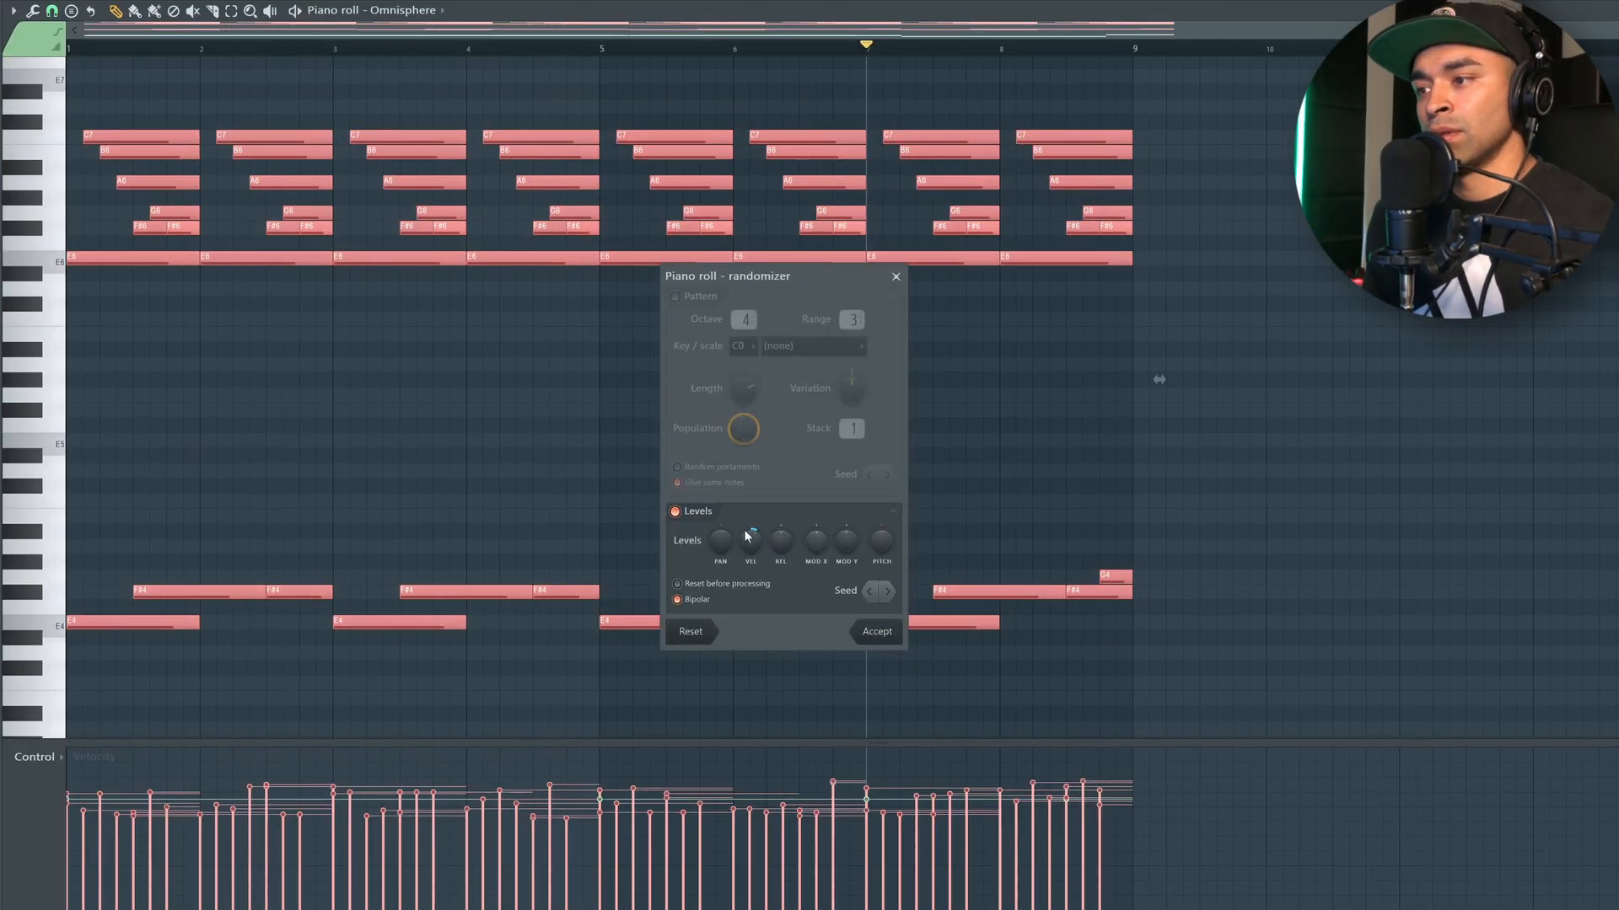
drag(756, 542, 756, 536)
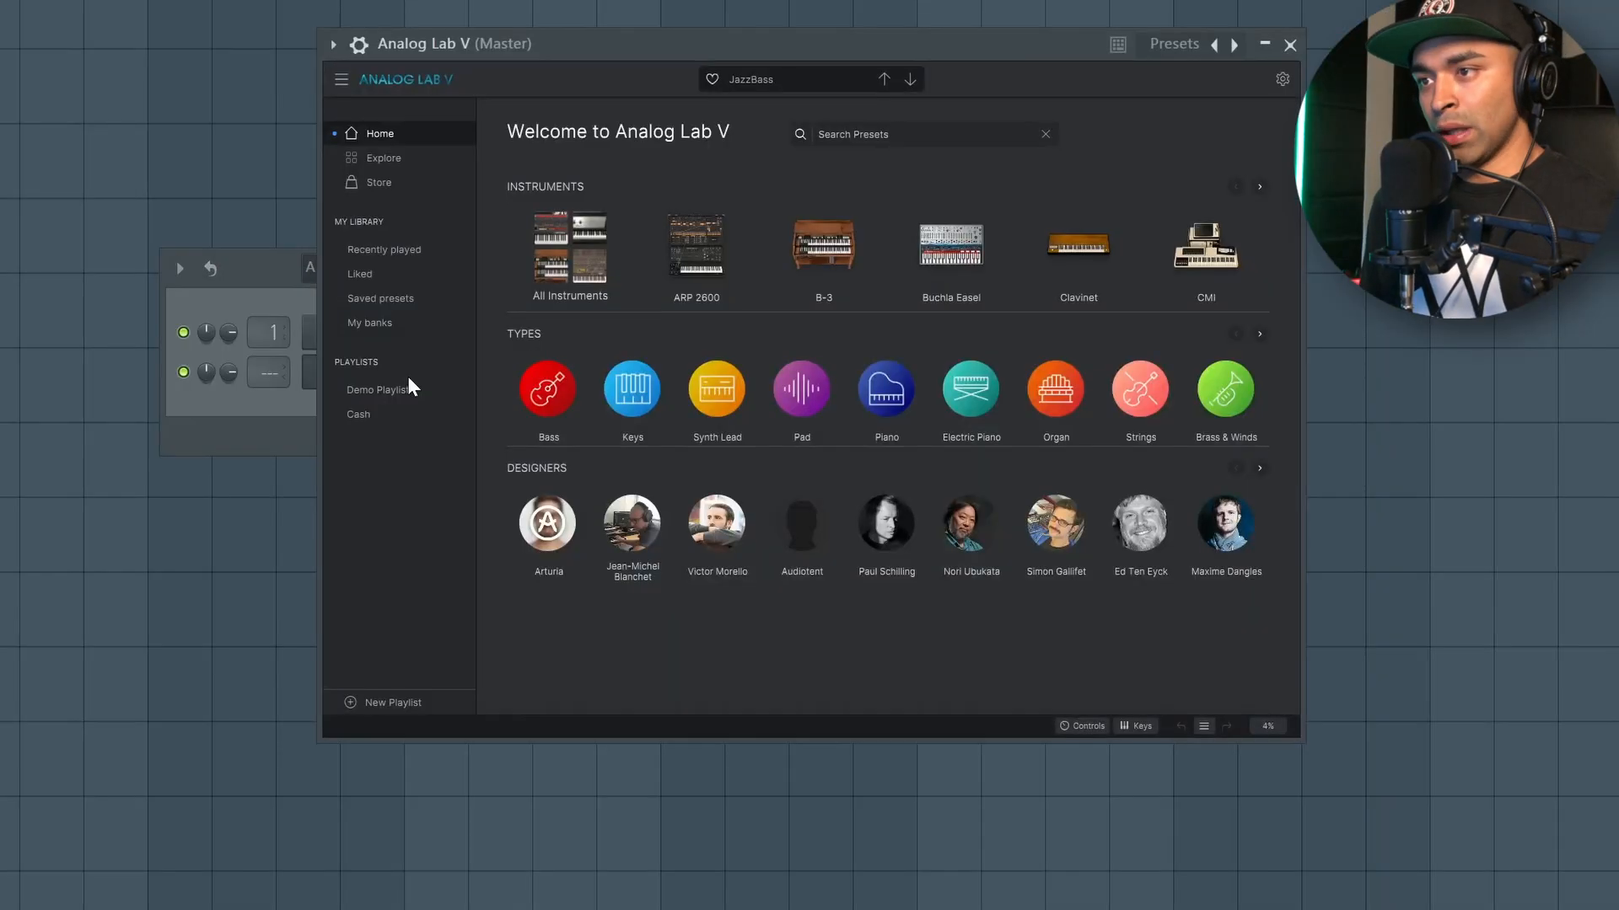
- In Analog Lab V, show the Pad type presets and load 053 AT - Exterminate
click(411, 377)
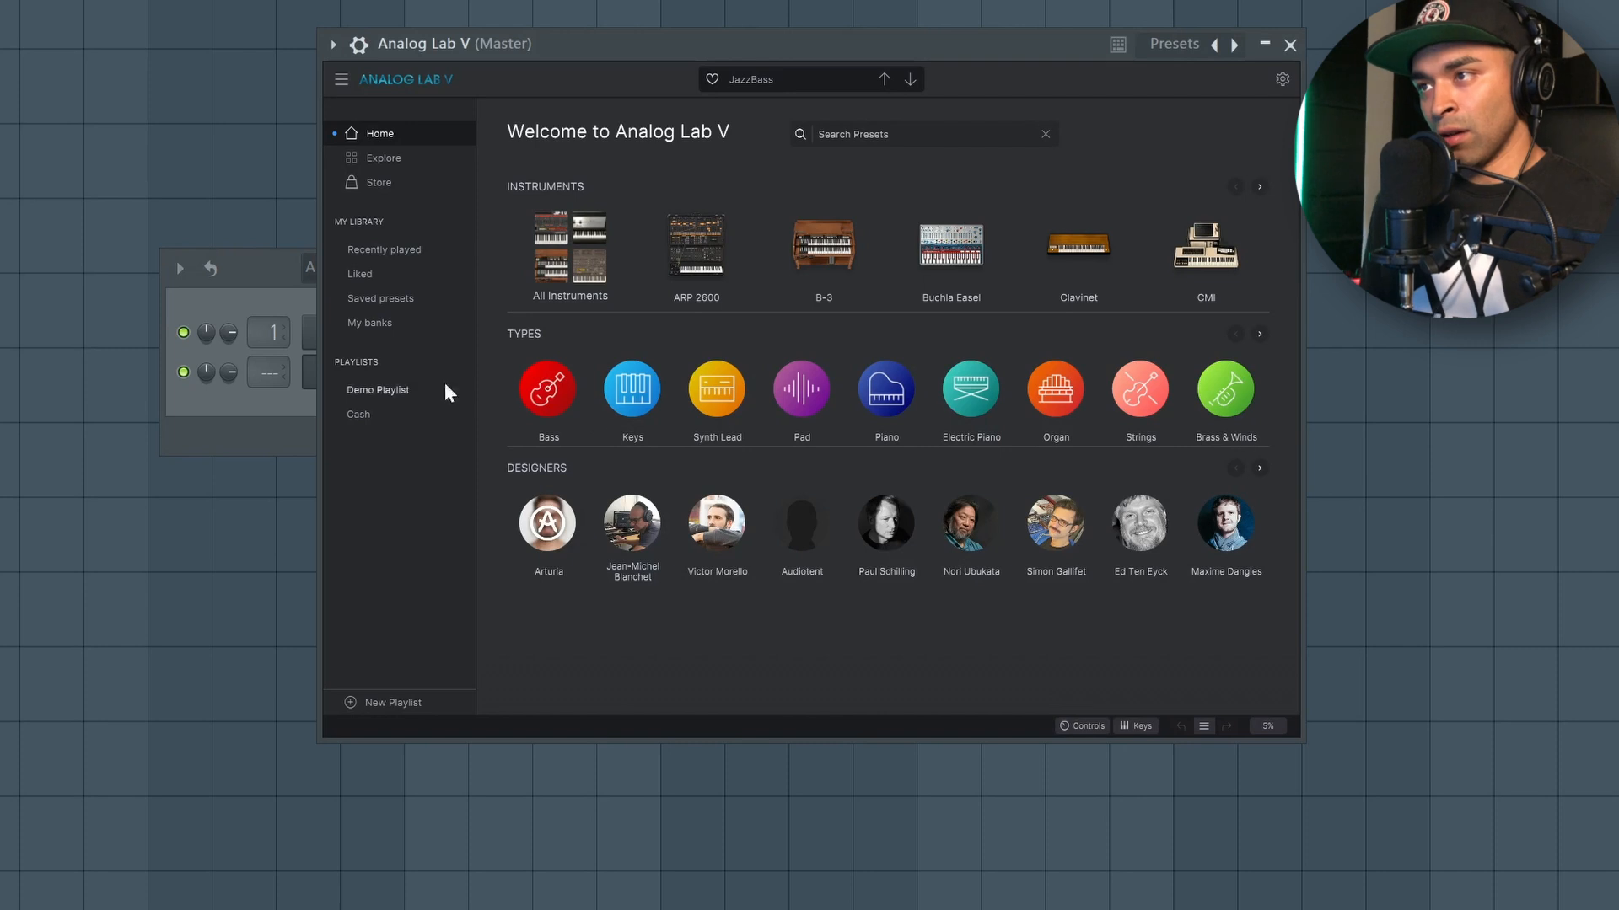
click(806, 386)
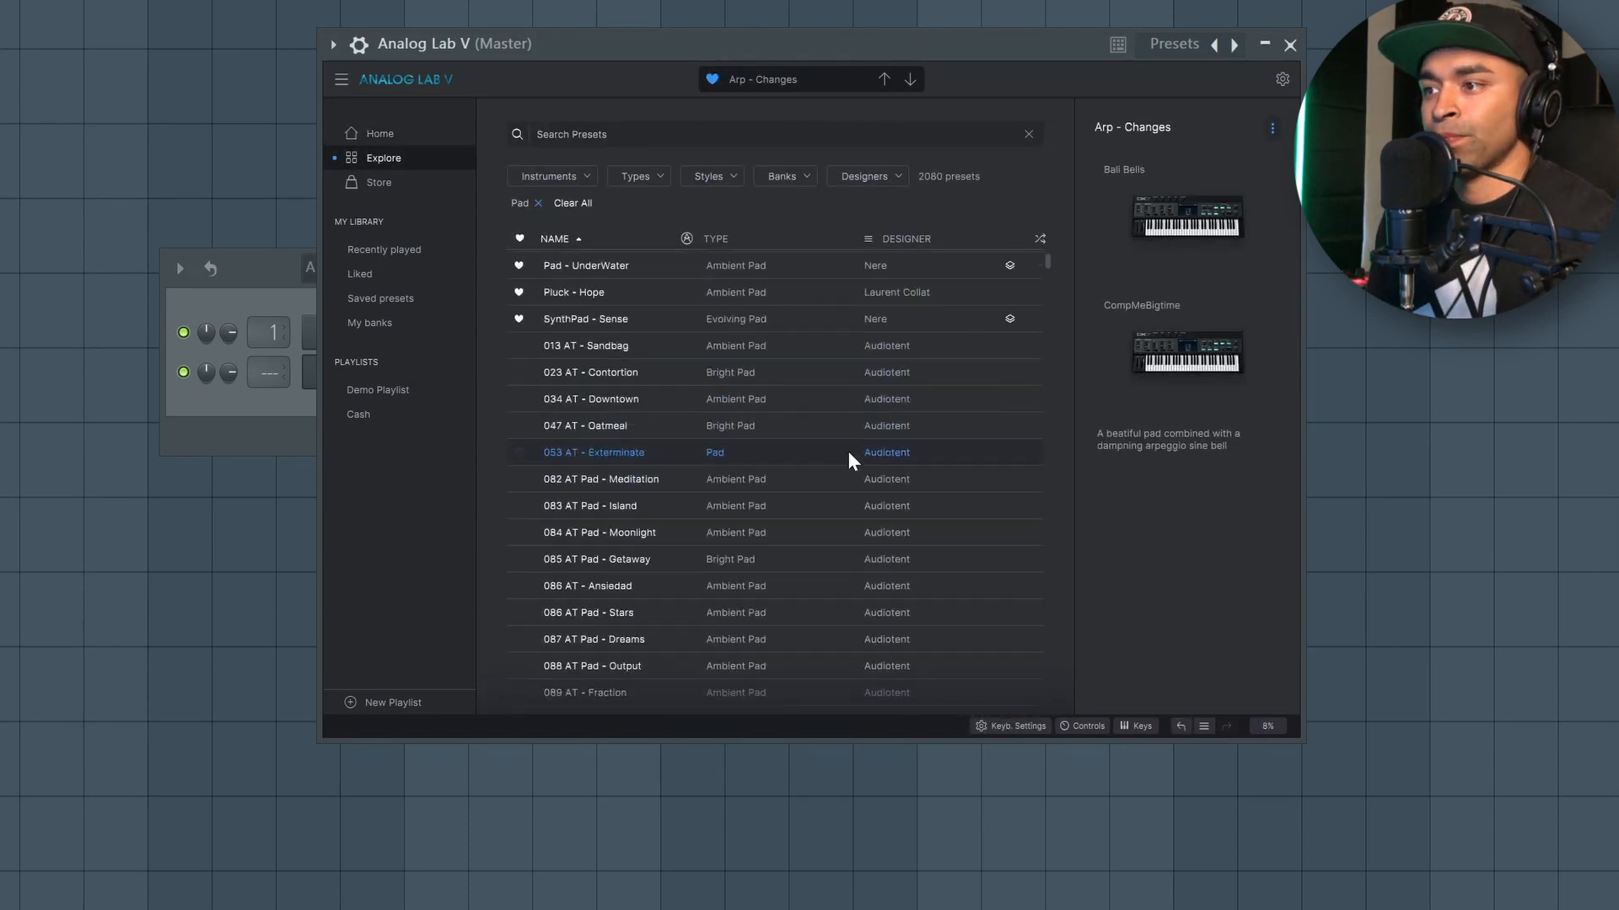
click(846, 452)
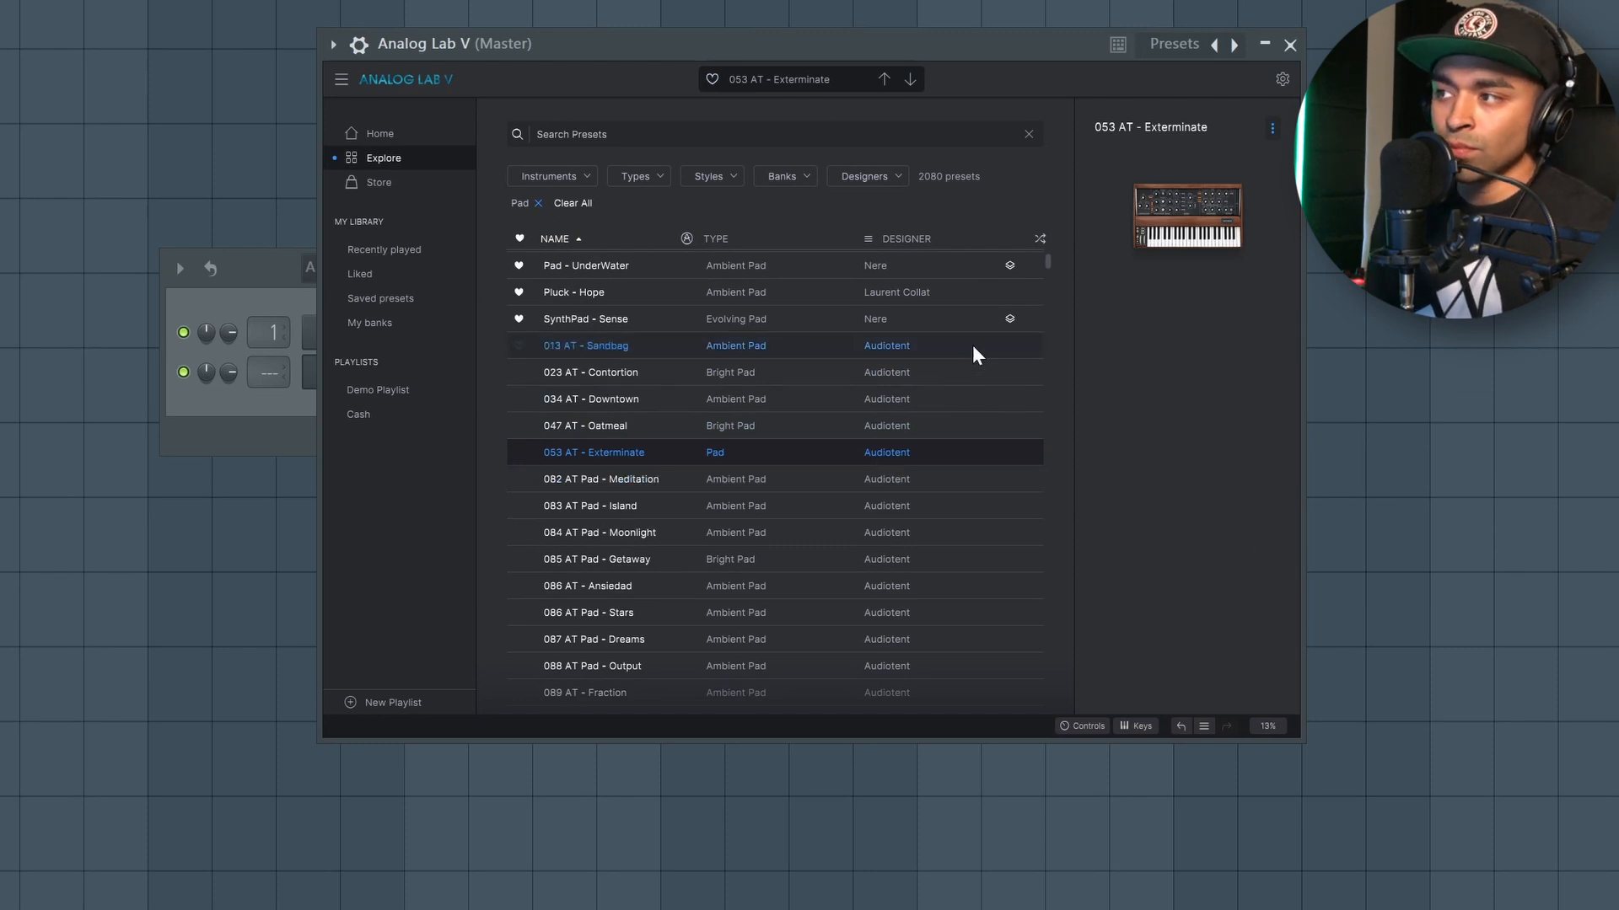
- Shuffle the order of the Pad presets in Analog Lab V and audition another pad further down the list
click(1042, 239)
scroll(883, 570, down, 5)
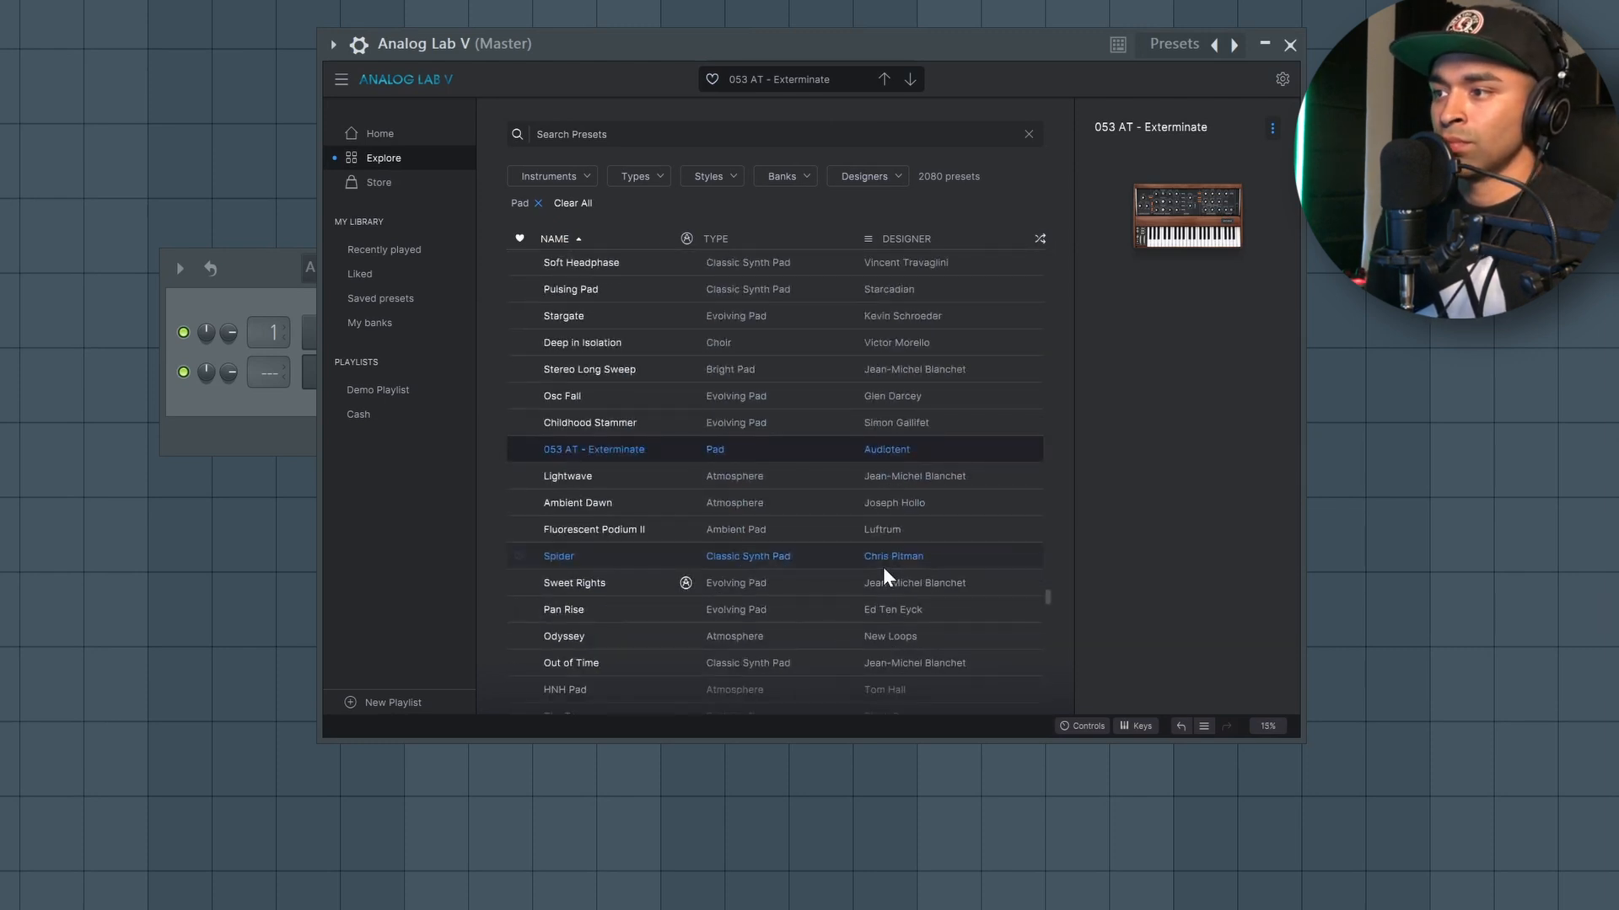
key(Down)
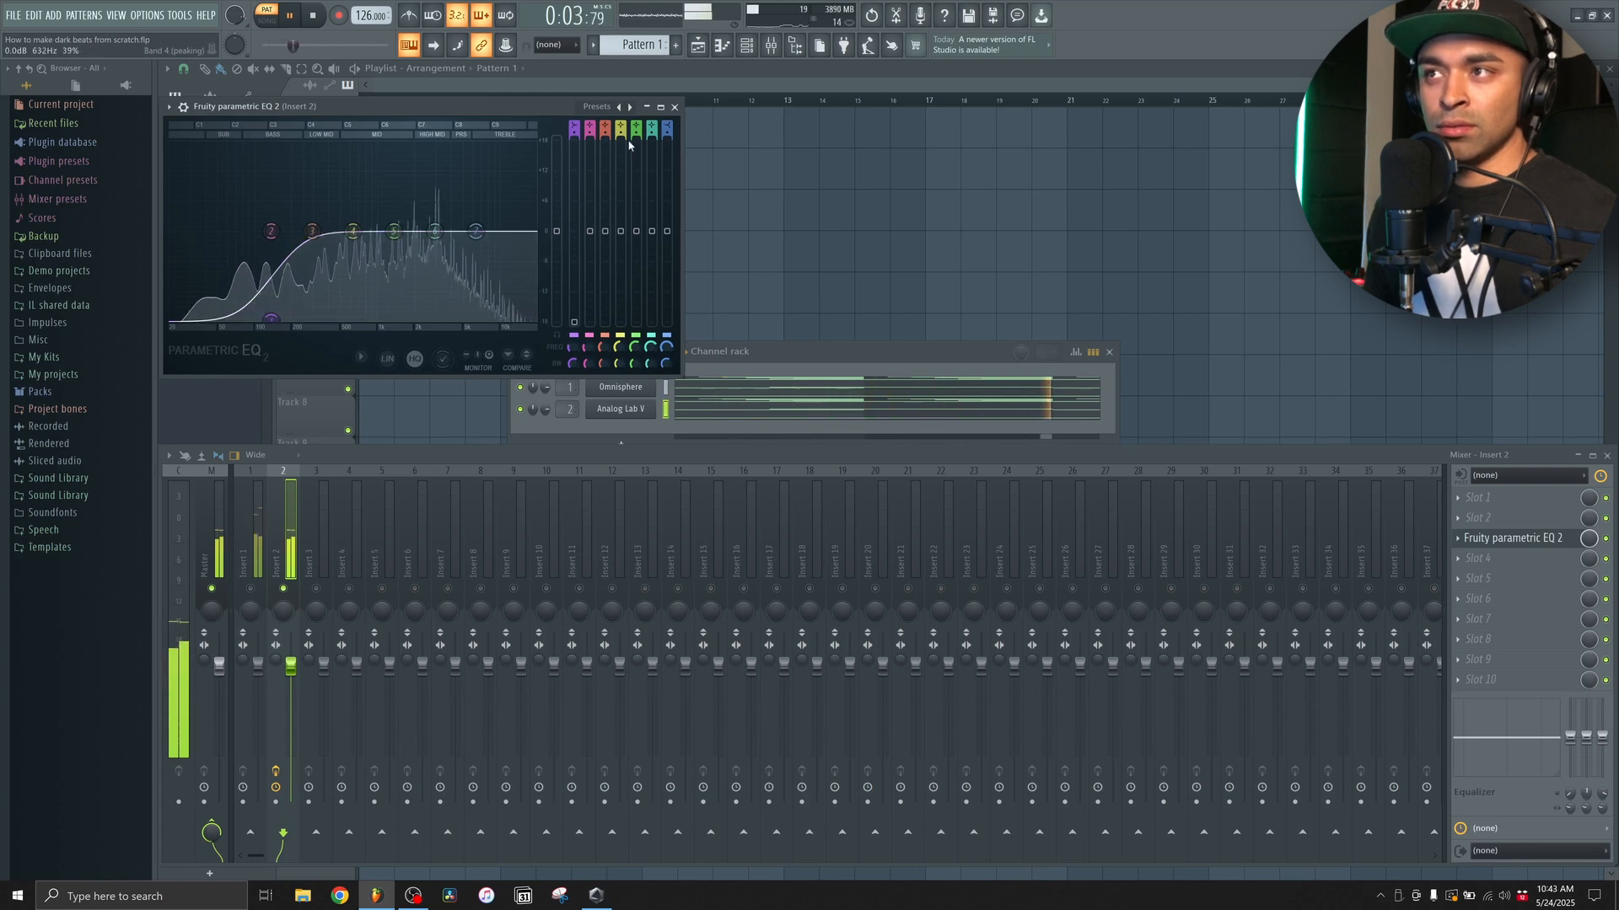
- Set the decay time of Fruity Reeverb 2 on the piano mixer track to 2.2 sec
click(675, 107)
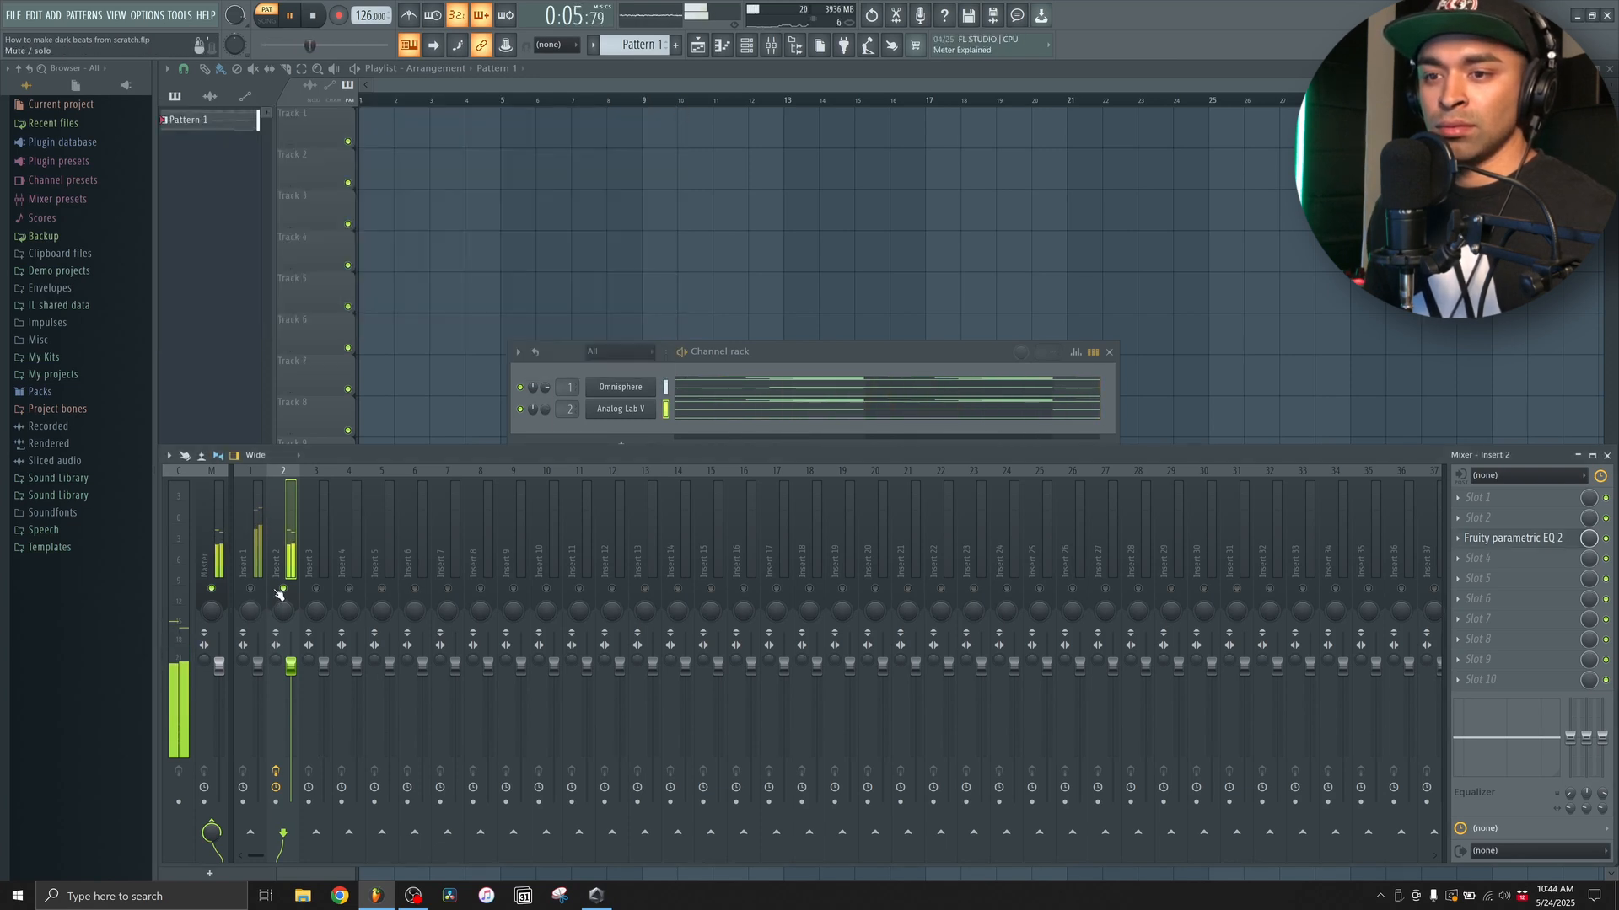
click(252, 540)
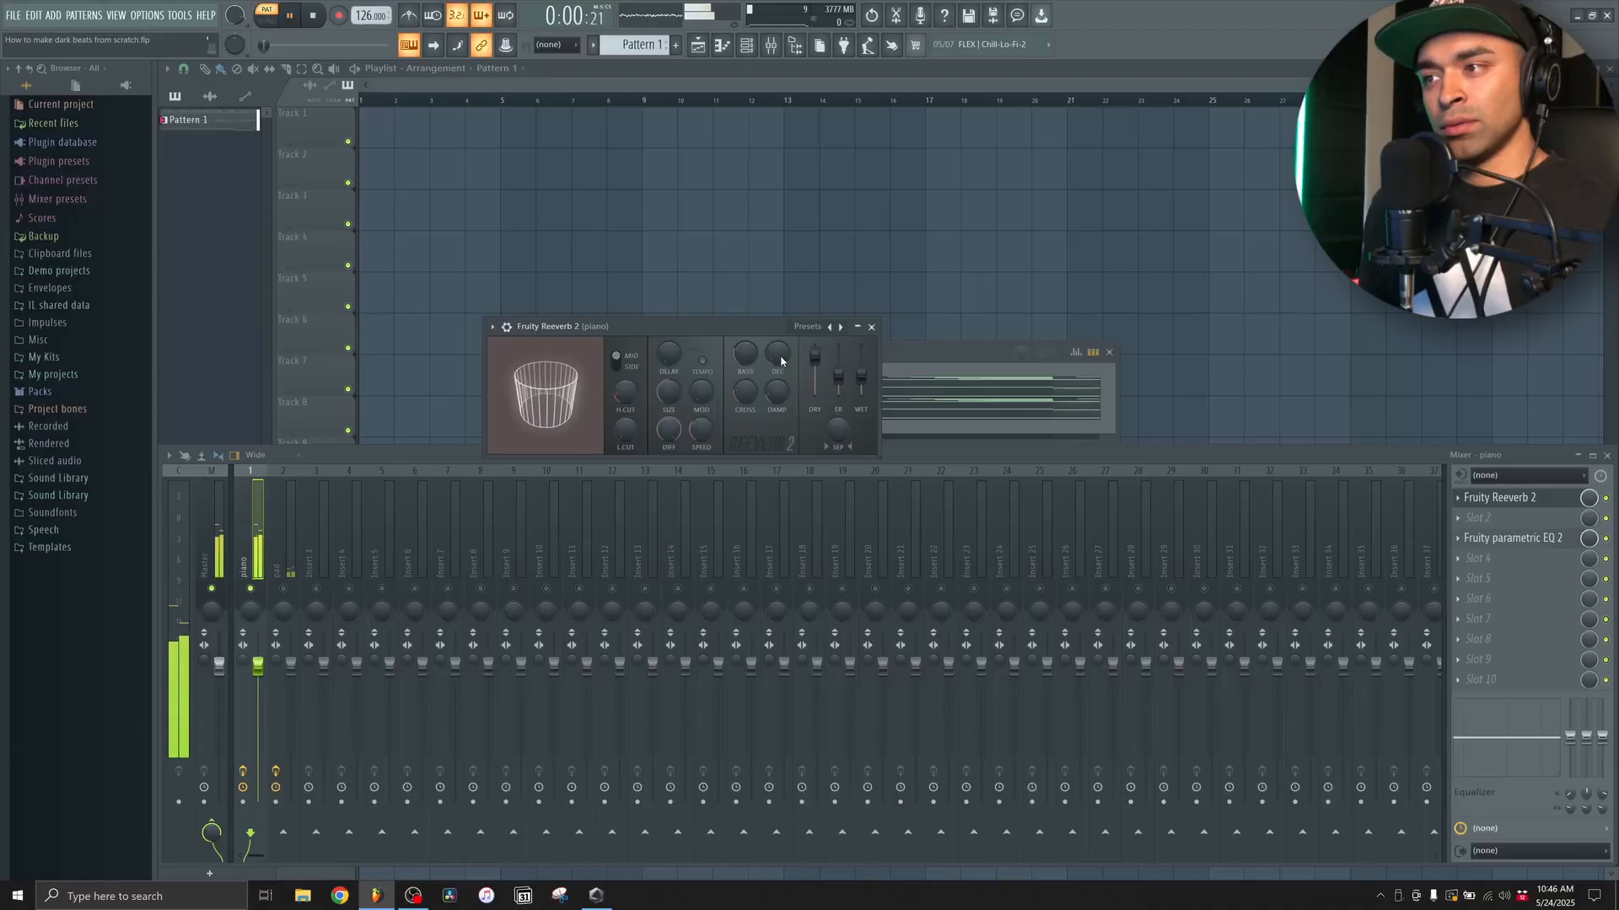
drag(780, 356, 781, 372)
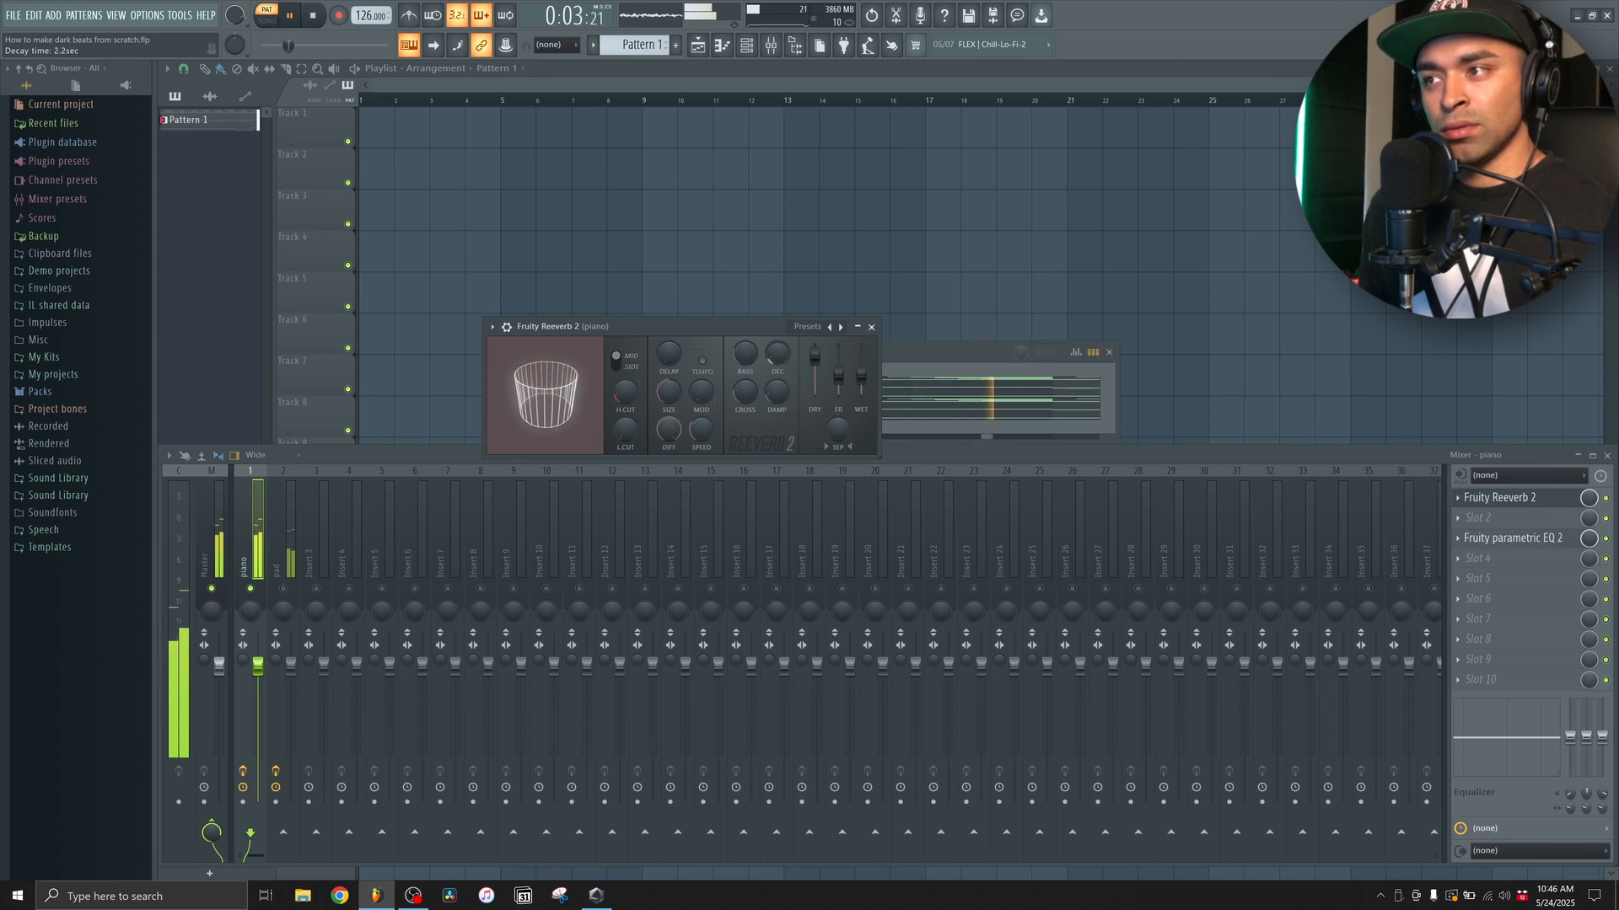
click(871, 327)
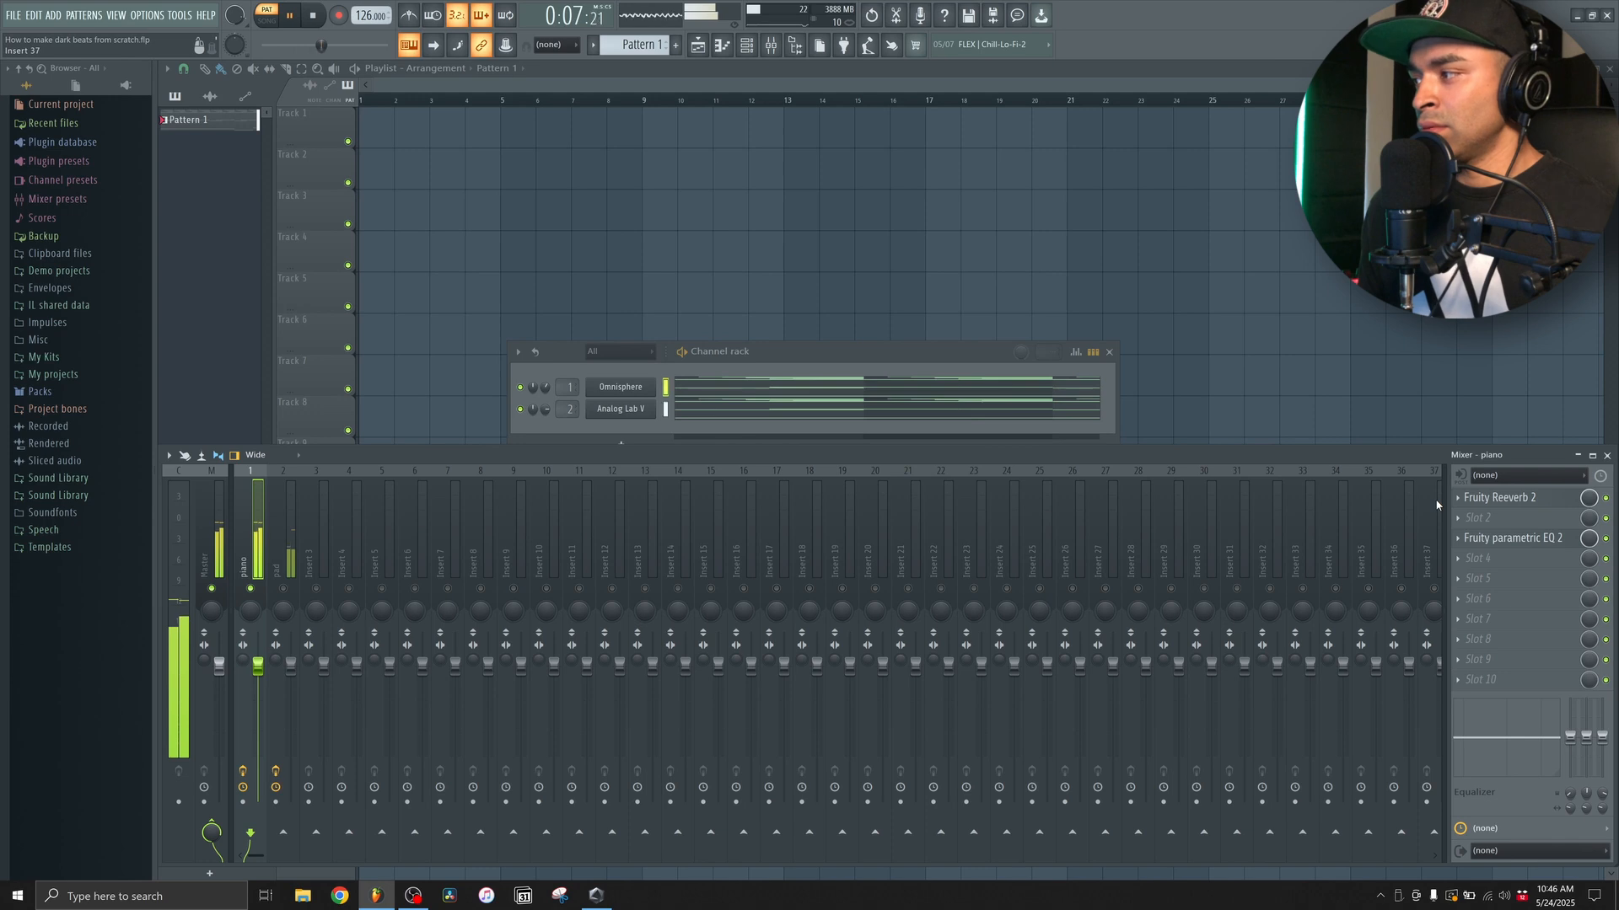
- Add Fruity Flangus to slot 2 of the piano mixer track and choose its Deep chorus preset
click(1476, 518)
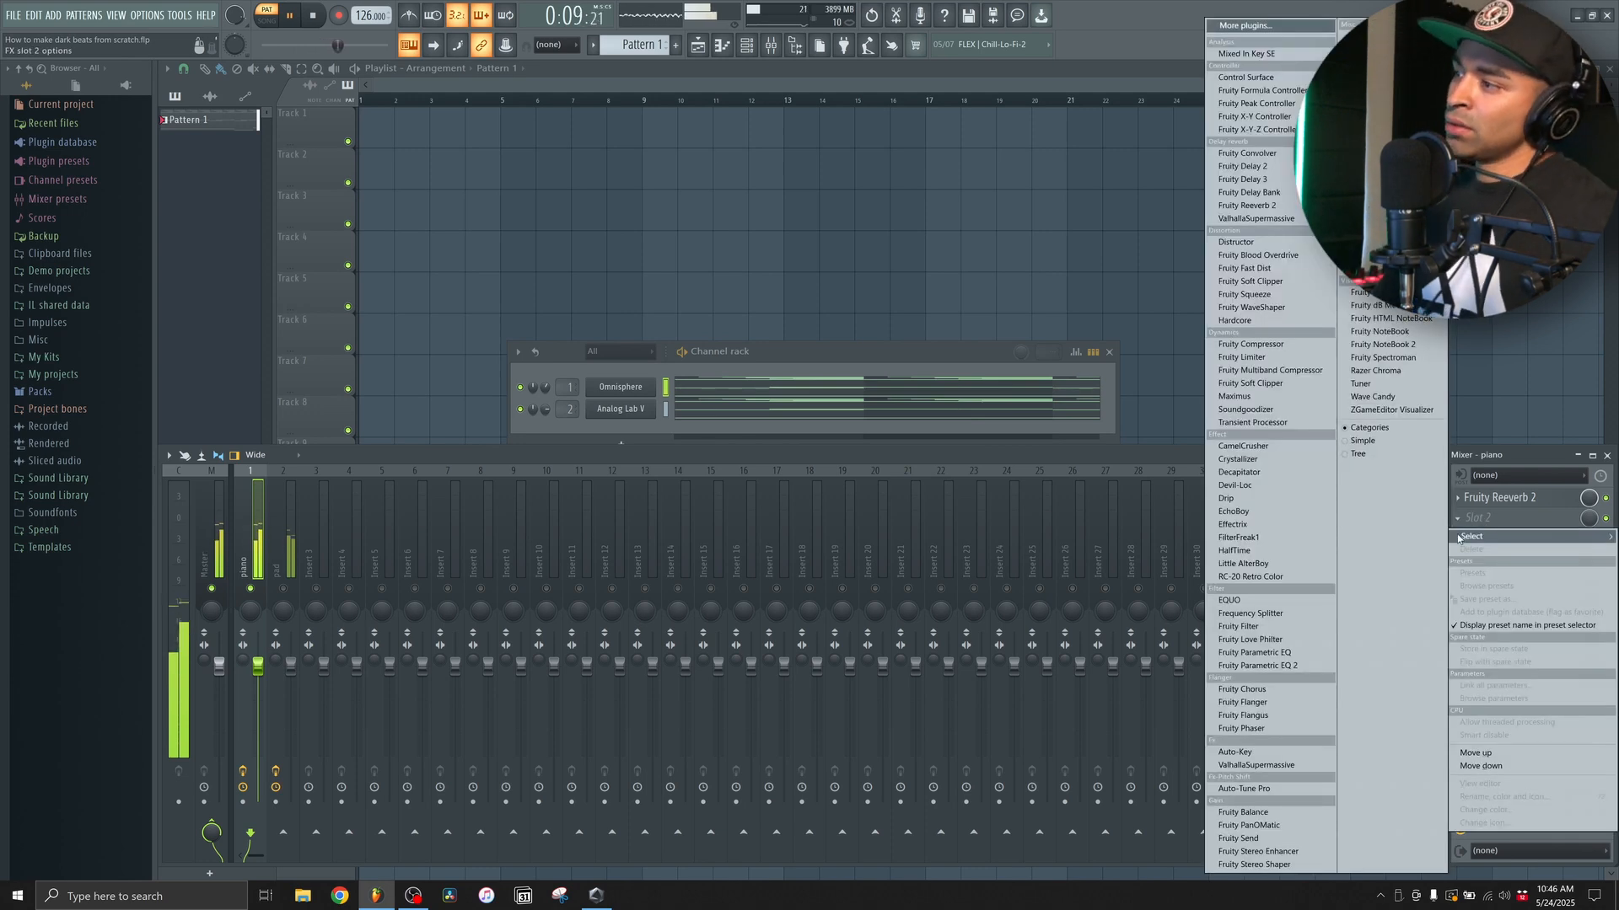
click(1263, 716)
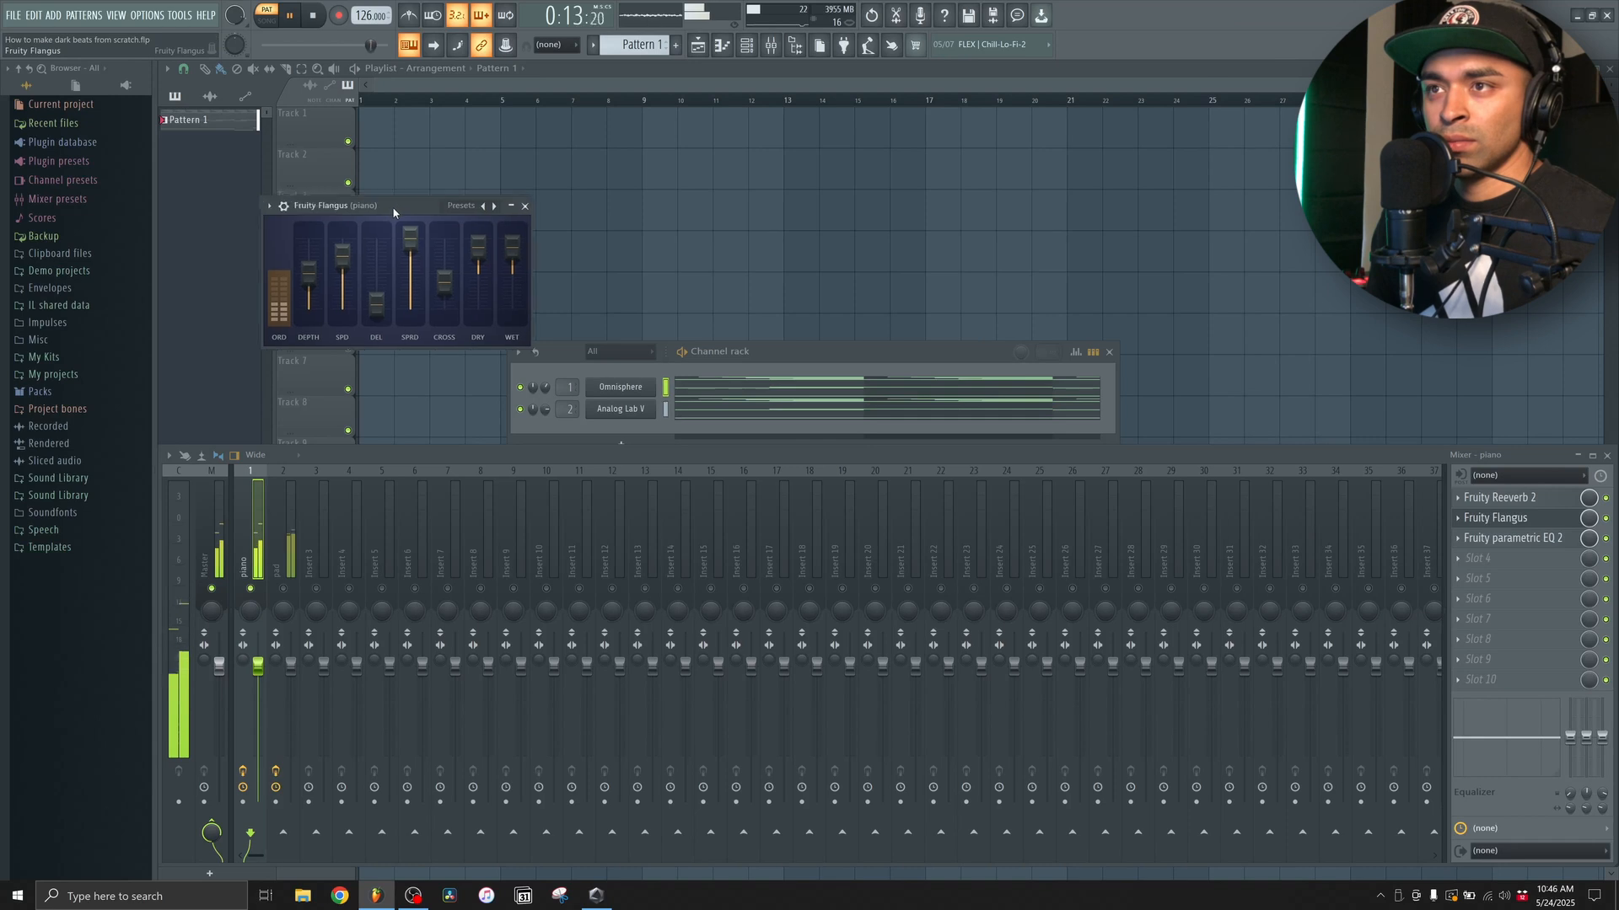
drag(357, 201, 610, 274)
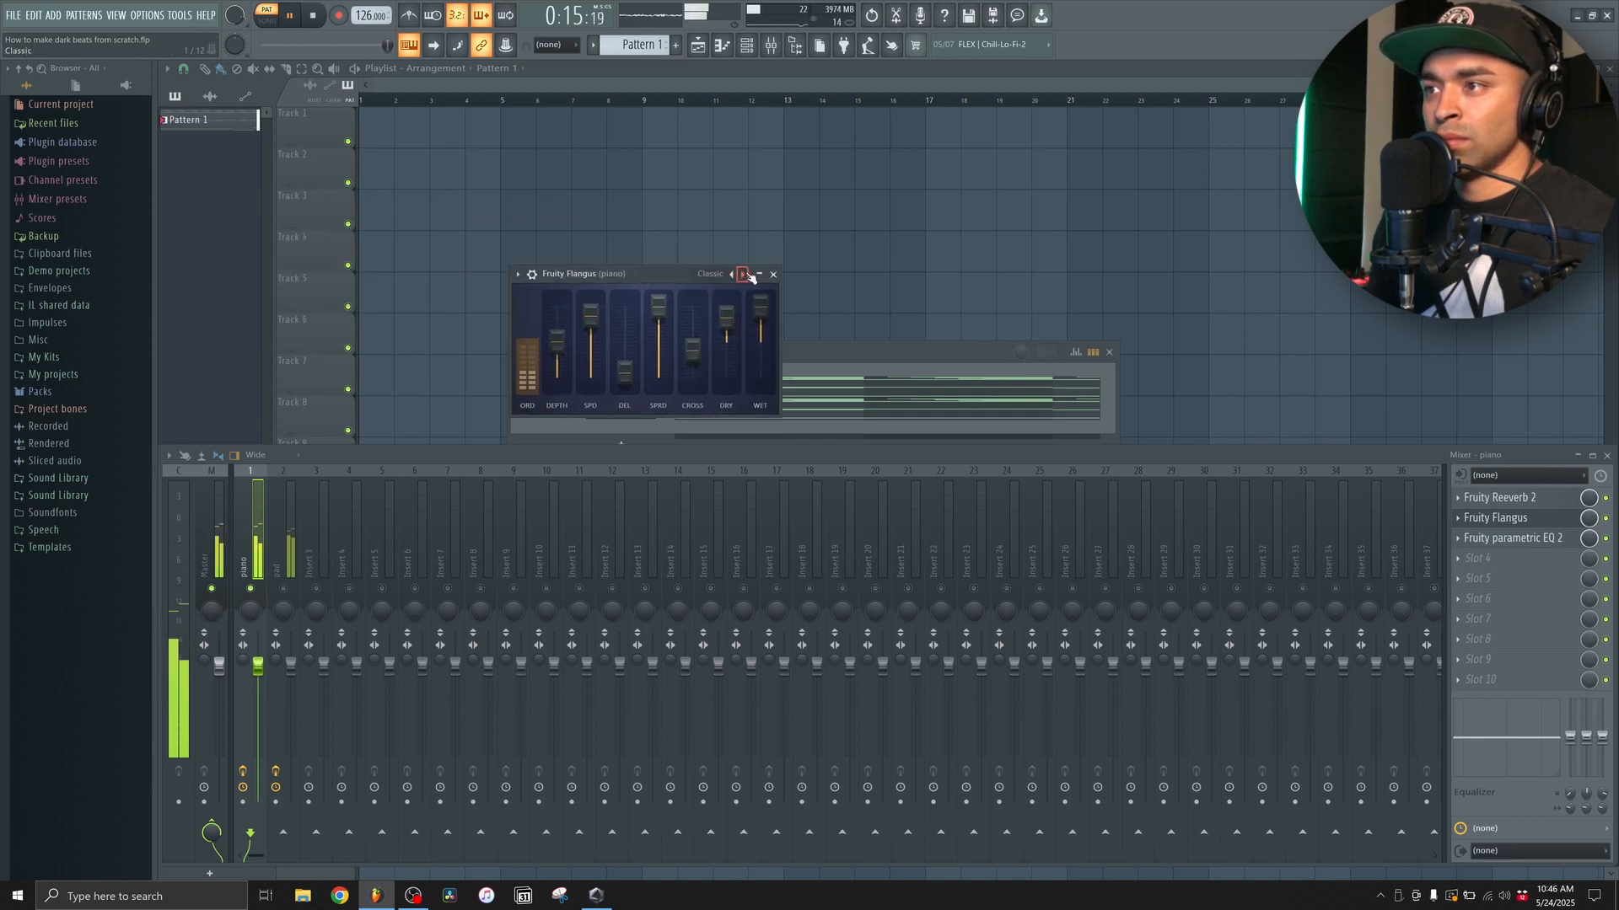
click(747, 275)
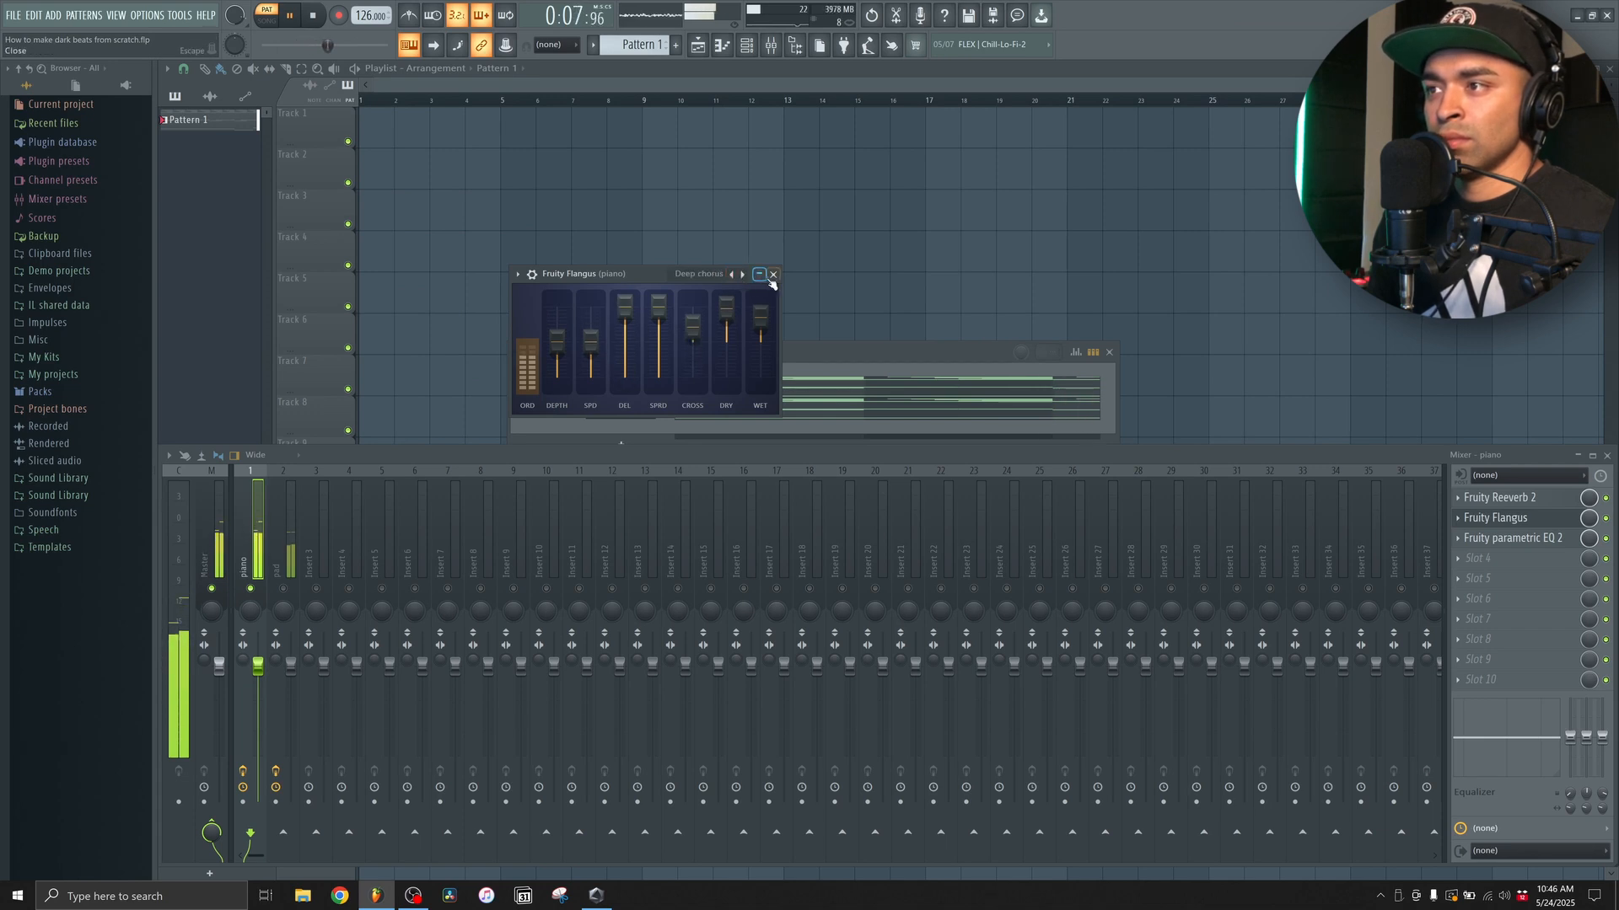
click(773, 274)
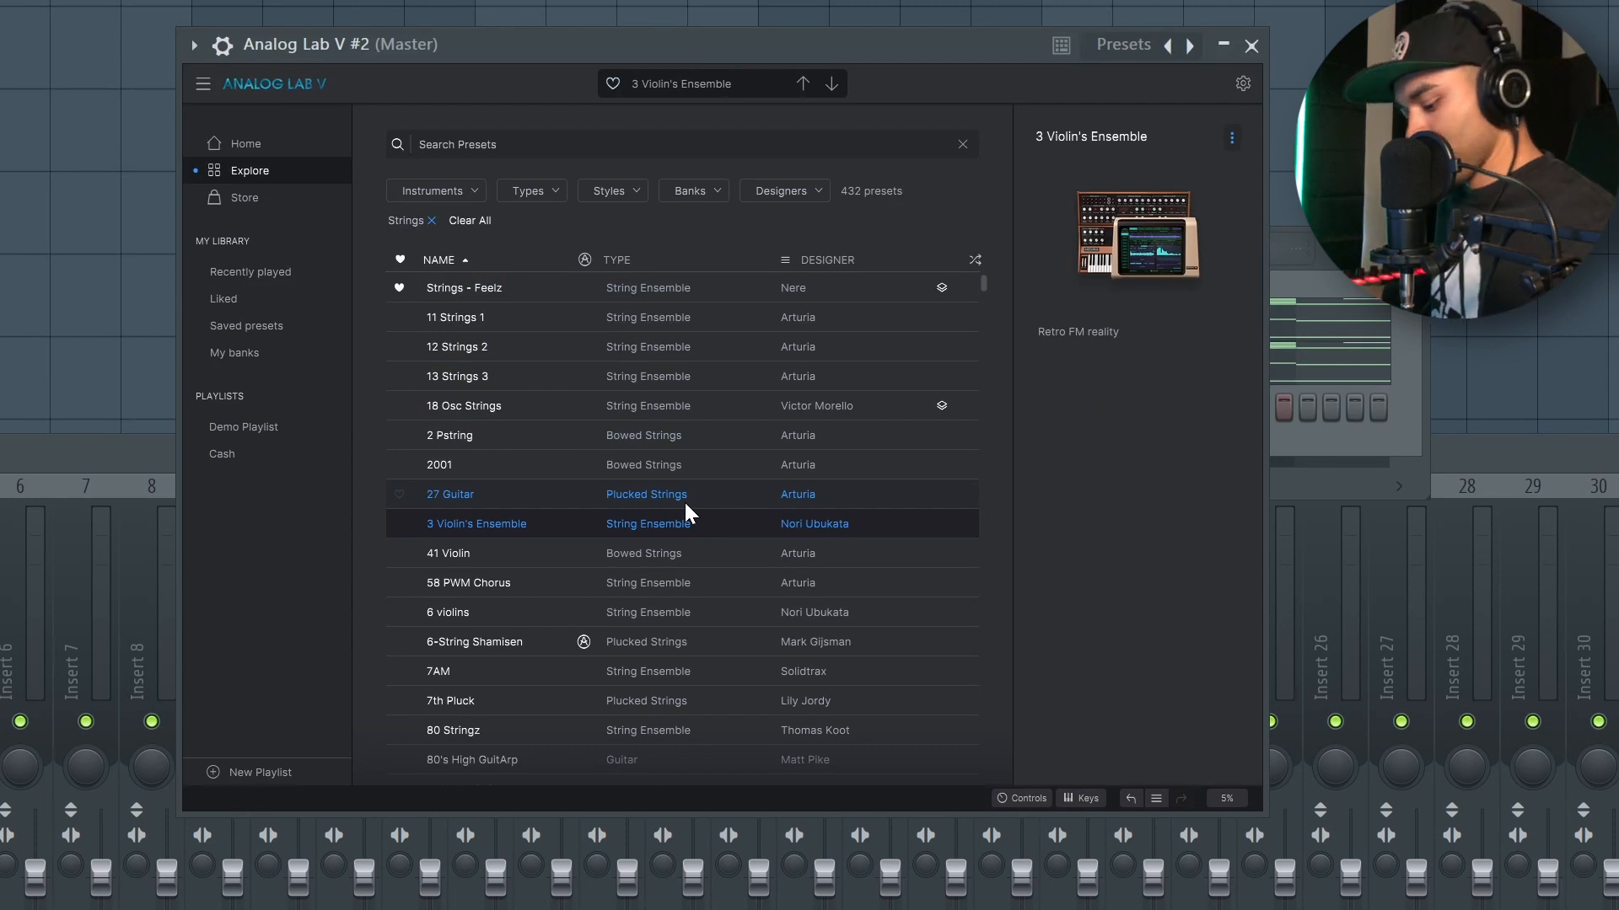
- Step through the Strings presets in Analog Lab V #2 from 3 Violin's Ensemble past 58 PWM Chorus
key(Down)
key(Down)
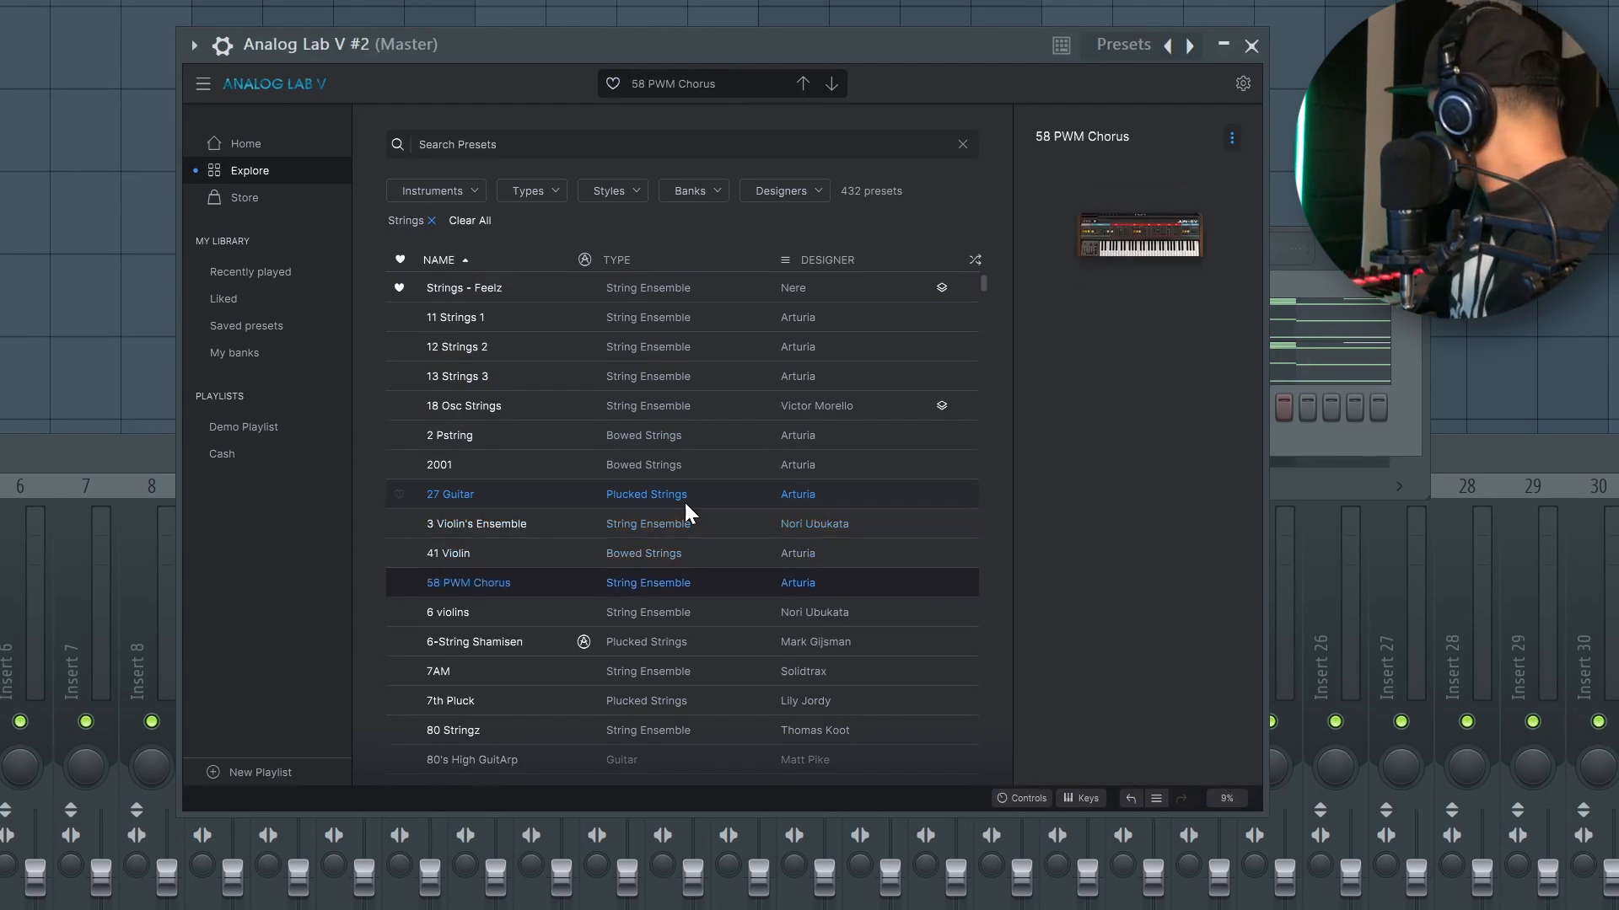
key(Down)
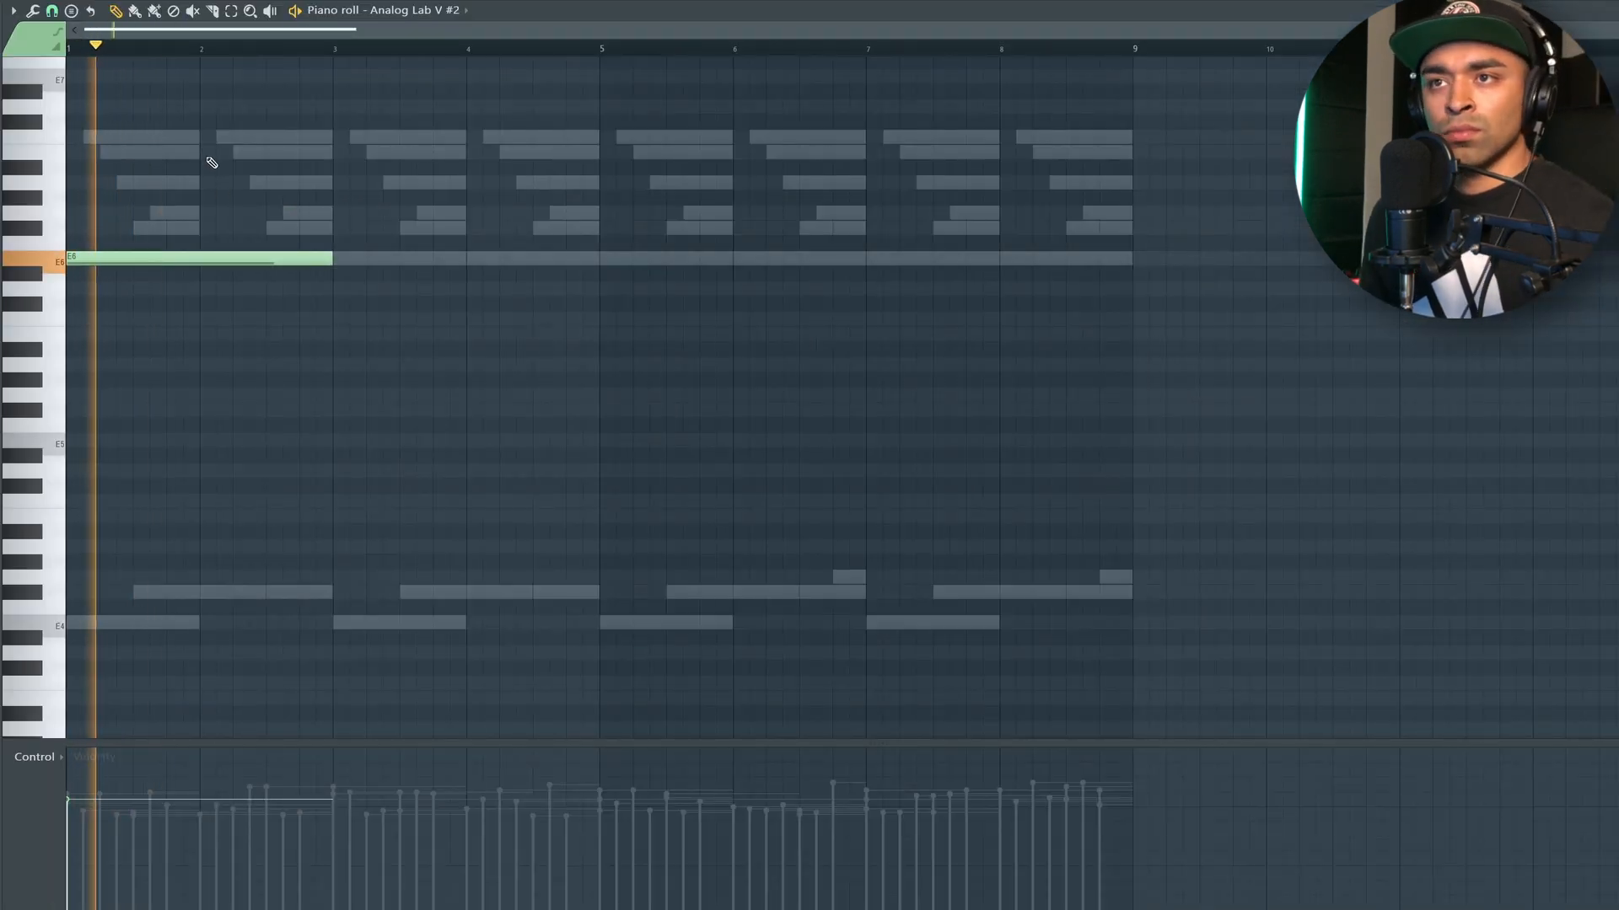
- In the Analog Lab V #2 piano roll, add A6 at bar 2, F#6 halfway through bar 2 and E6 at bar 3
click(203, 136)
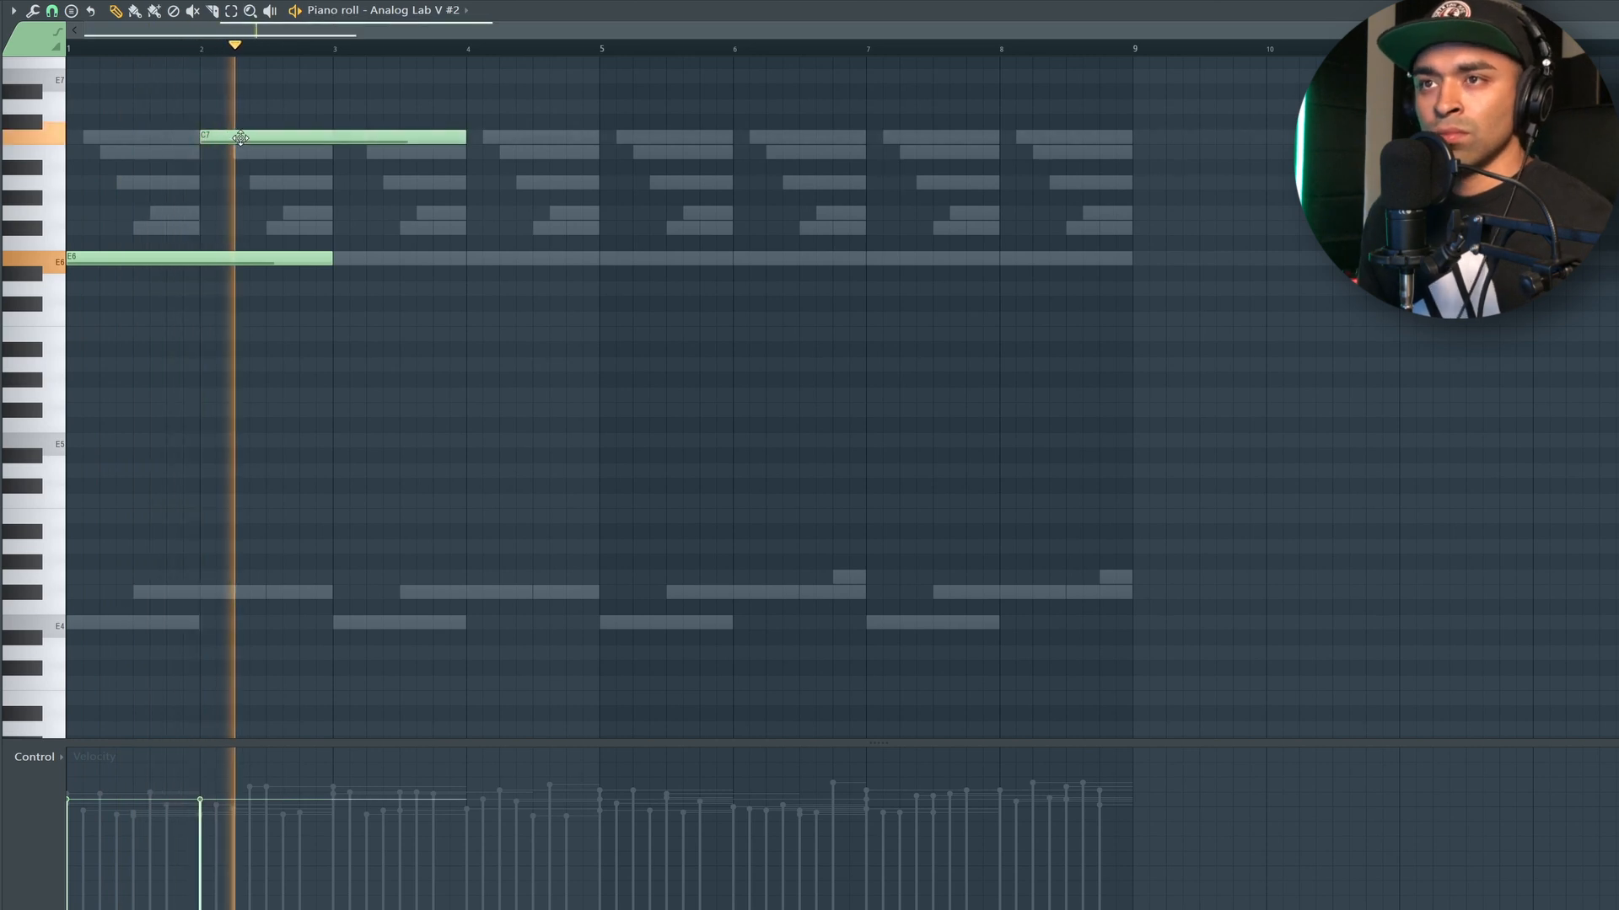
drag(243, 152, 238, 185)
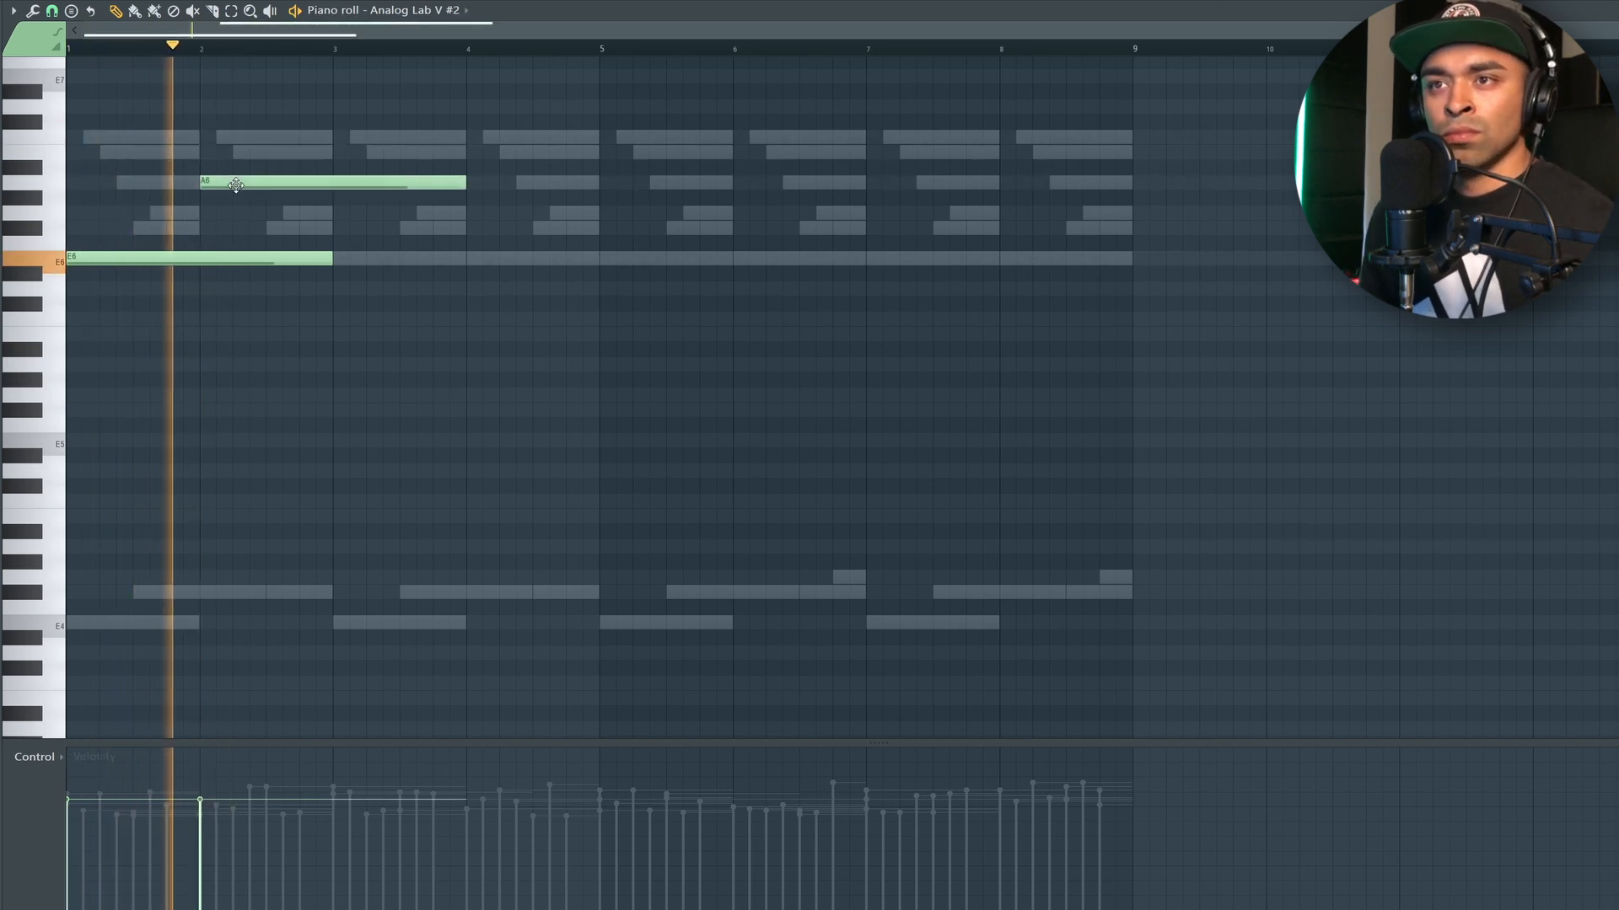
key(space)
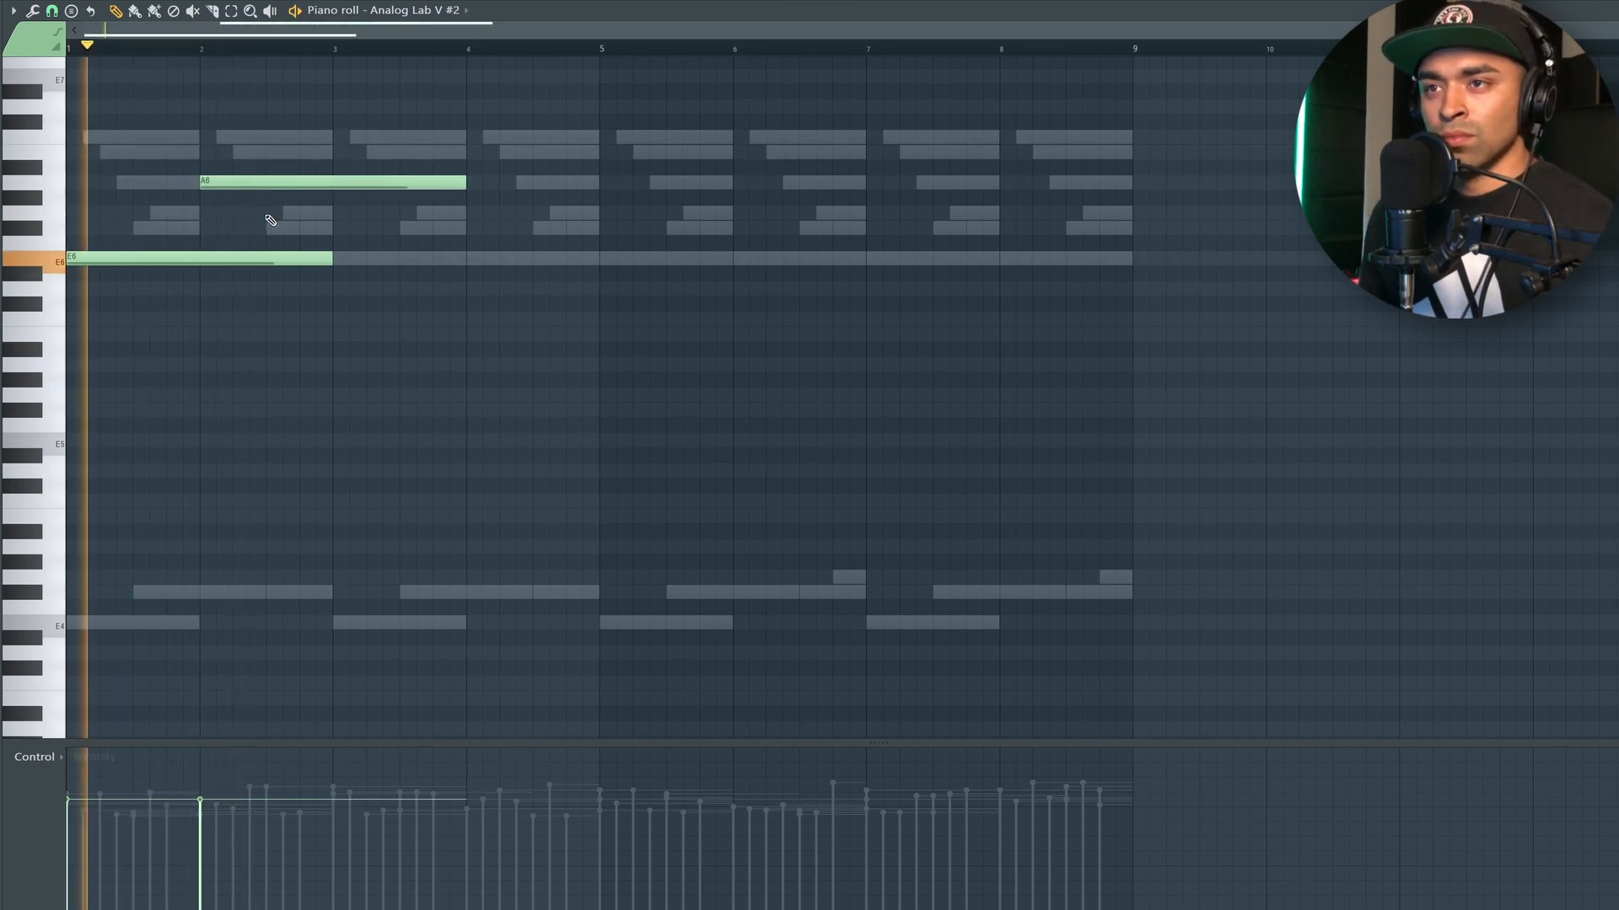
click(271, 229)
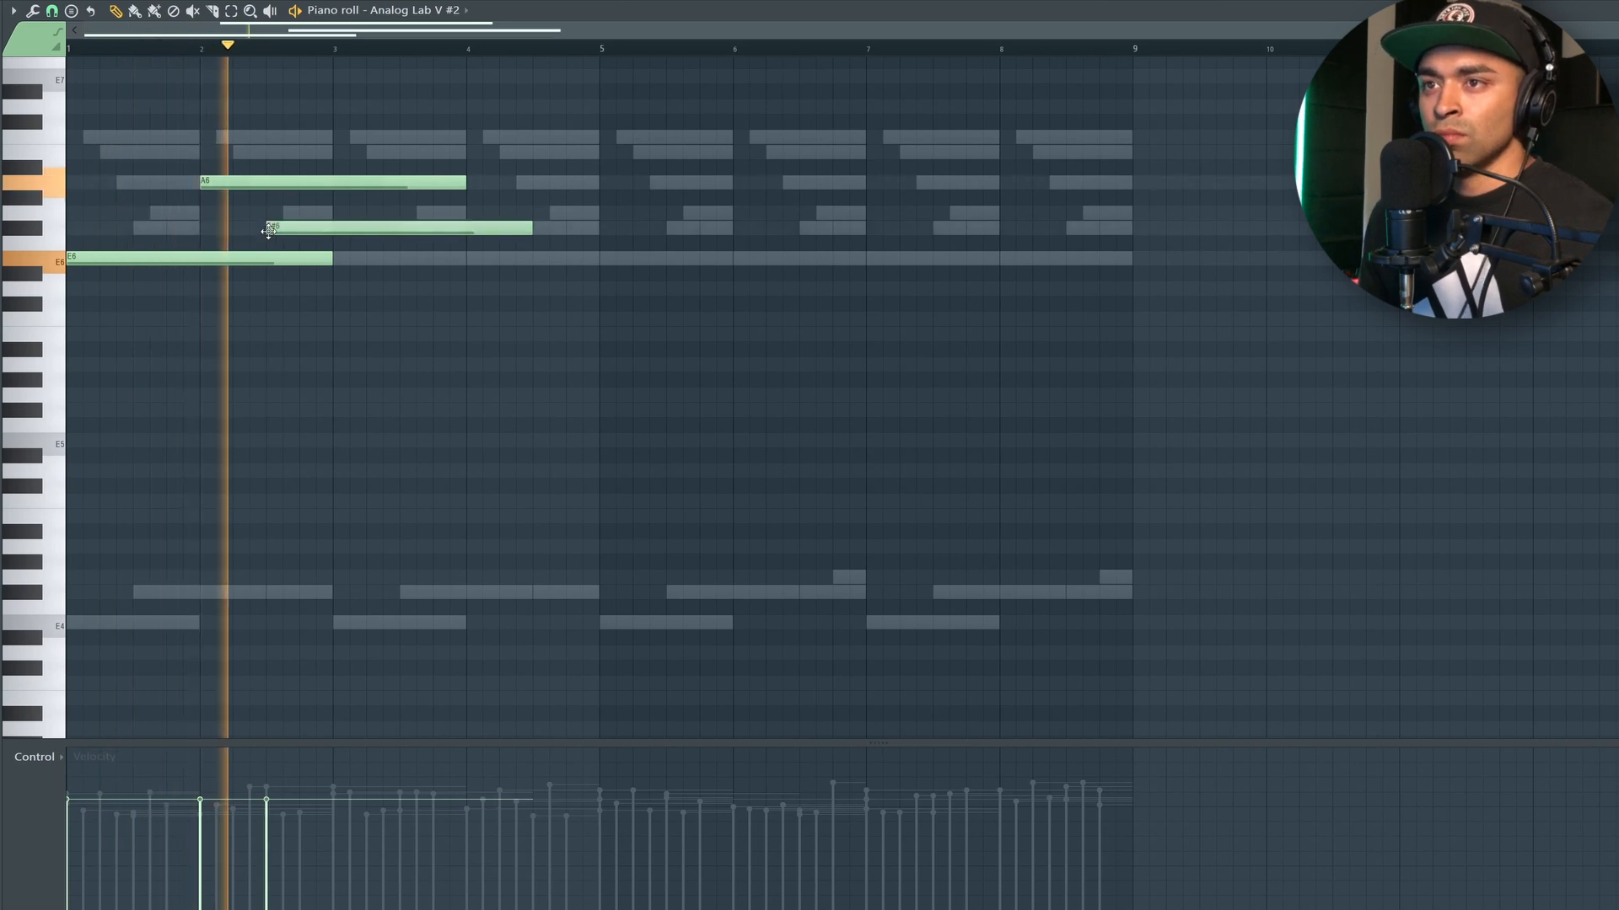
key(space)
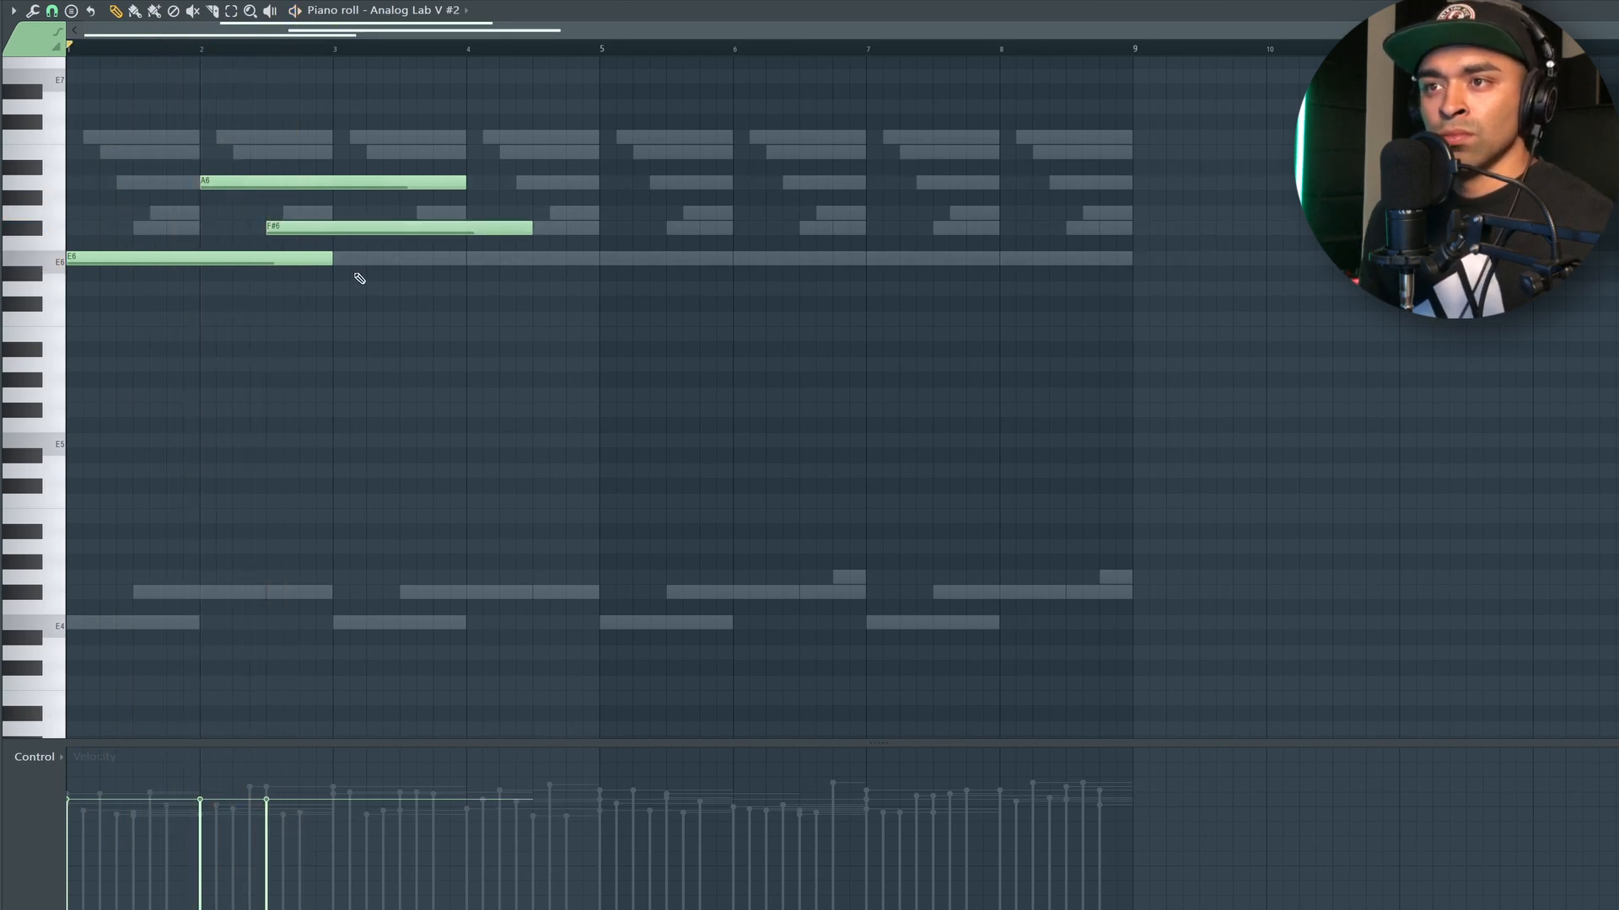
click(345, 264)
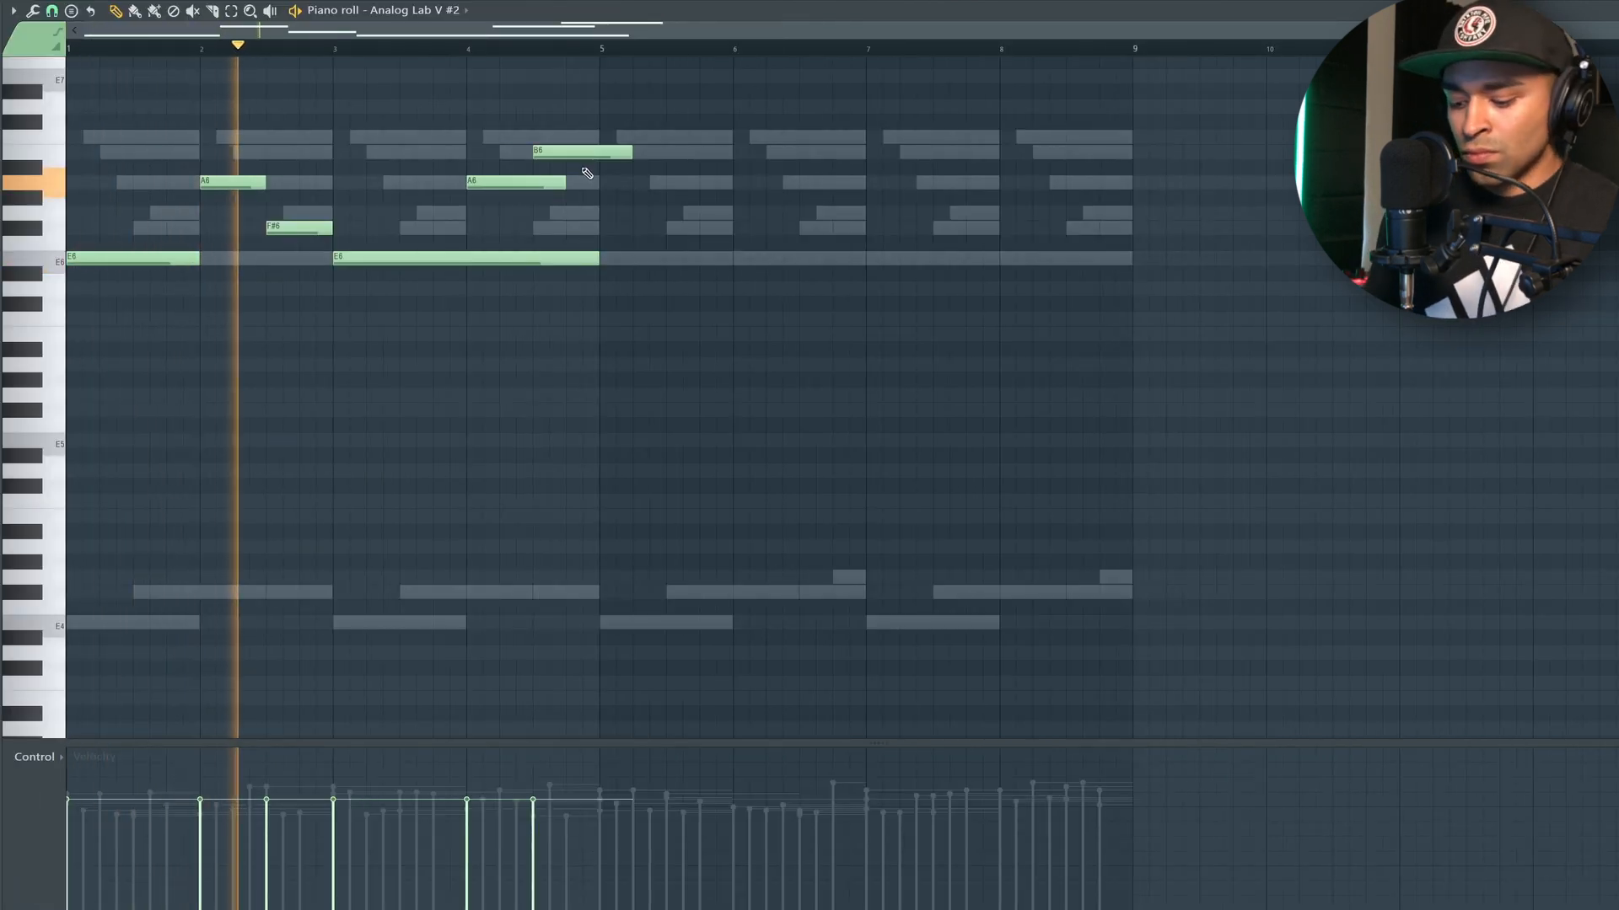
- Make the strings notes legato, with the last B6 ending at bar 5, and repeat the four-bar phrase in bars 5 to 8
key(ctrl+l)
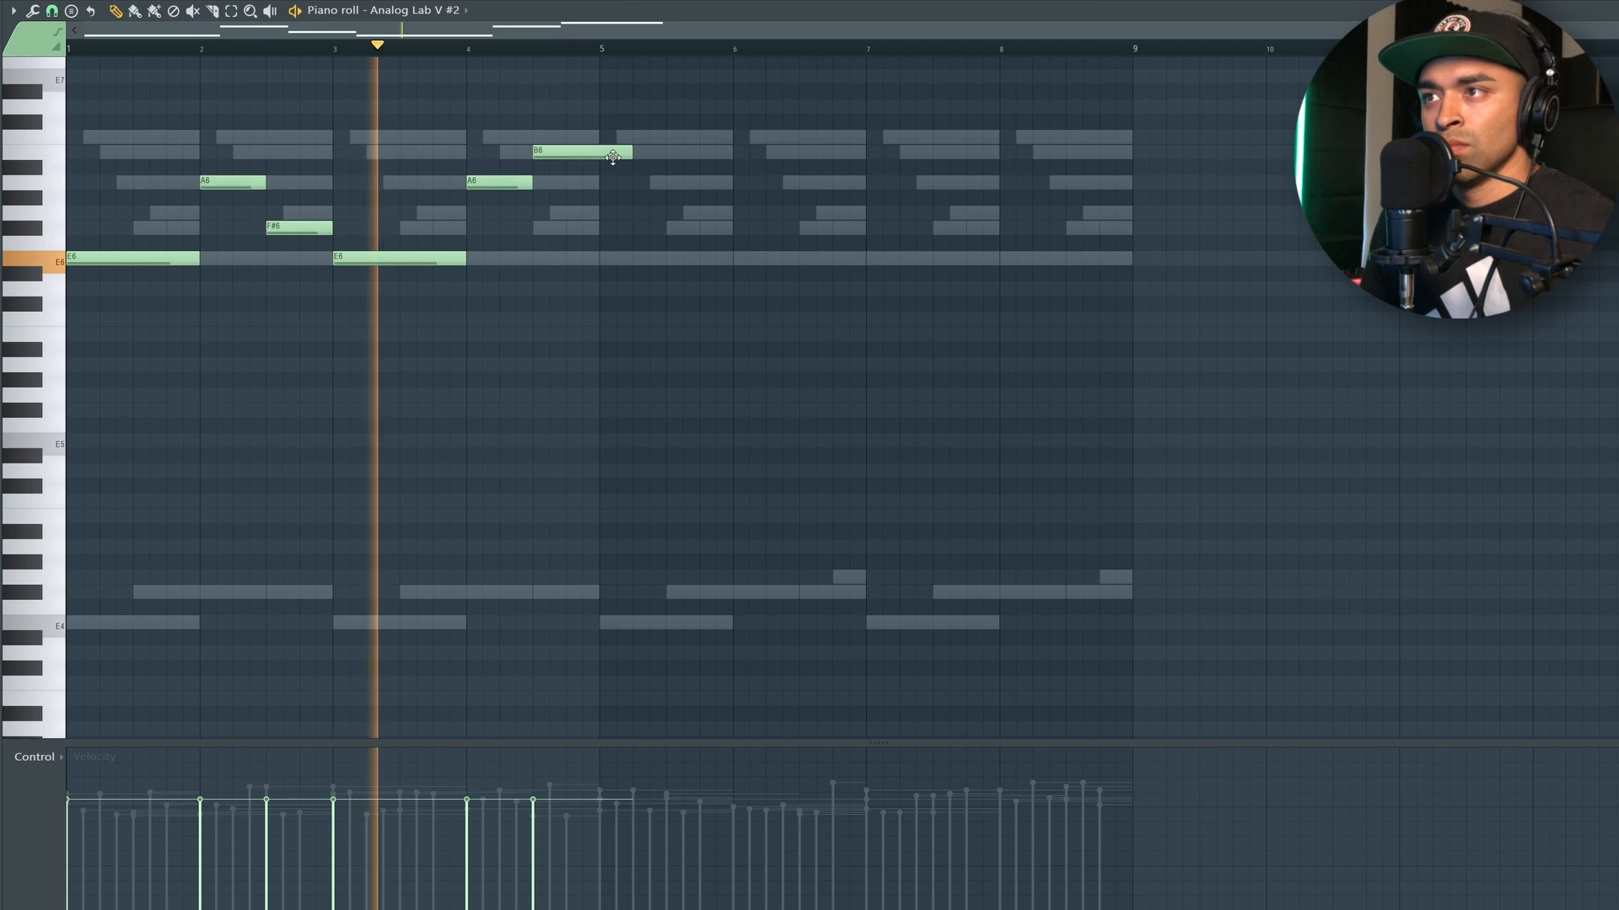
drag(631, 157, 600, 156)
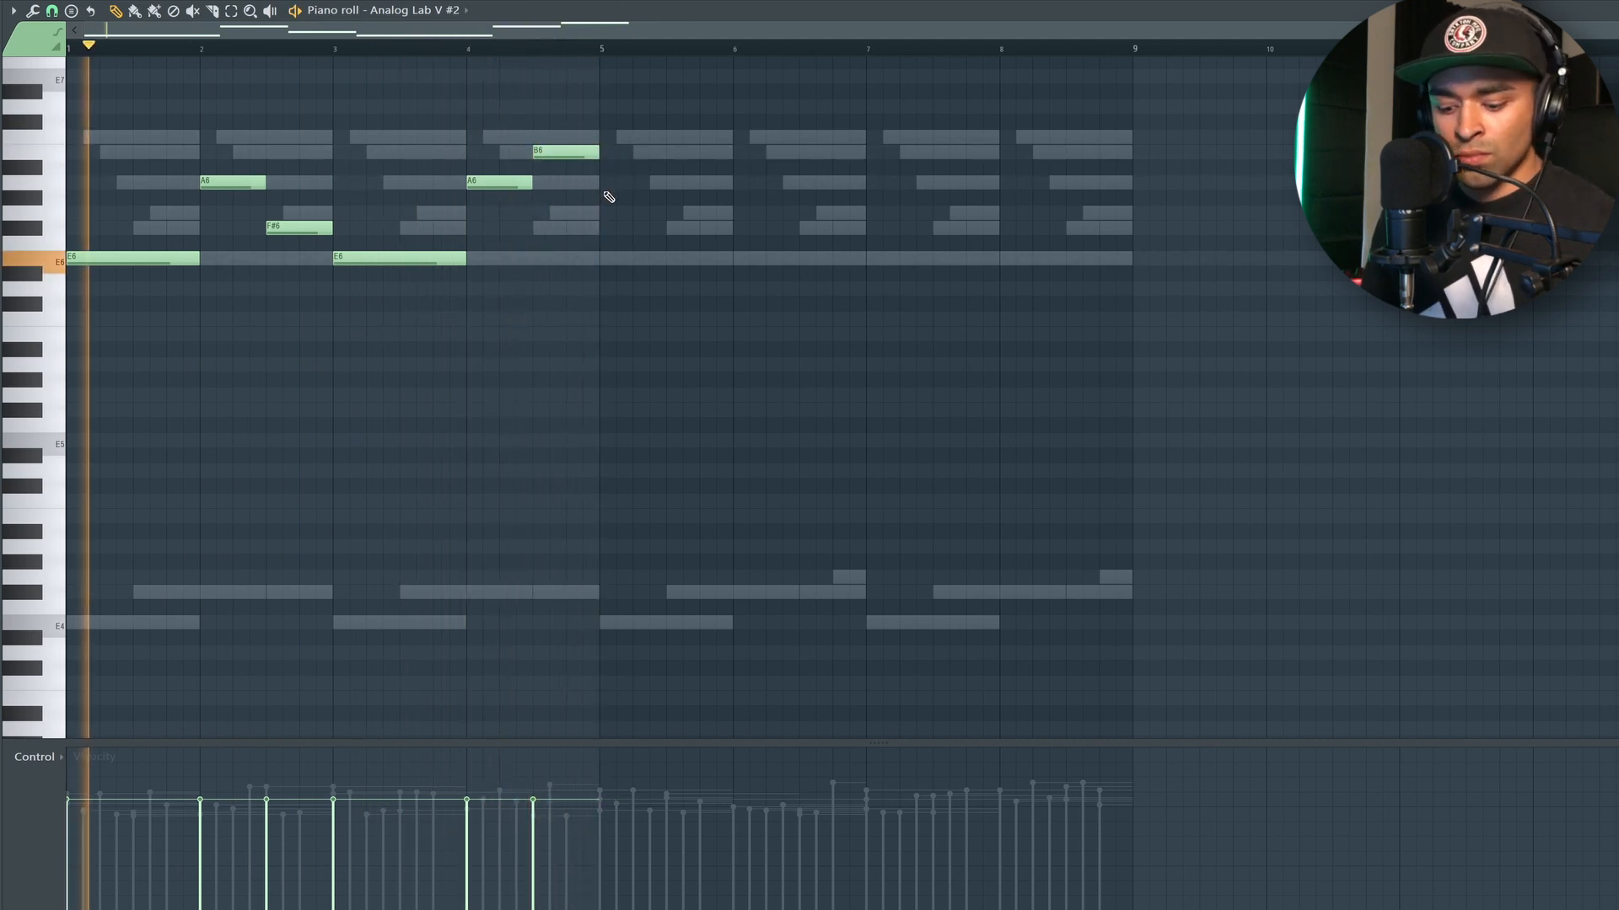
key(ctrl+b)
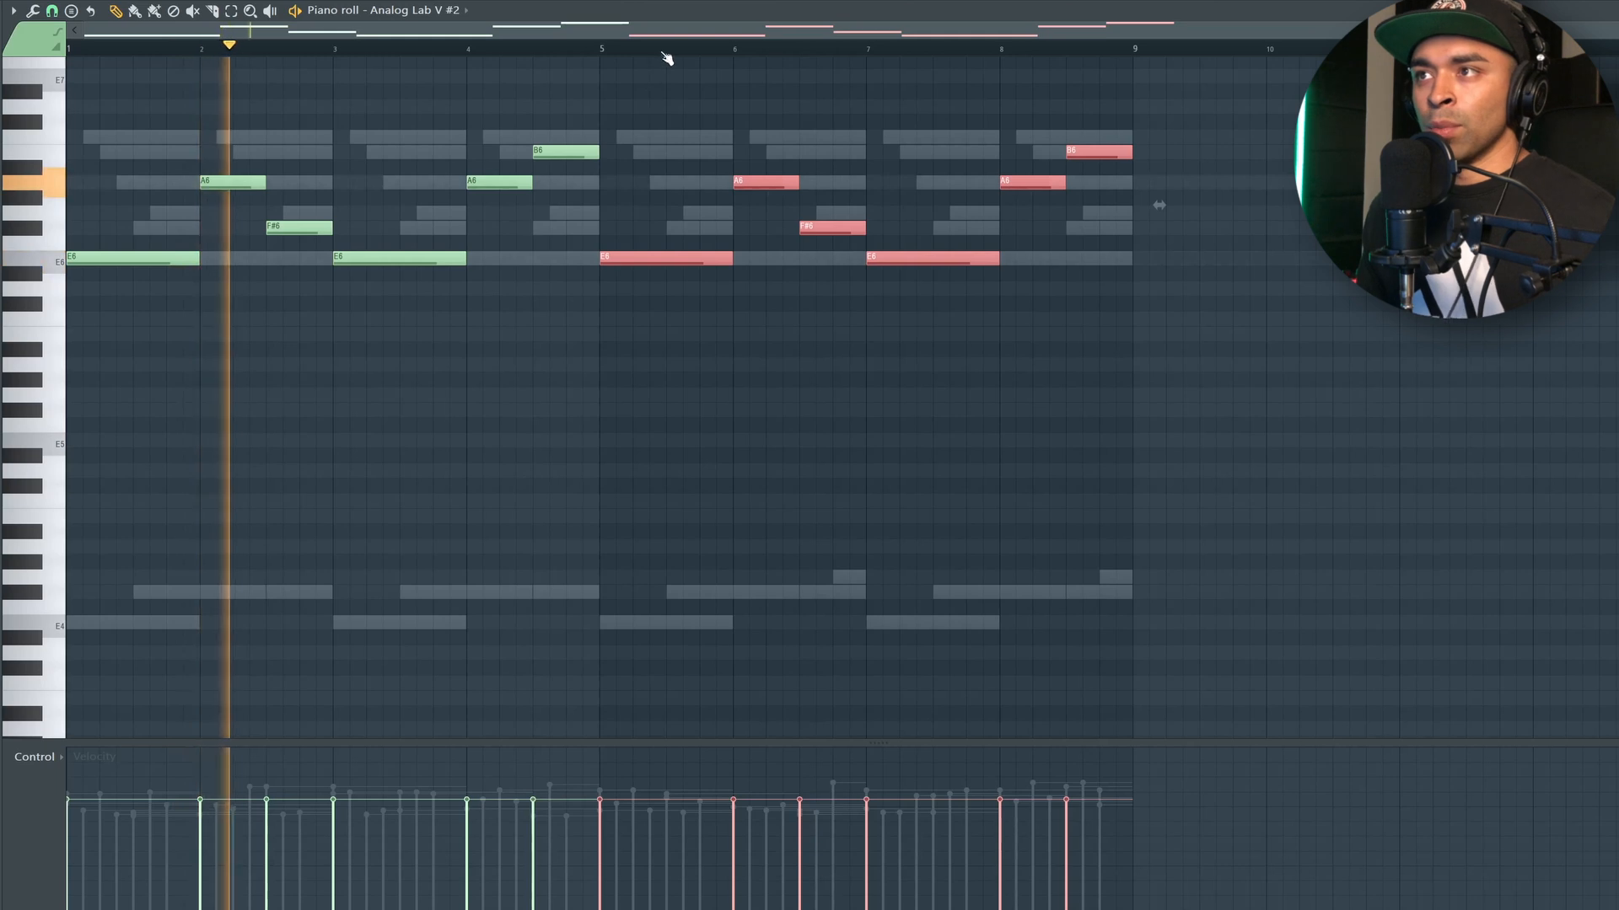
- Copy all strings notes one octave lower so that the duplicate line starts at E5, keeping the original line
key(ctrl+d)
key(ctrl+a)
key(space)
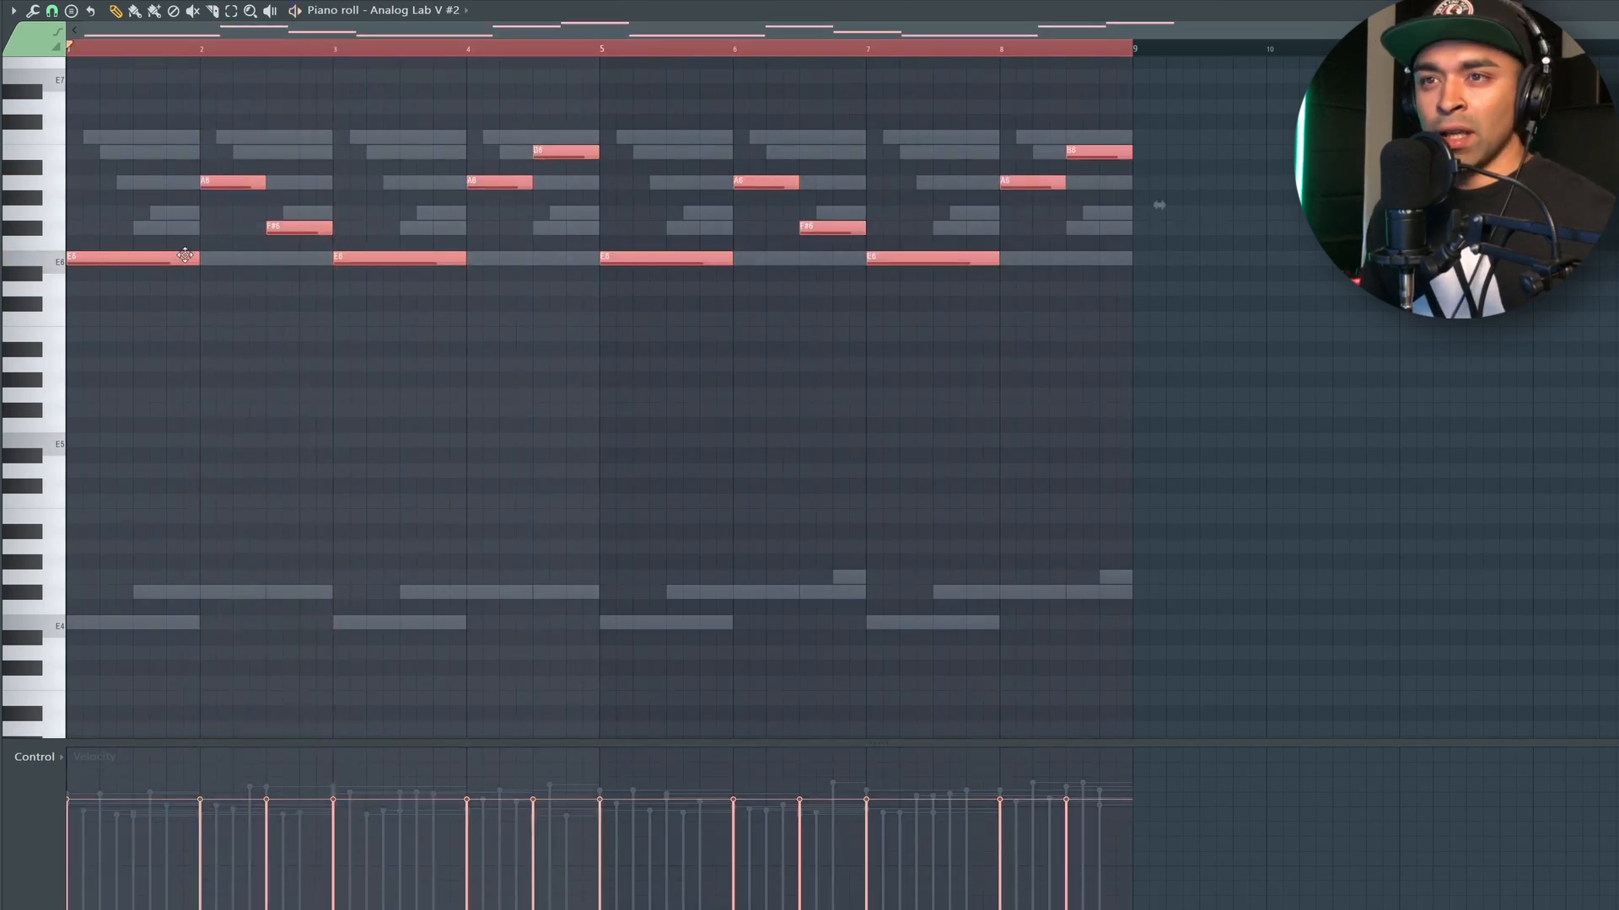
drag(185, 255, 131, 440)
key(space)
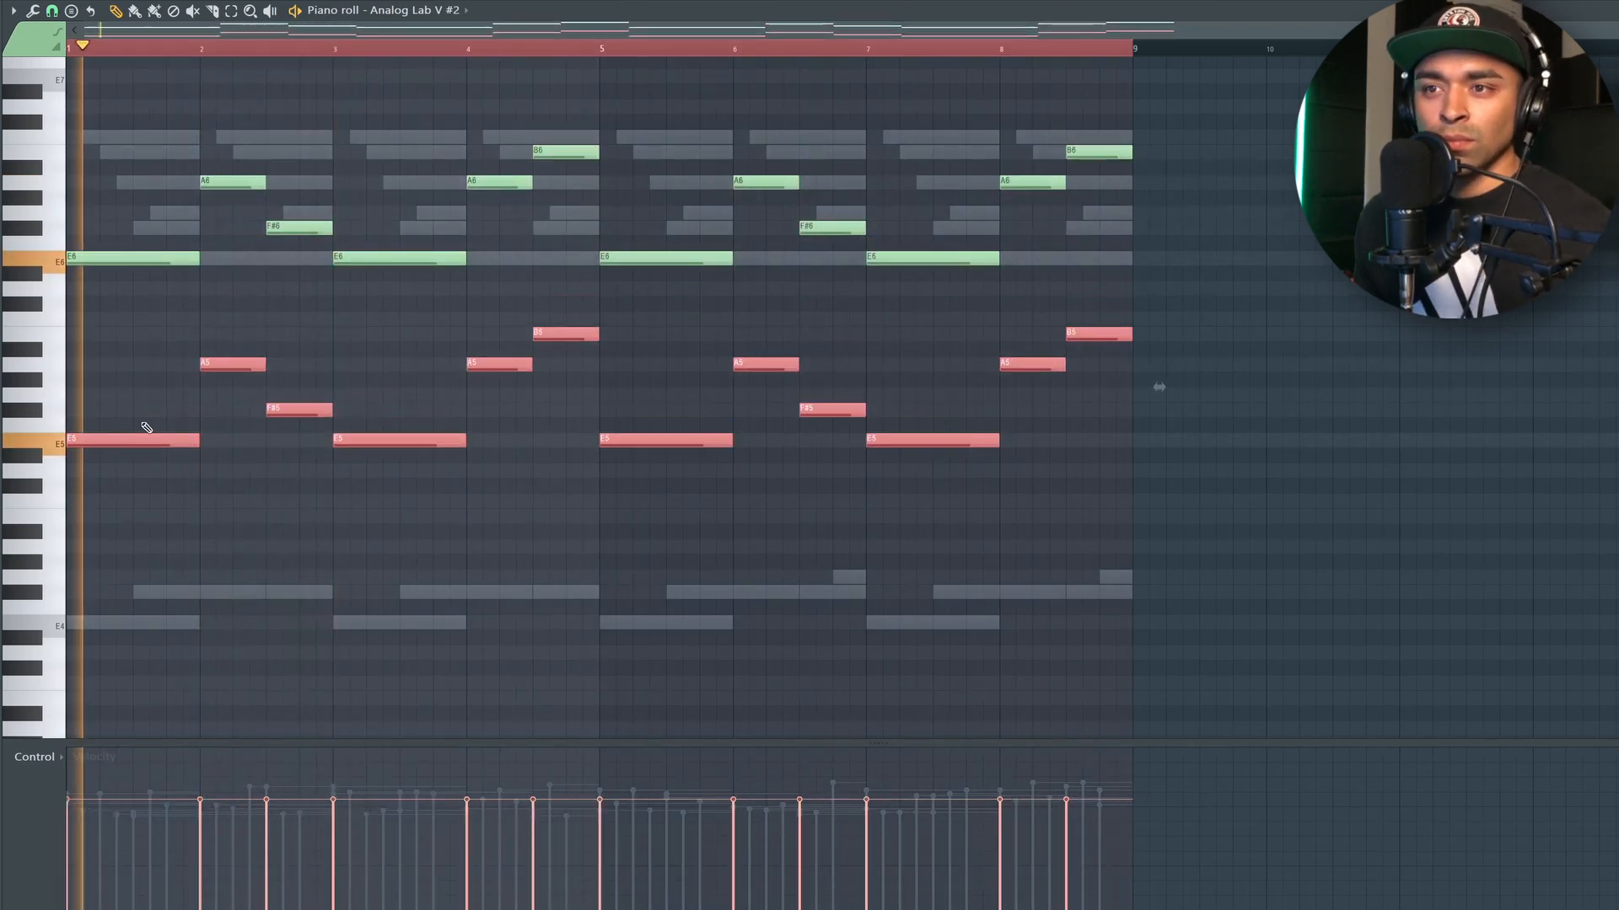
key(ctrl+d)
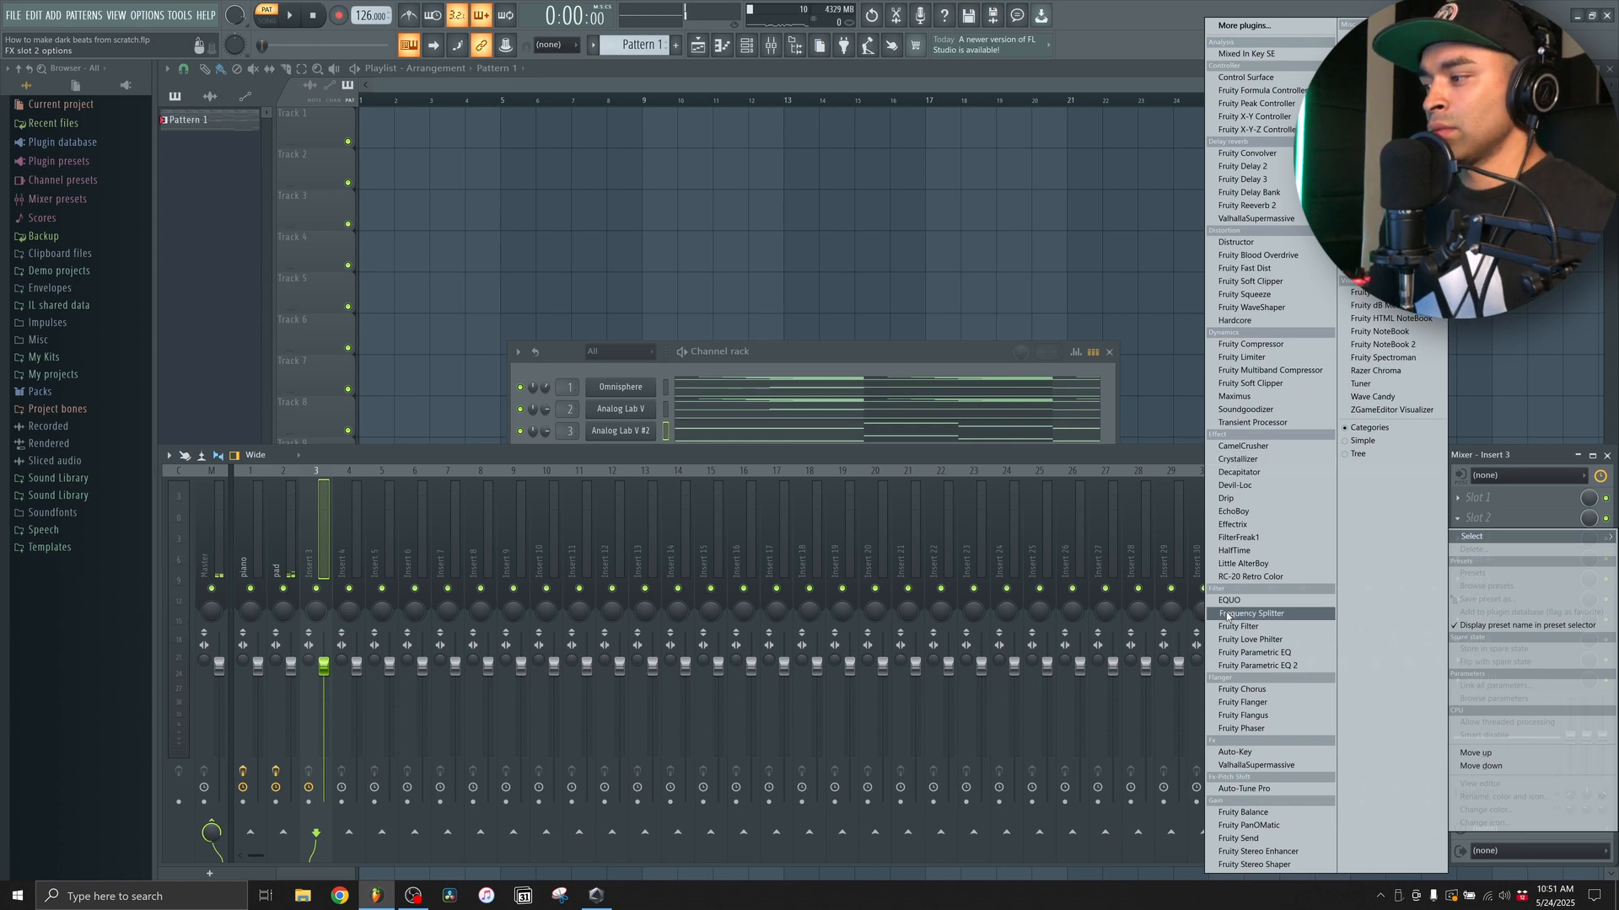
- Add Fruity Chorus to slot 2 of mixer Insert 3 and lower the channel volume of Analog Lab V #2
click(1241, 689)
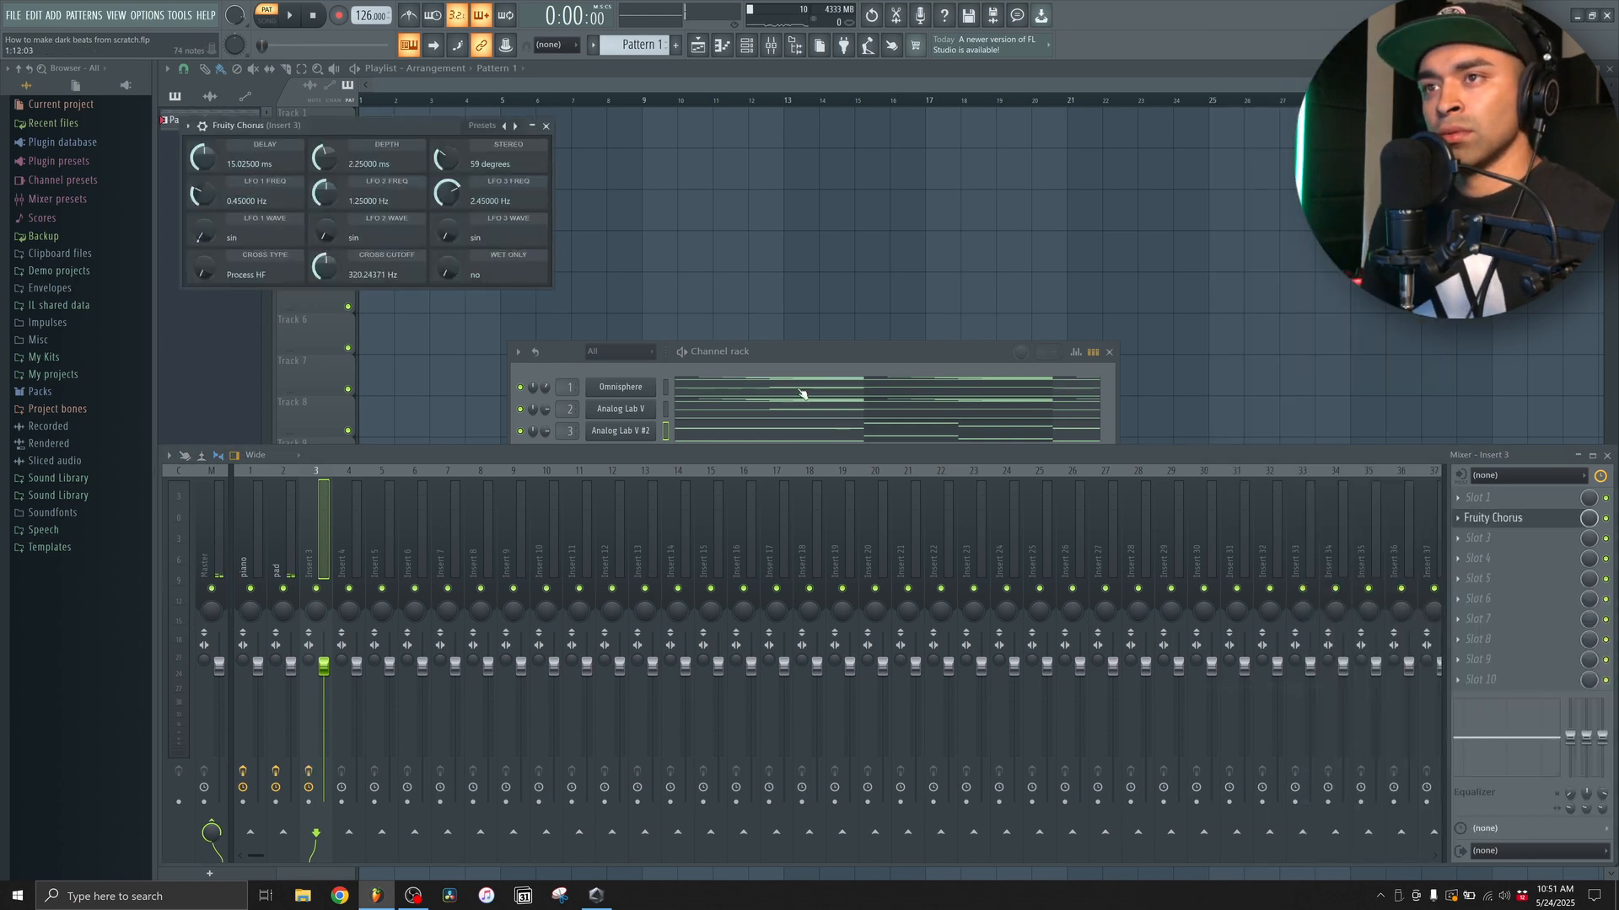
key(space)
drag(379, 135, 727, 239)
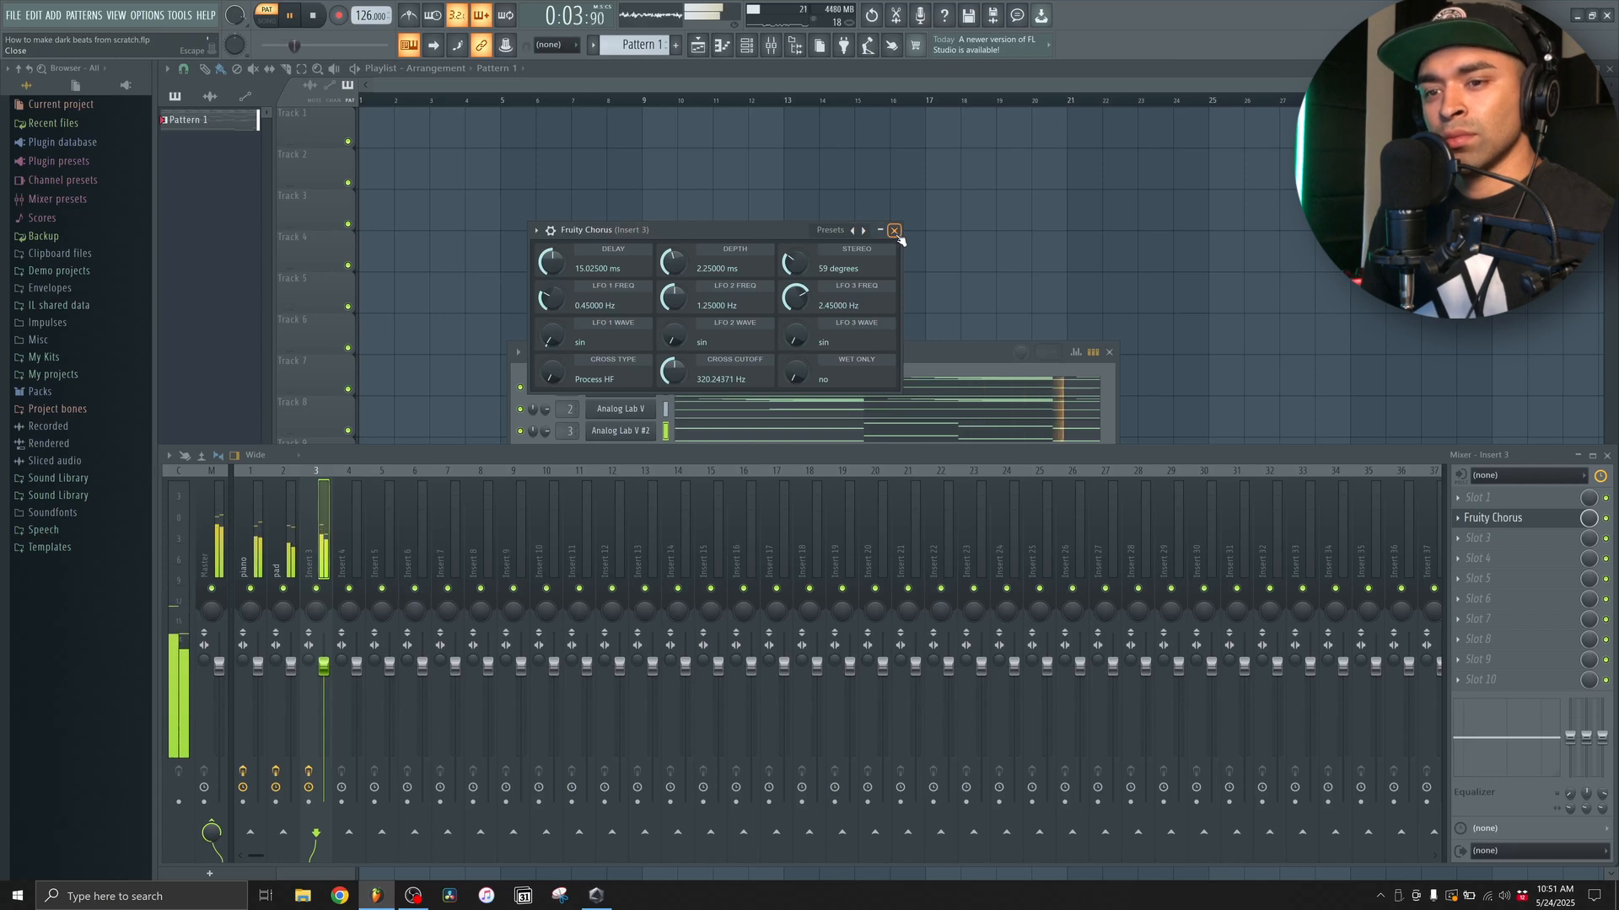
click(895, 231)
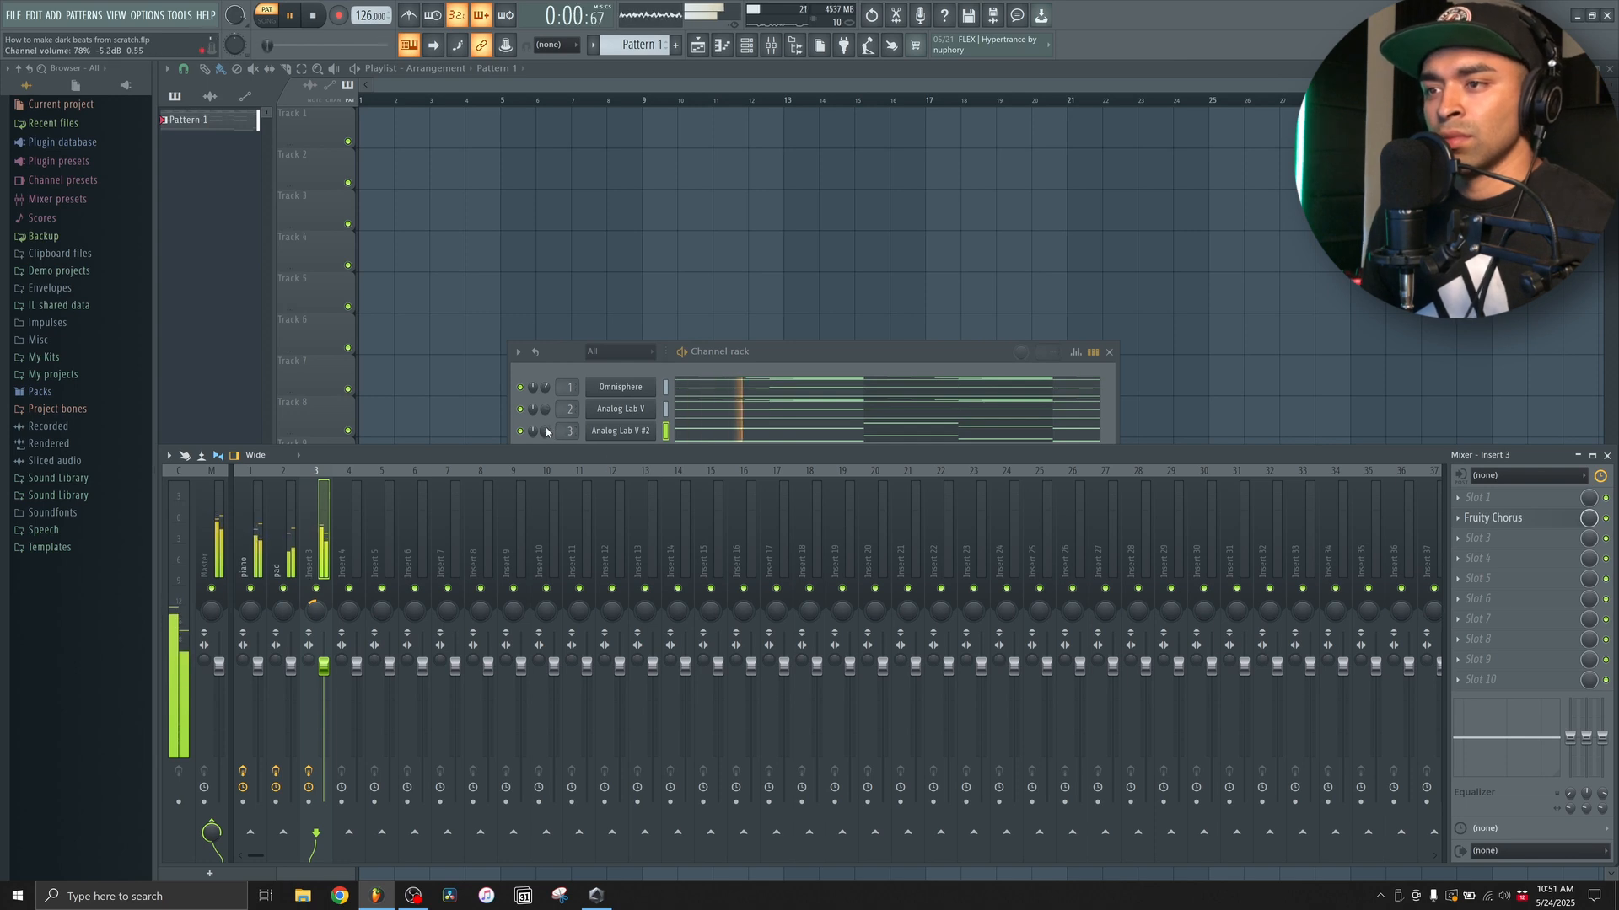
drag(547, 432, 546, 455)
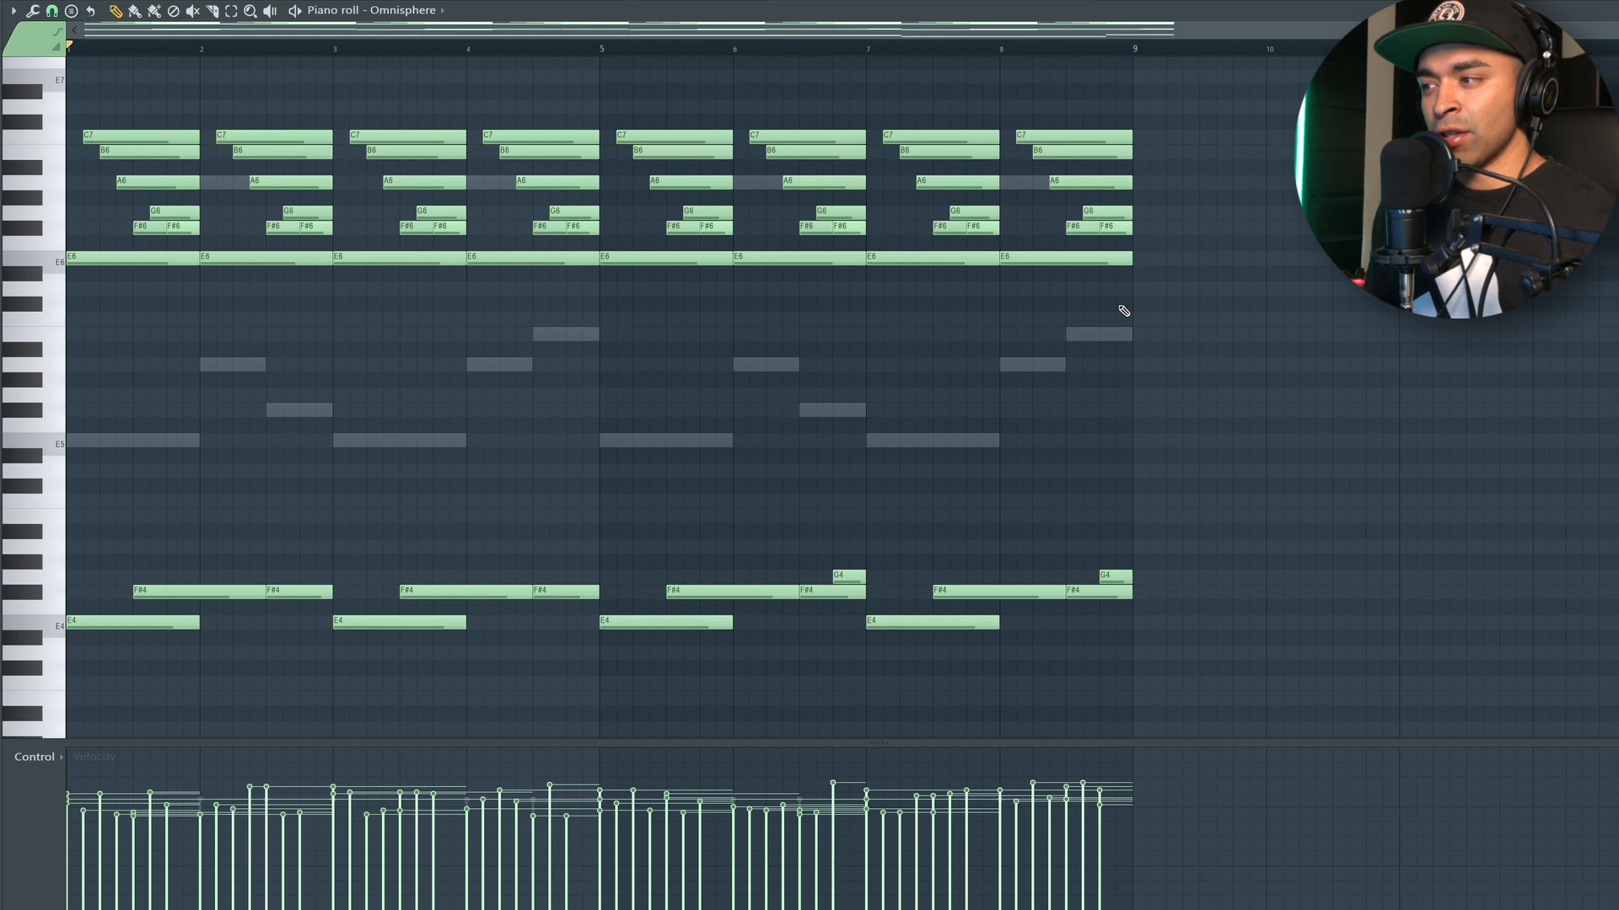
- Play back bars 7 and 8 of the Omnisphere melody repeatedly to judge how its ending sounds
scroll(1100, 306, up, 3)
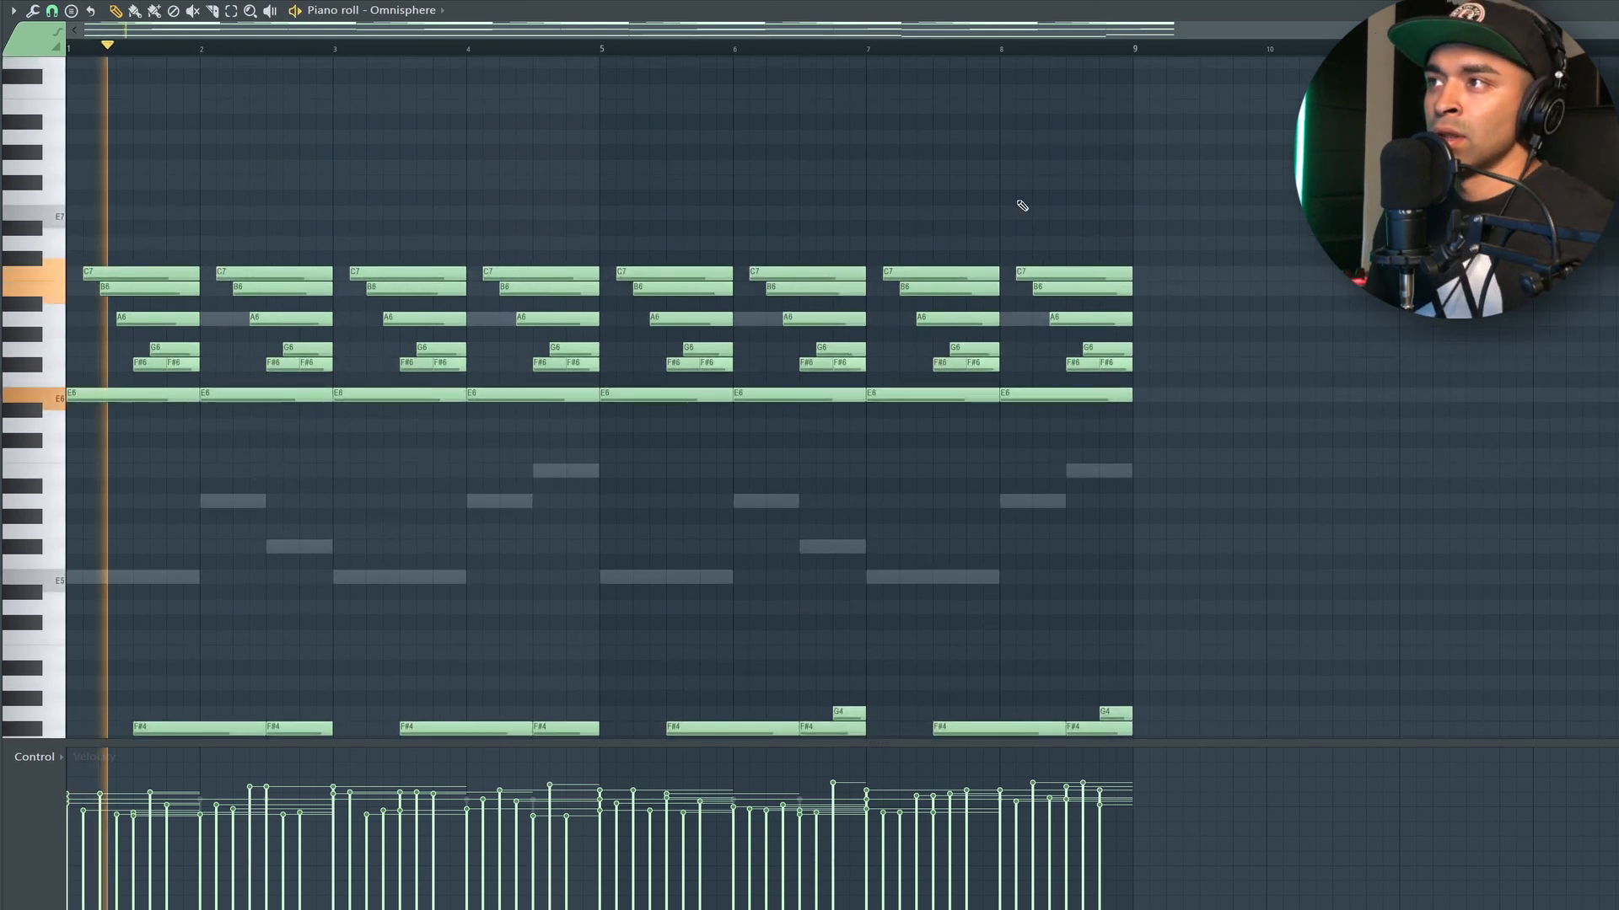
click(871, 50)
key(space)
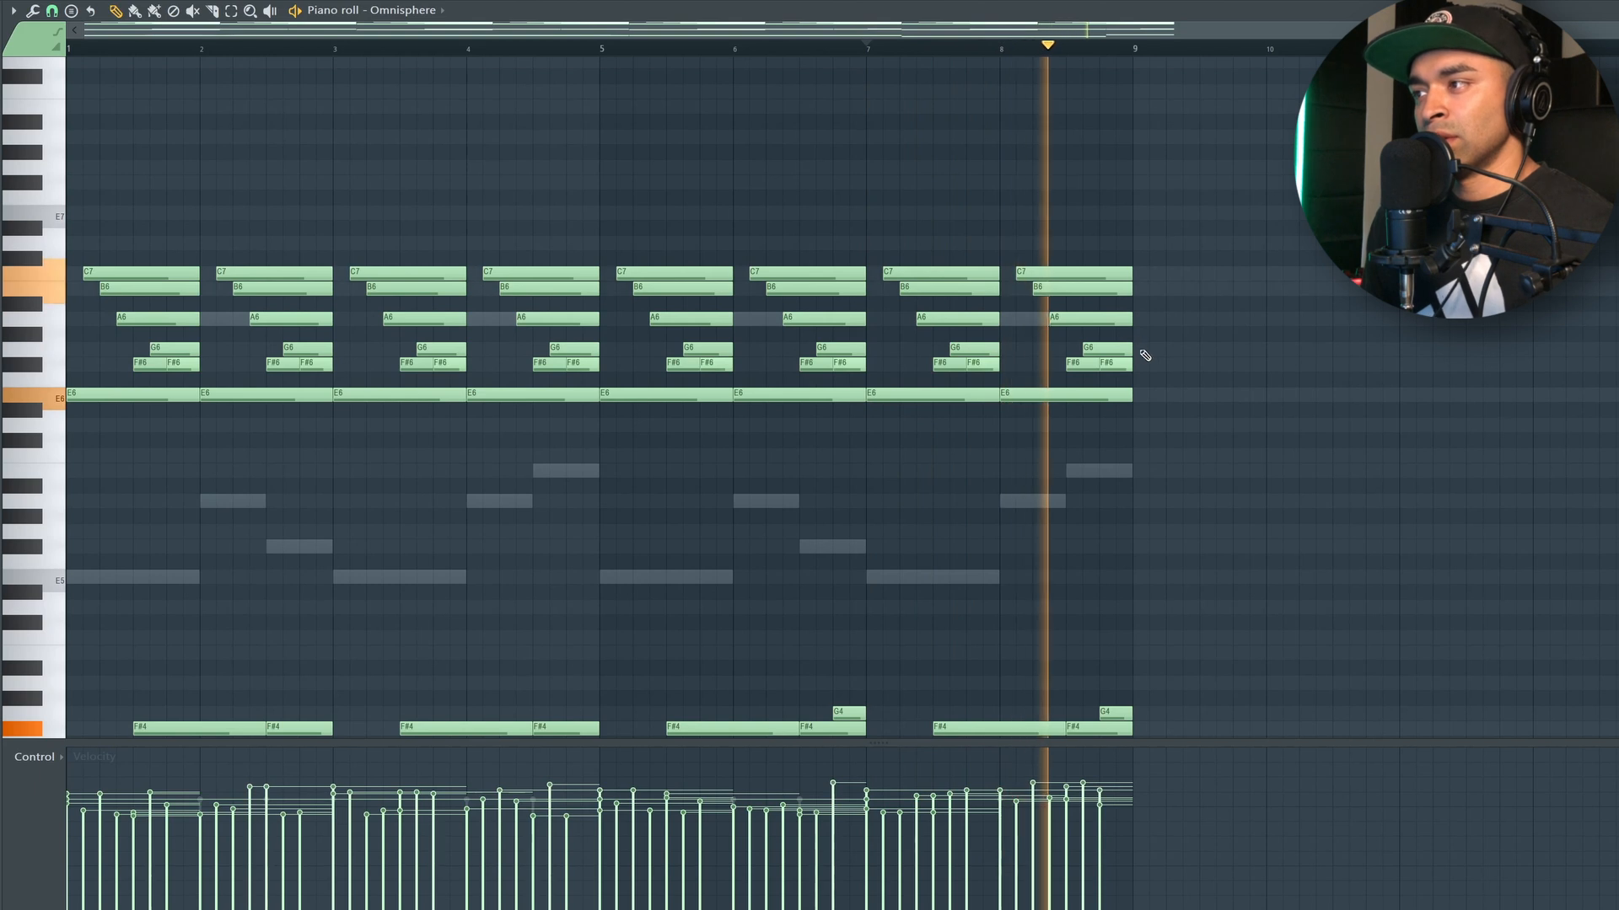
key(space)
key(space)
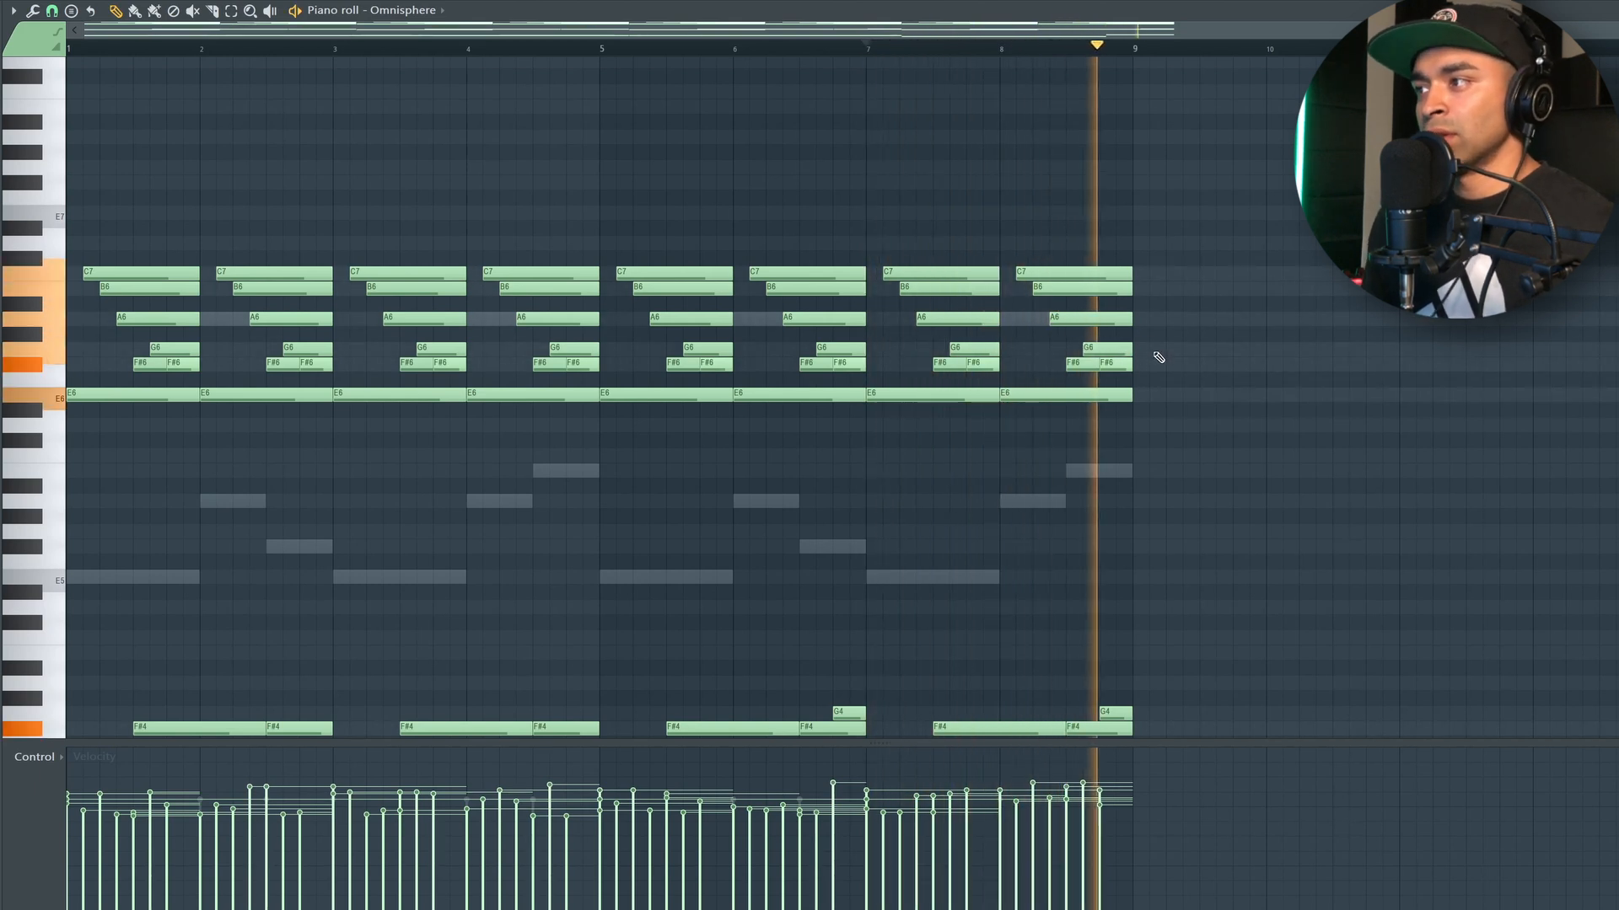
key(space)
click(997, 49)
key(space)
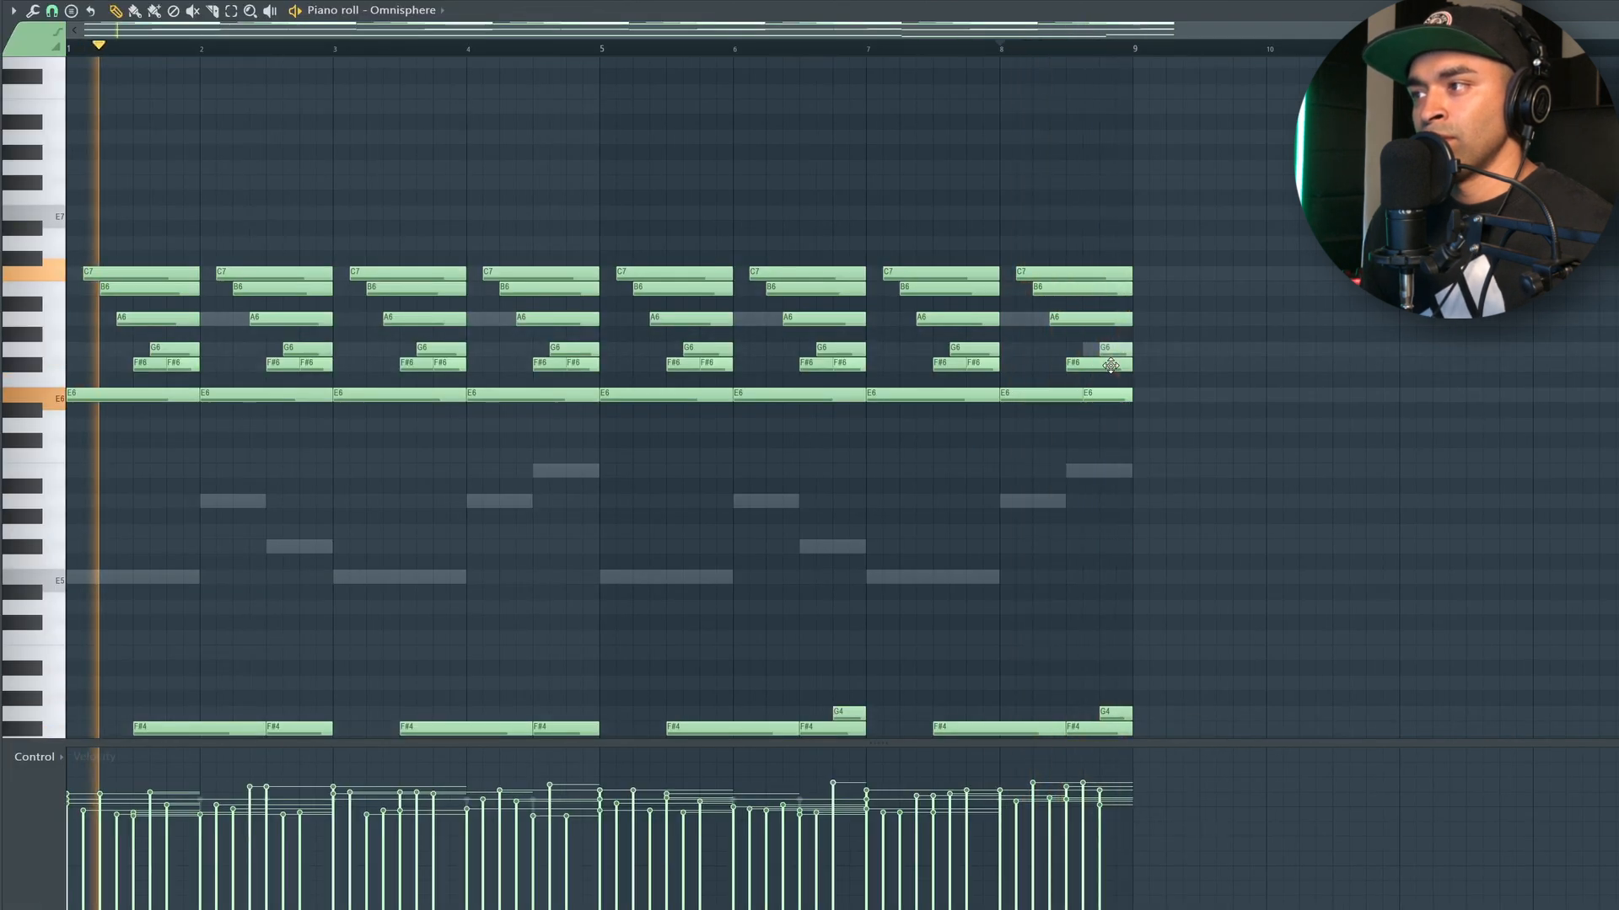
key(space)
key(space)
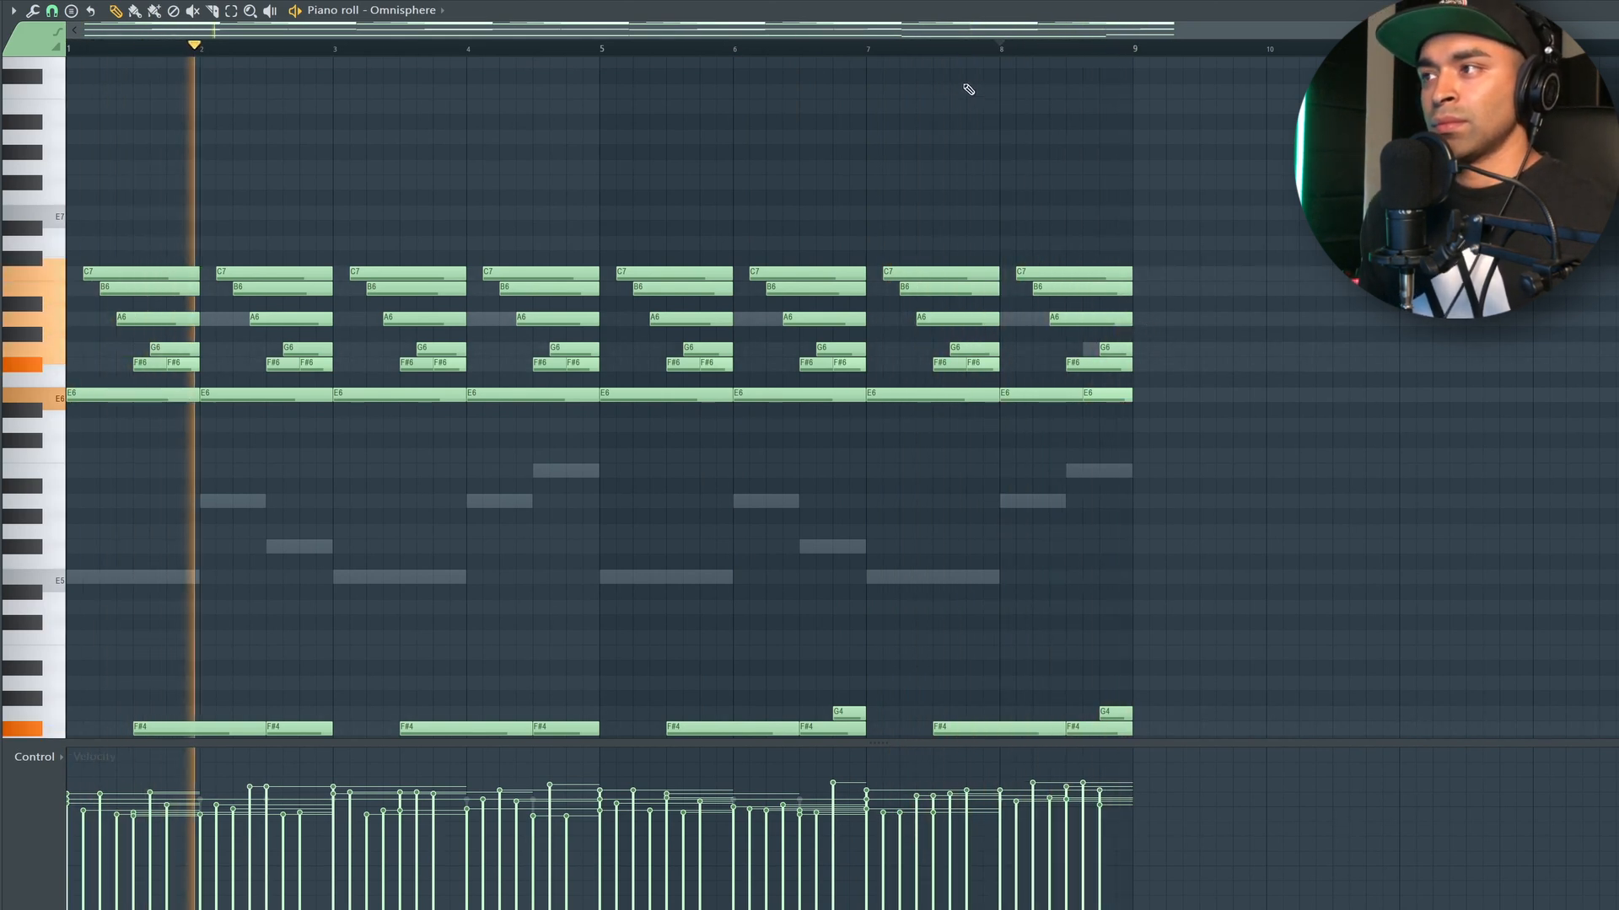
click(971, 51)
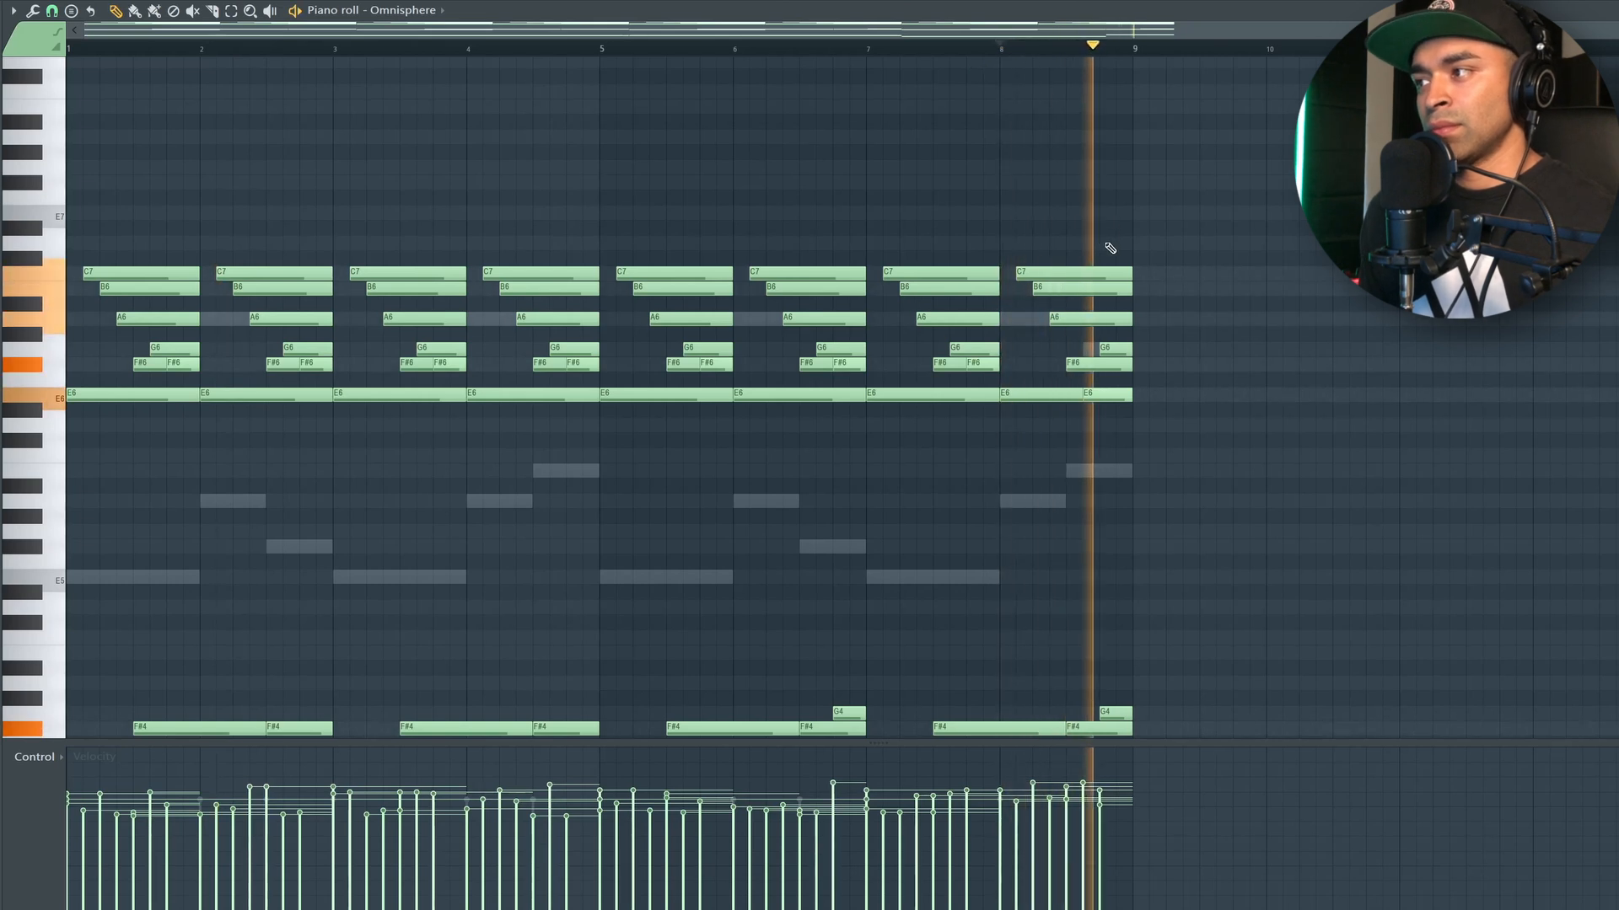
- Lower the last G6 note of bar 8 to F#6 in the Omnisphere melody and play the result back
drag(1118, 363, 1119, 369)
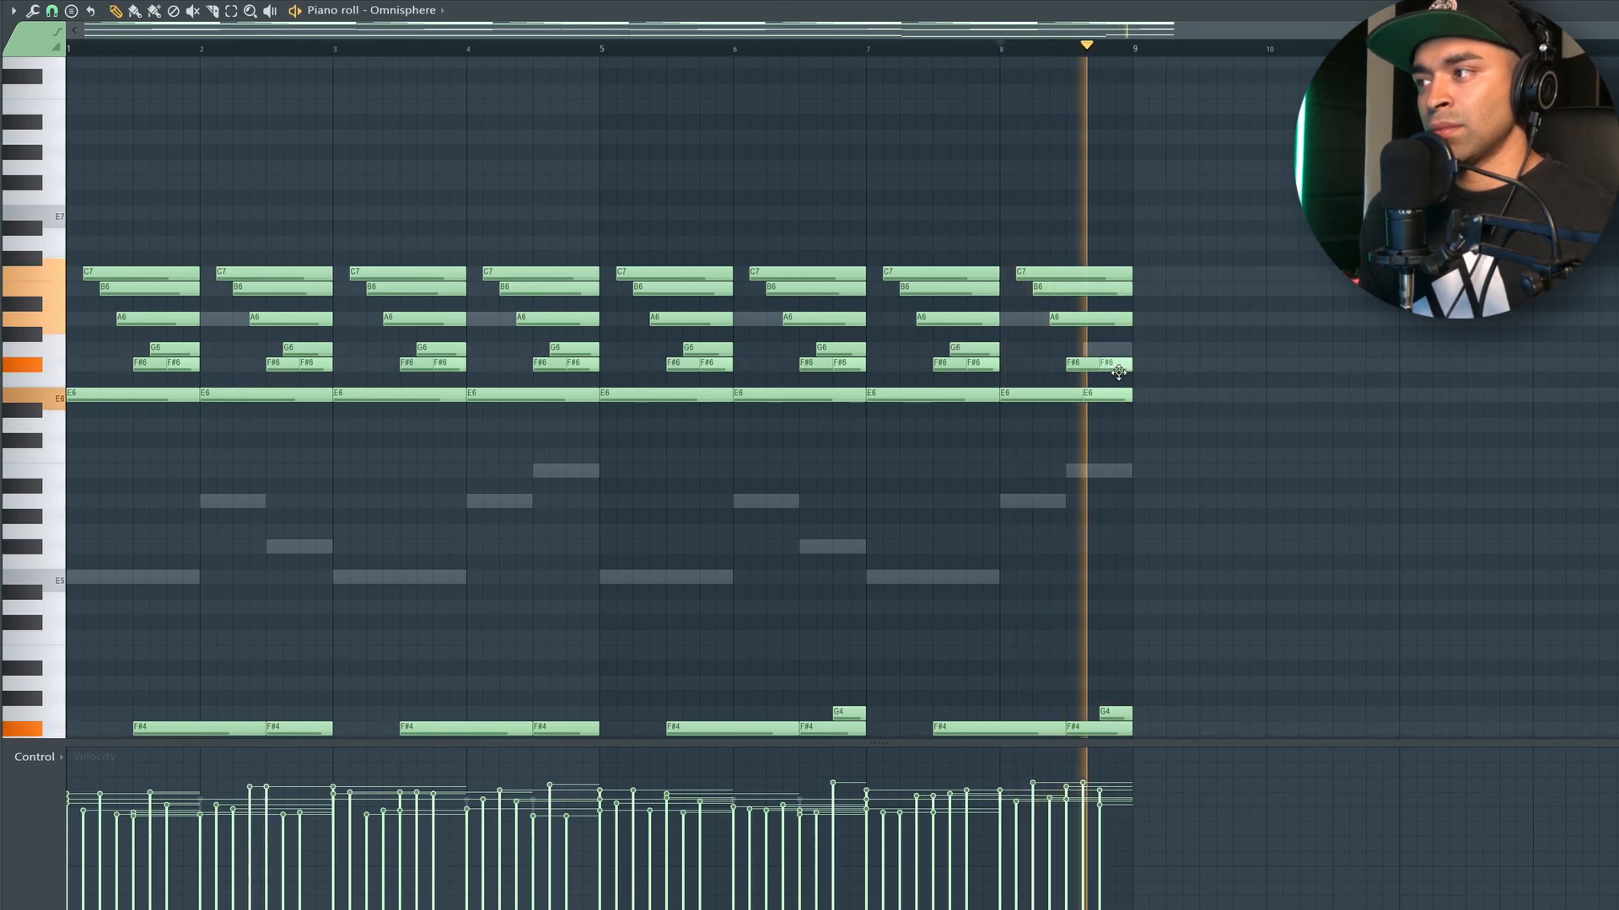
key(space)
key(space)
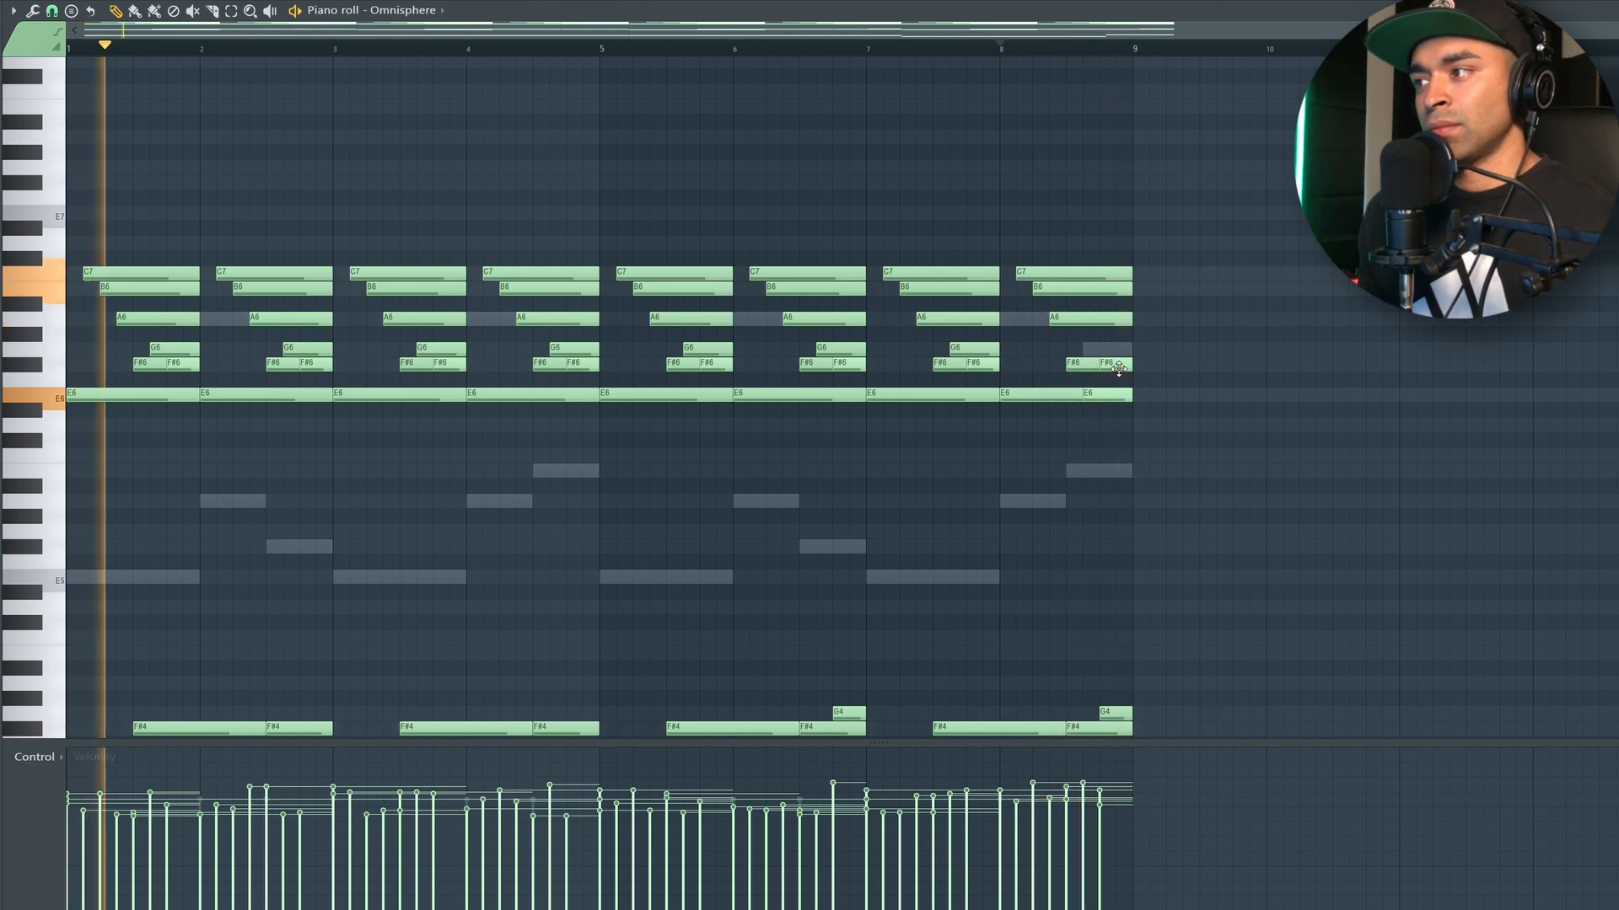
key(space)
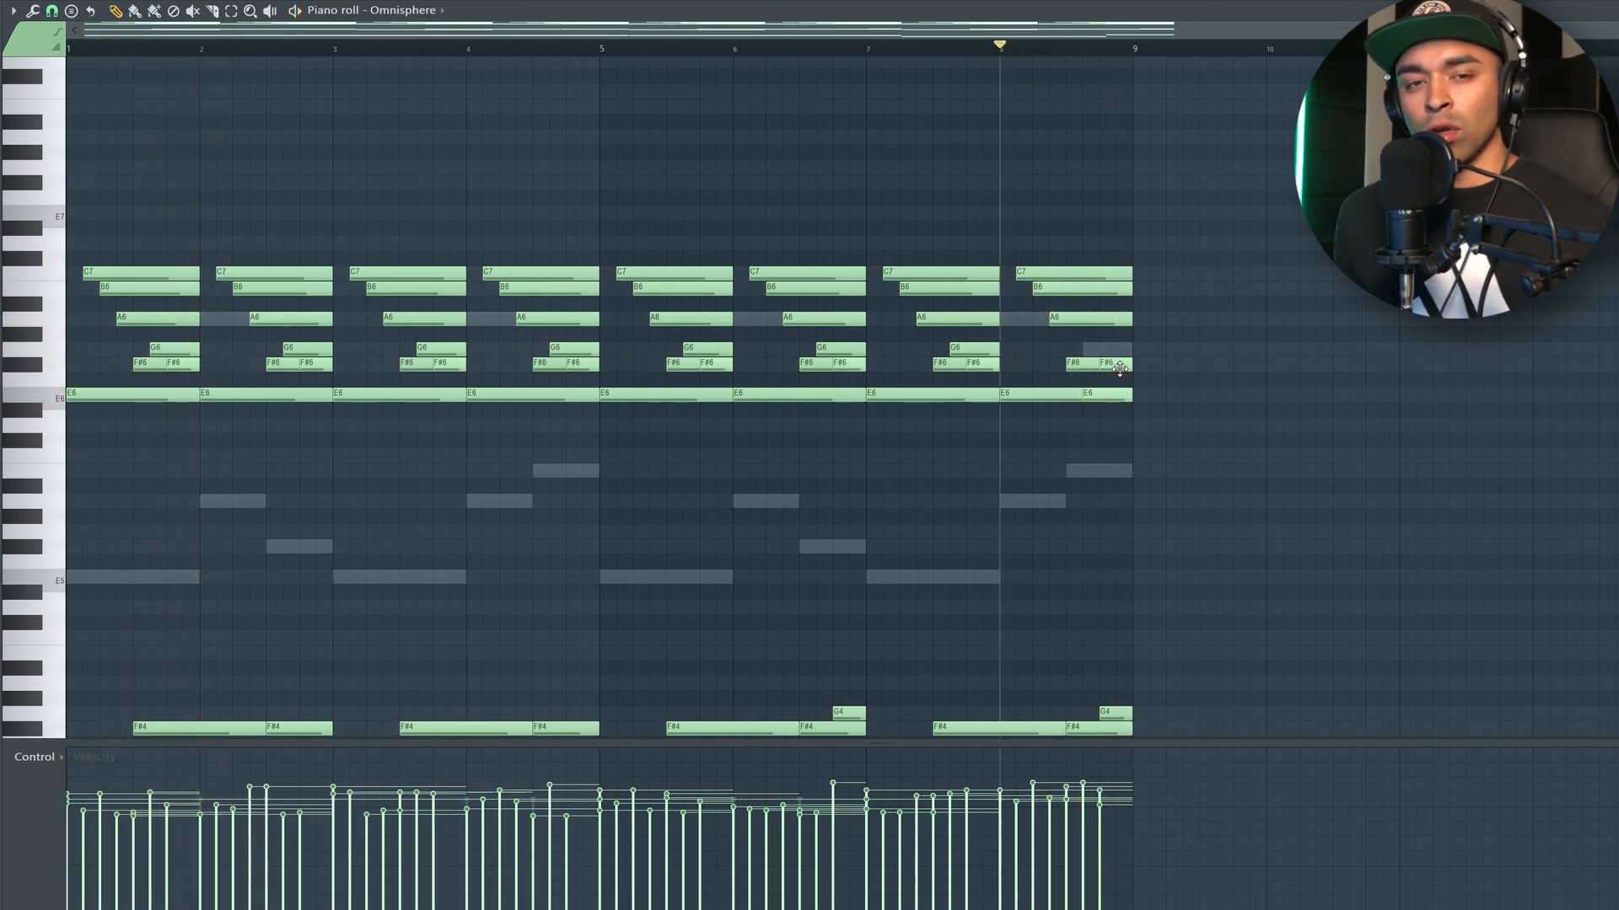
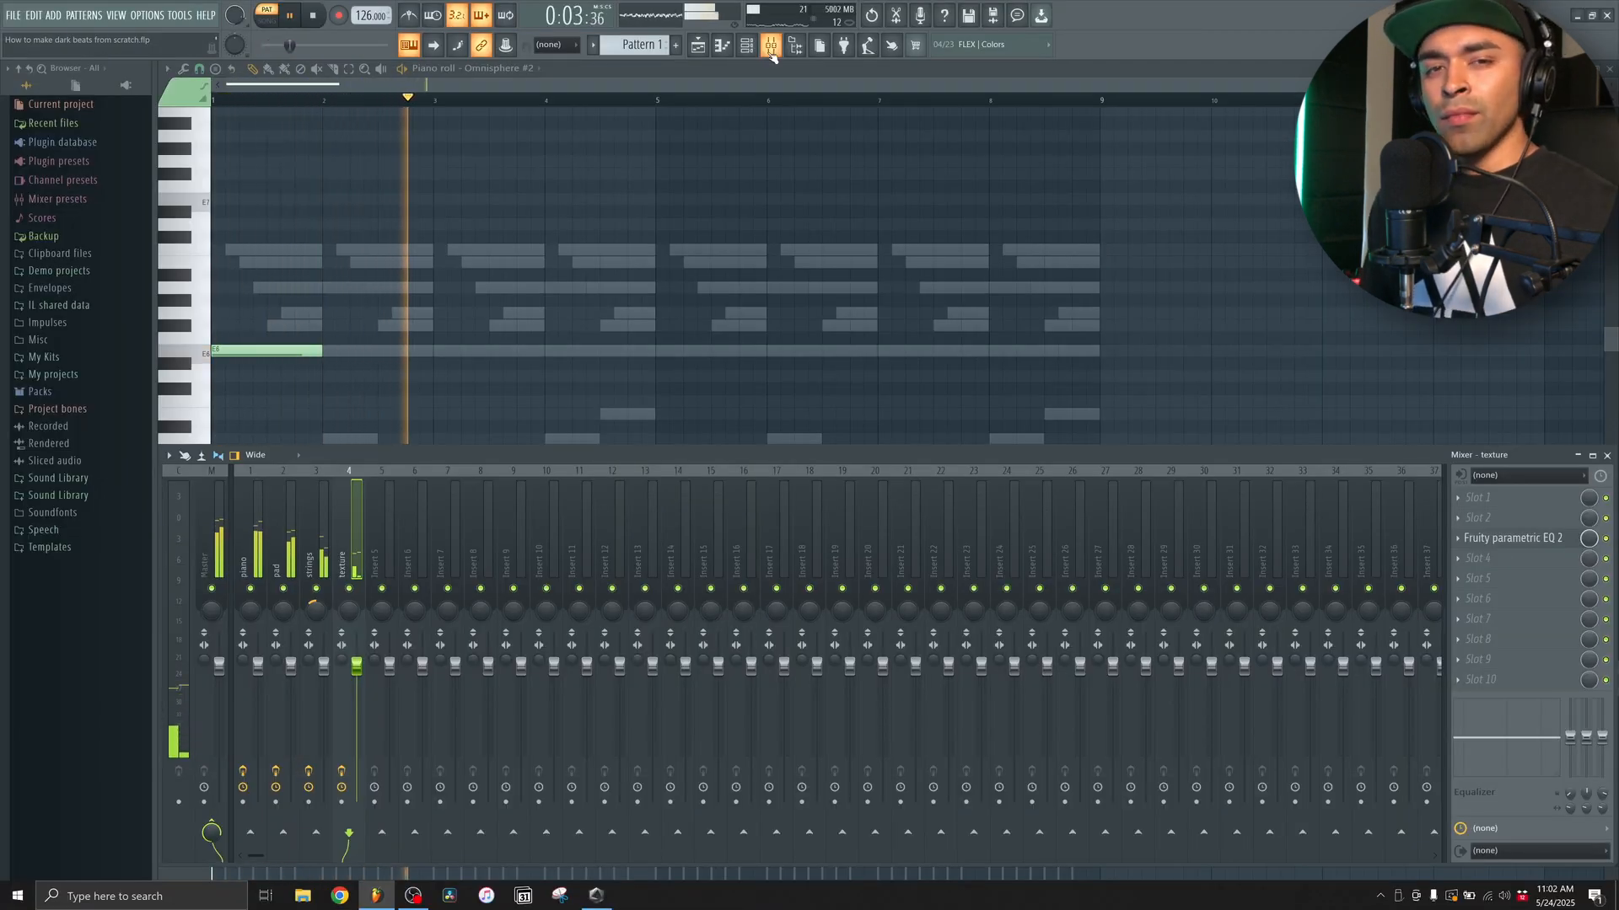
- Stop playback and add the [Sub Bass] Eternal C sample as a new channel below texture
key(space)
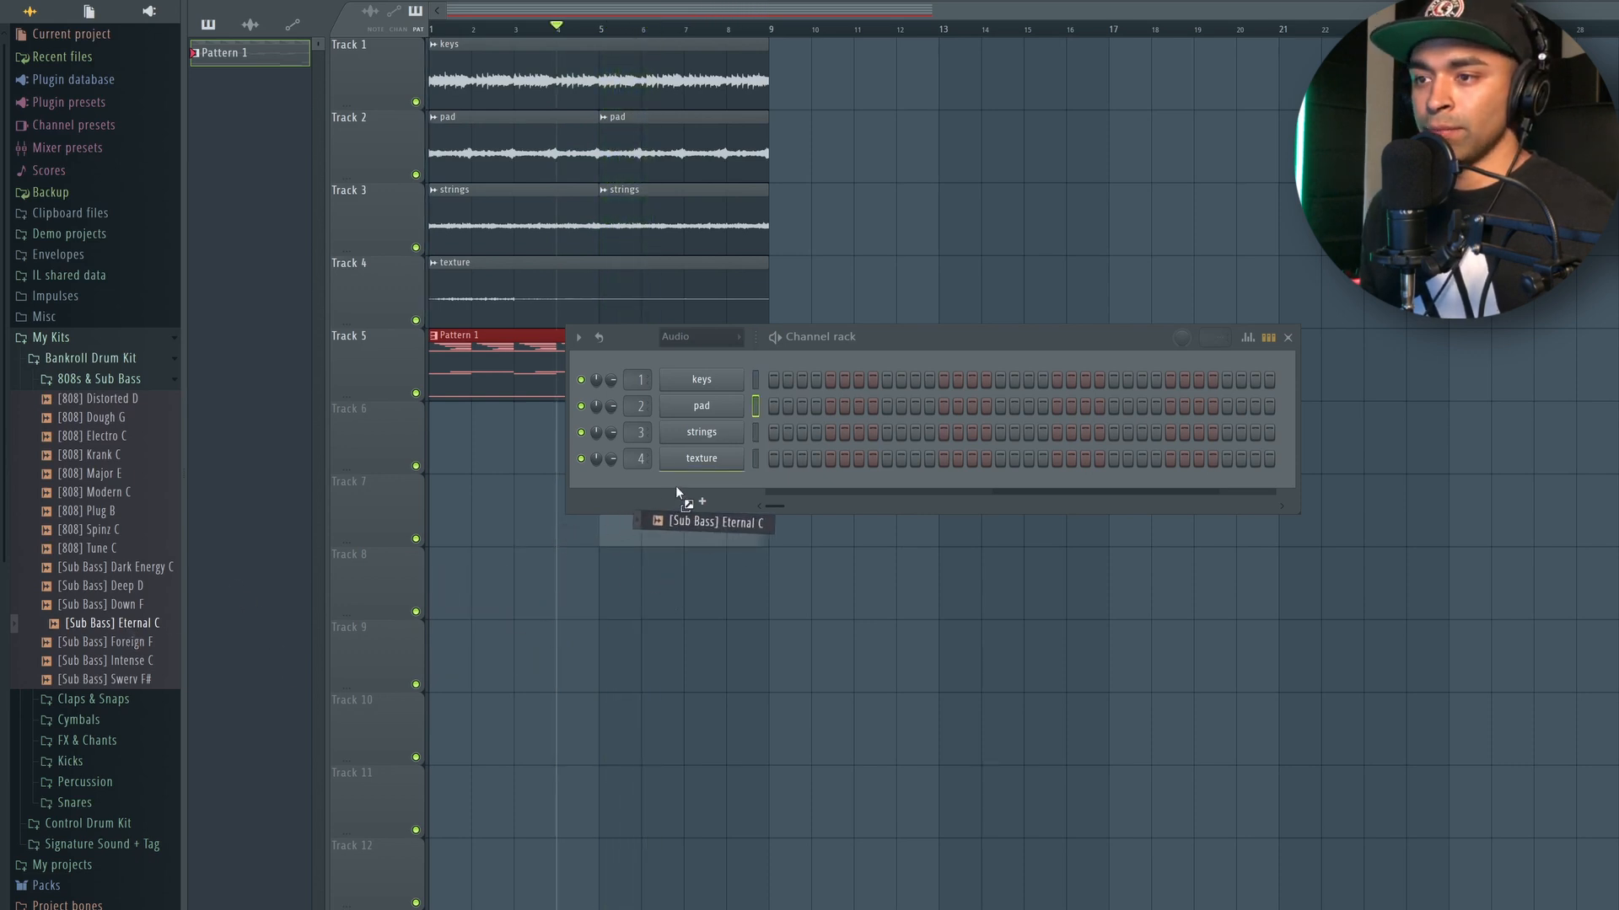
drag(675, 486, 676, 487)
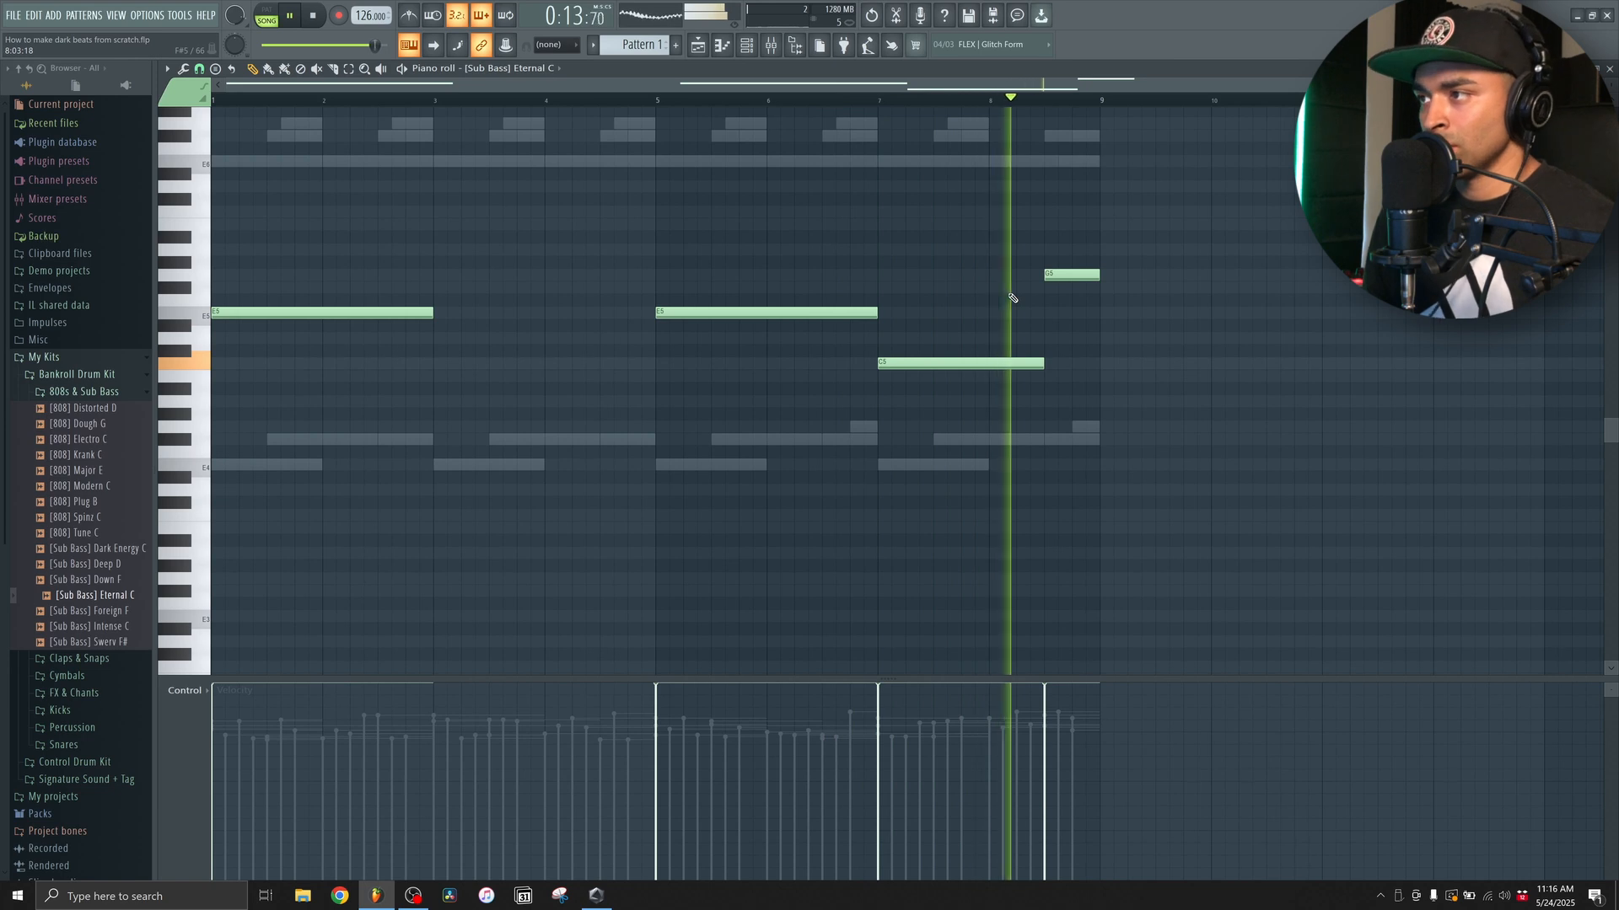
- Add the [HH] Stizz hi-hat sample as a new channel below the sub bass and fill each 2 steps
click(742, 49)
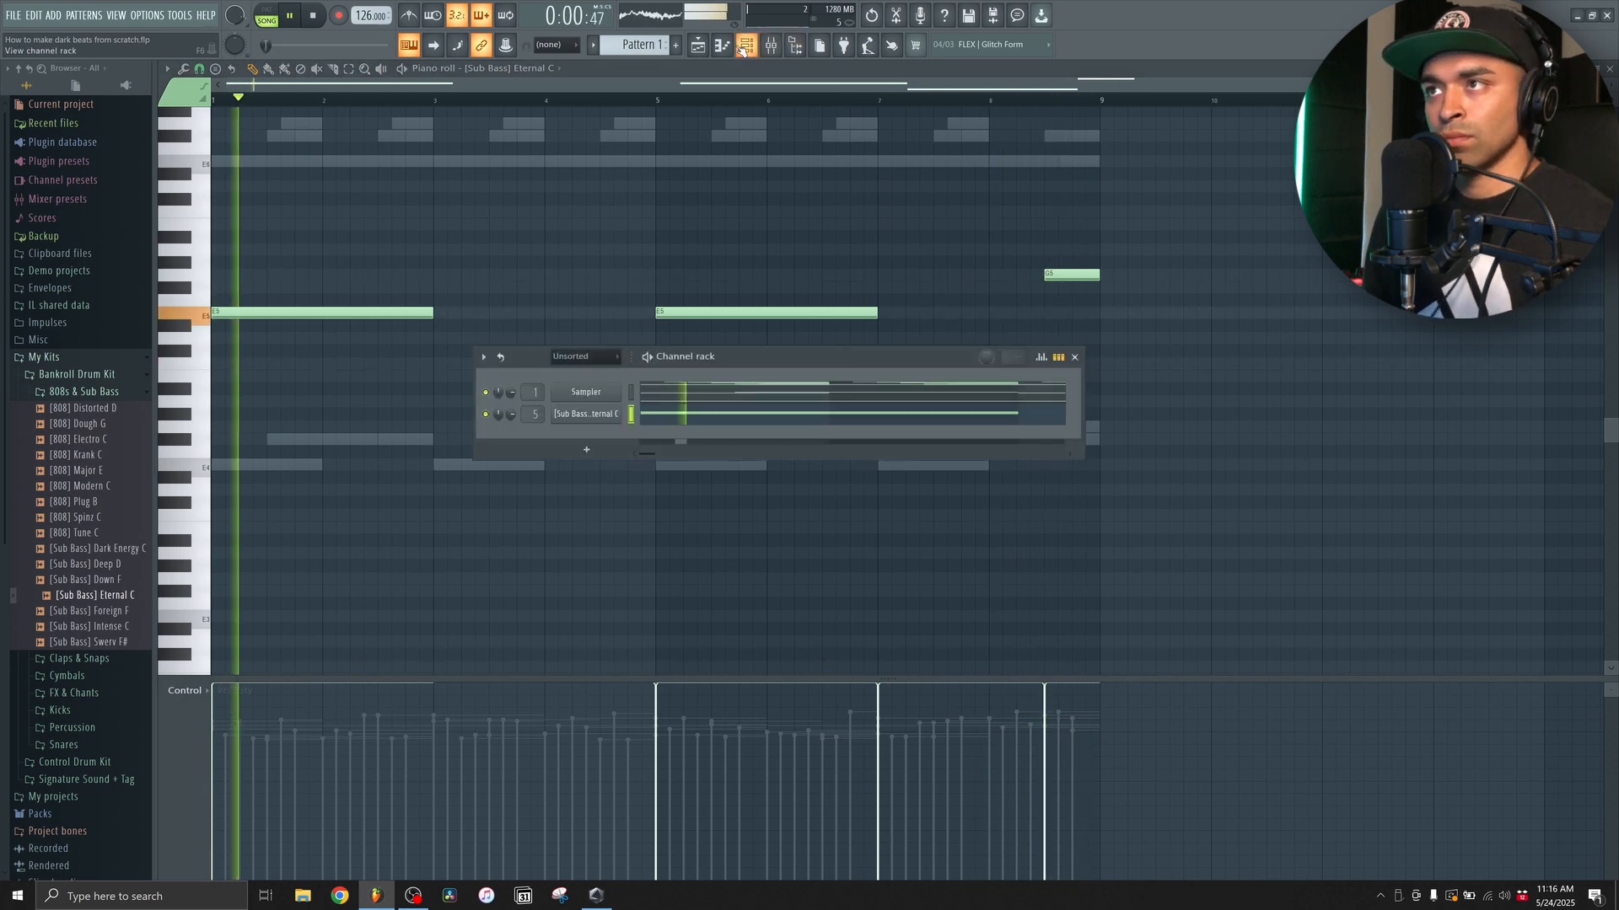
click(723, 49)
click(722, 49)
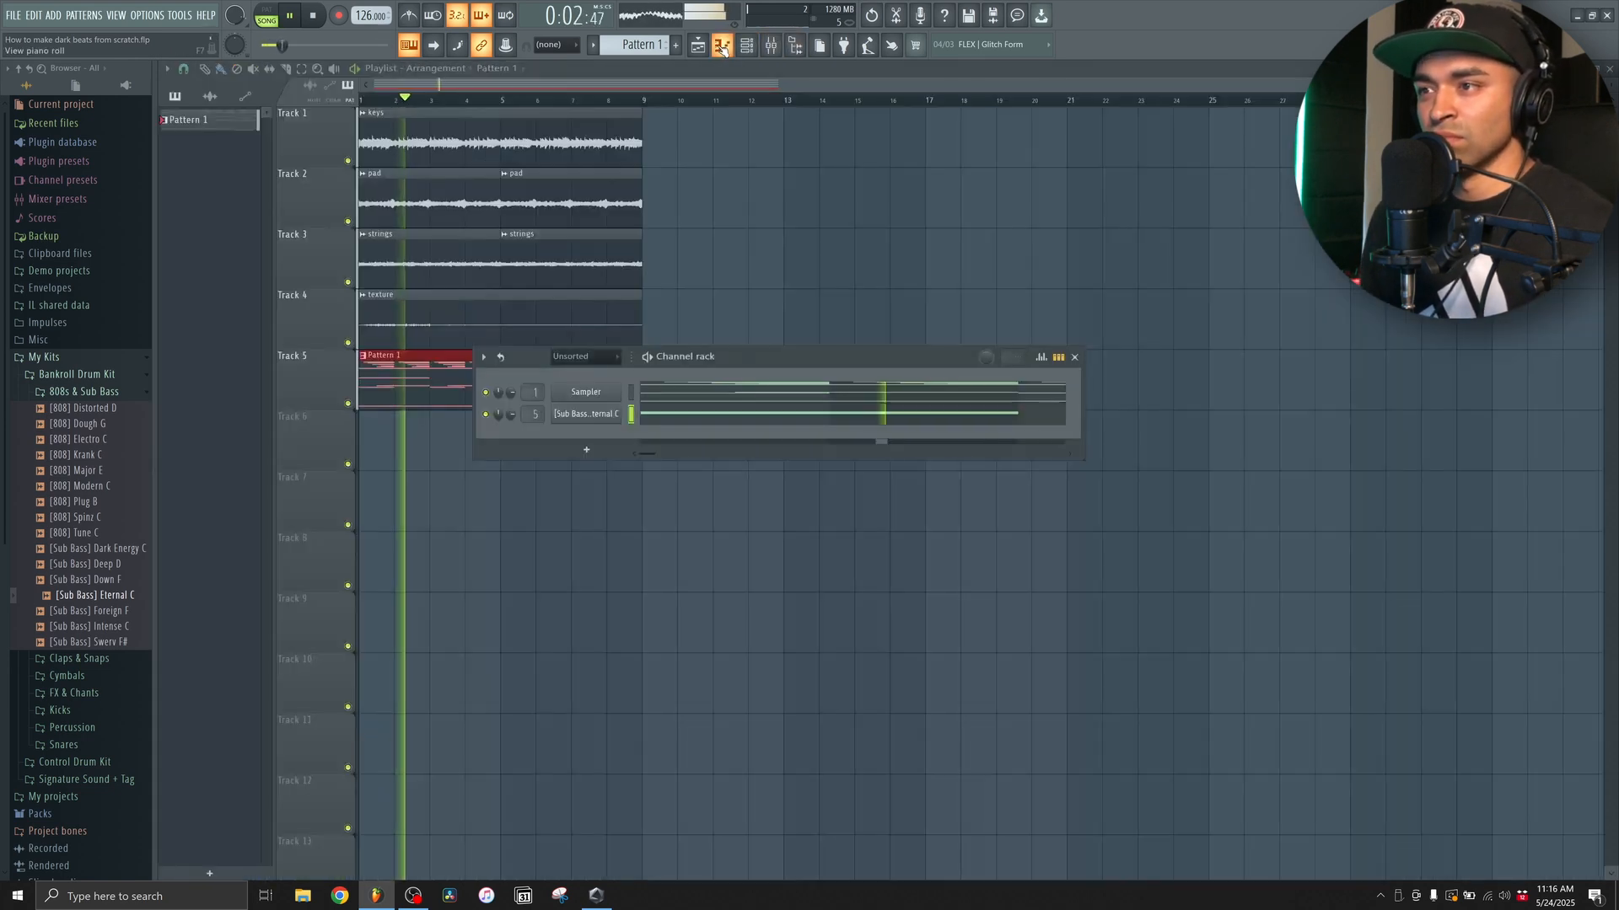
click(771, 47)
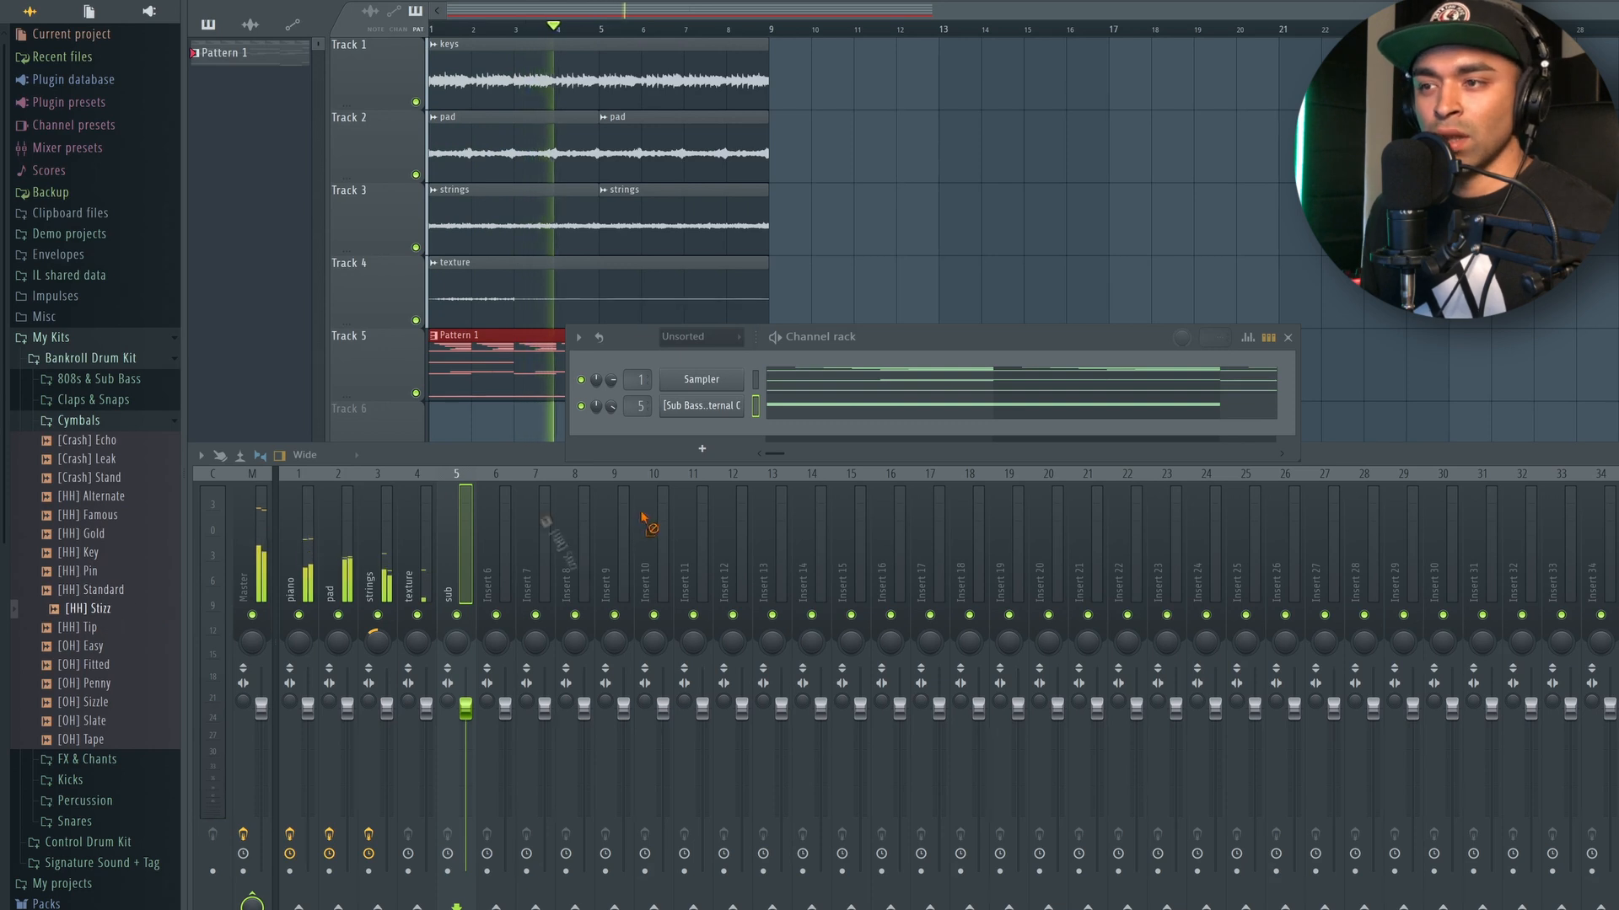
drag(708, 438, 716, 433)
right_click(721, 434)
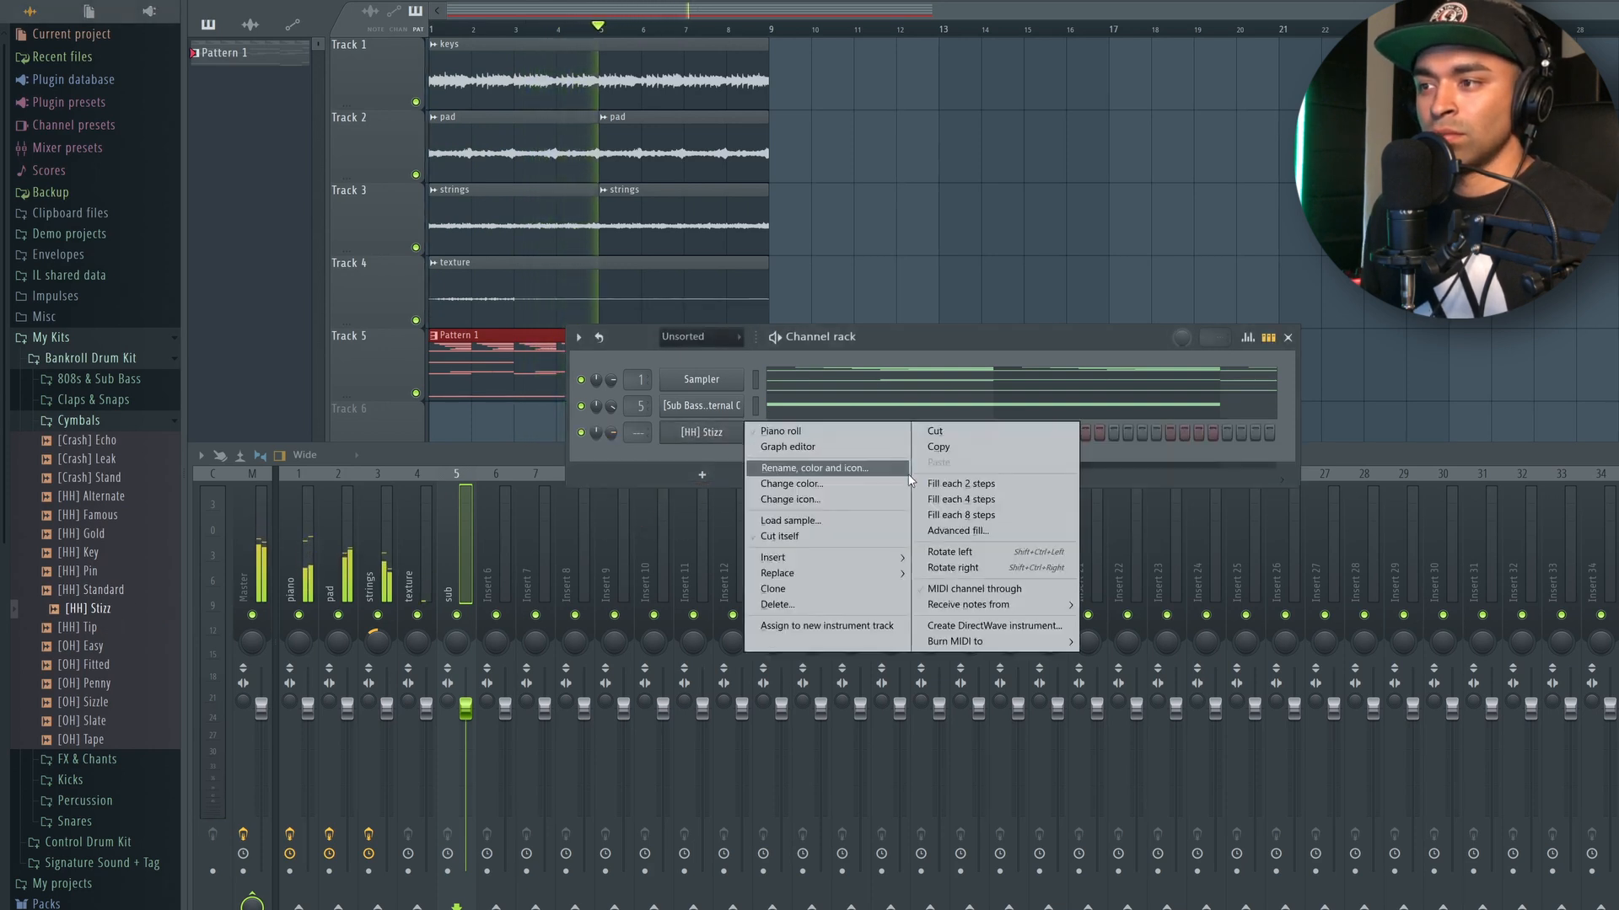
click(931, 478)
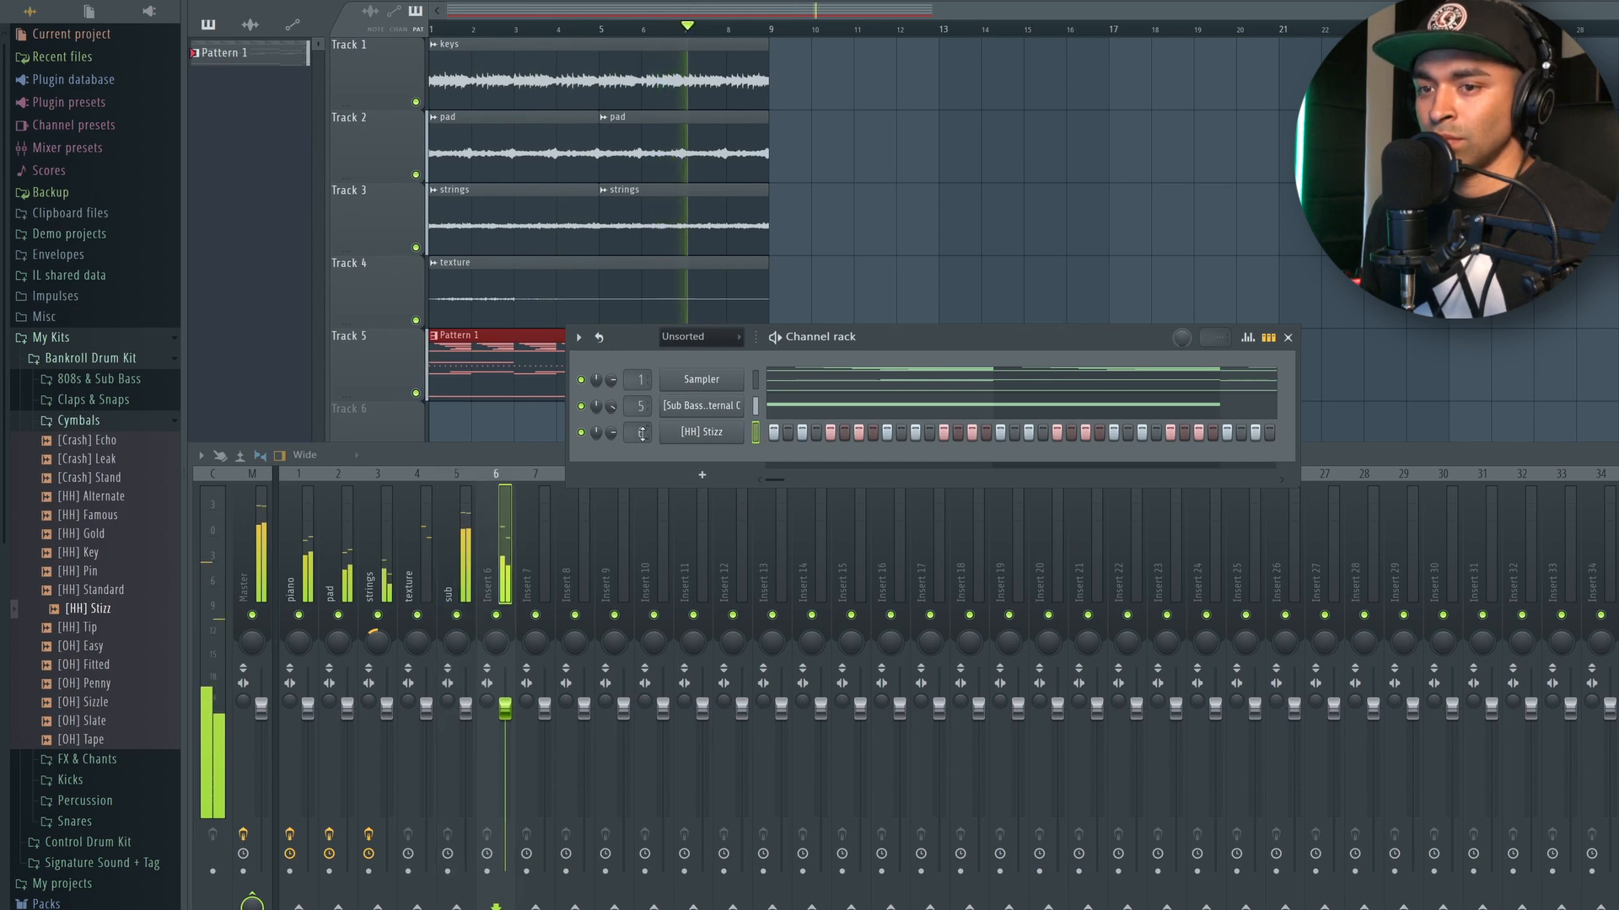
- Add the [Snare] Stepper sample from the Bankroll Drum Kit as a channel below the hi-hat
click(144, 424)
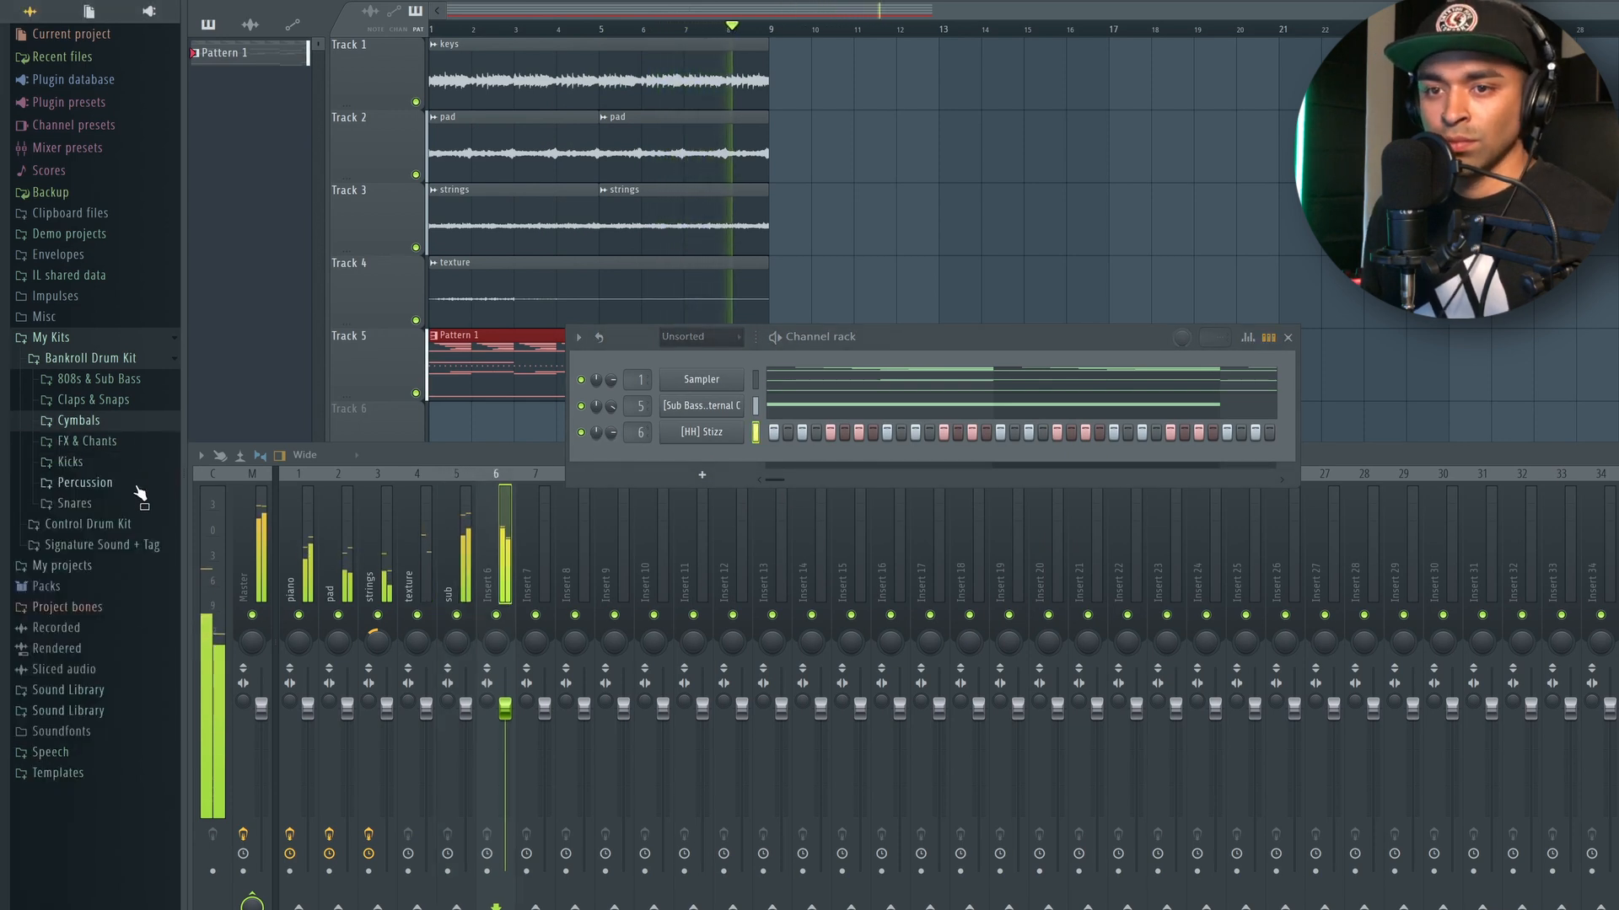
click(126, 504)
drag(122, 554, 700, 452)
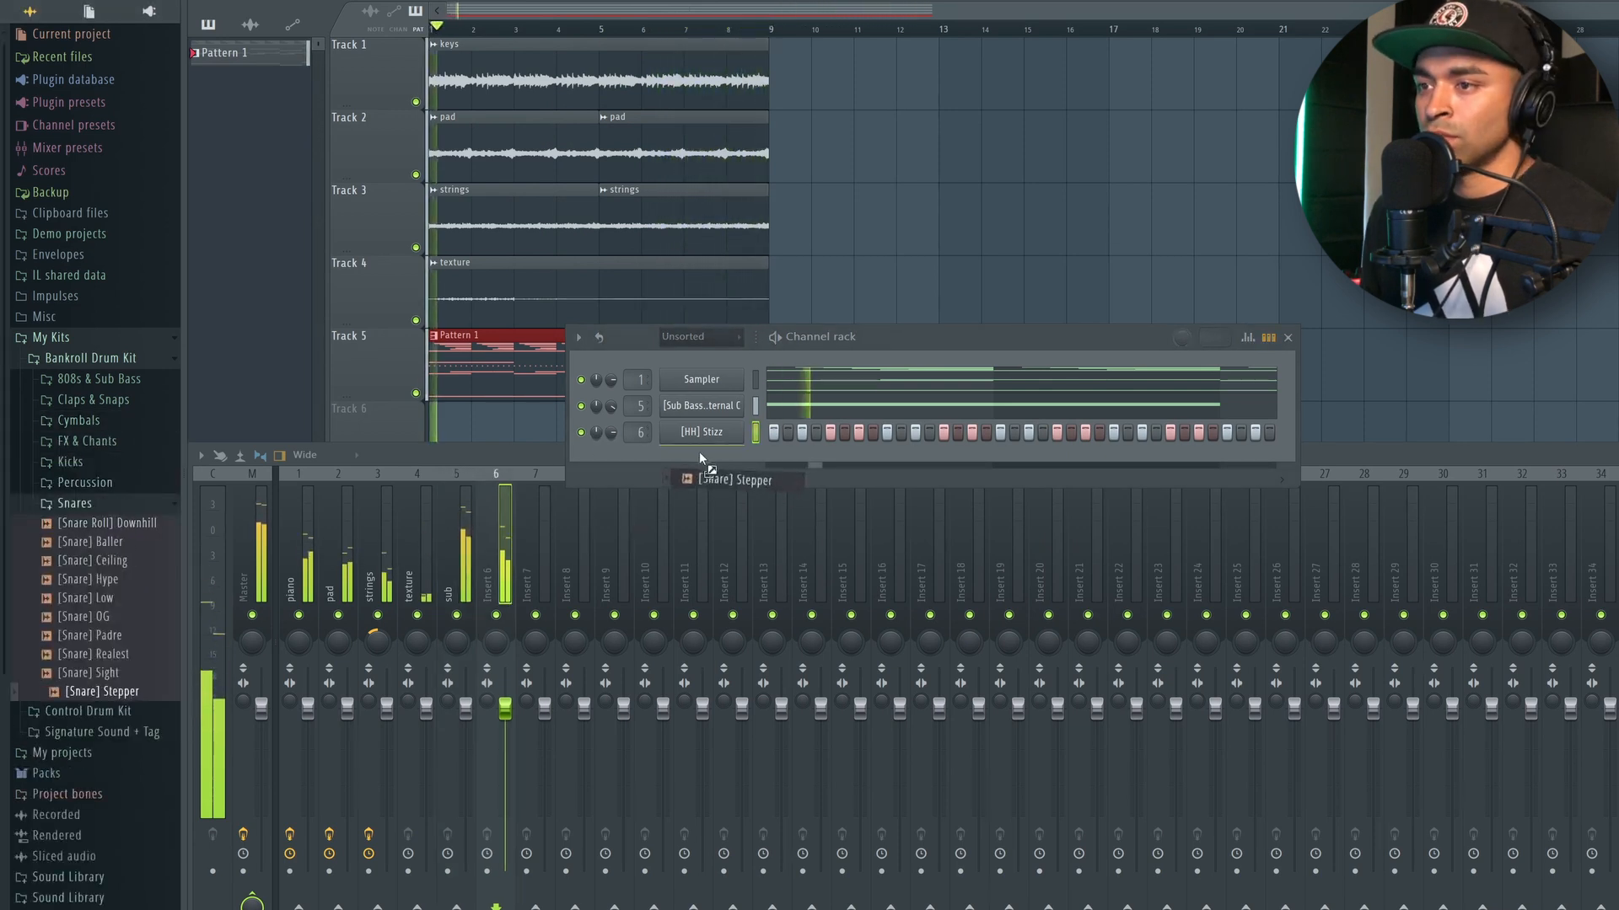
right_click(736, 459)
click(720, 477)
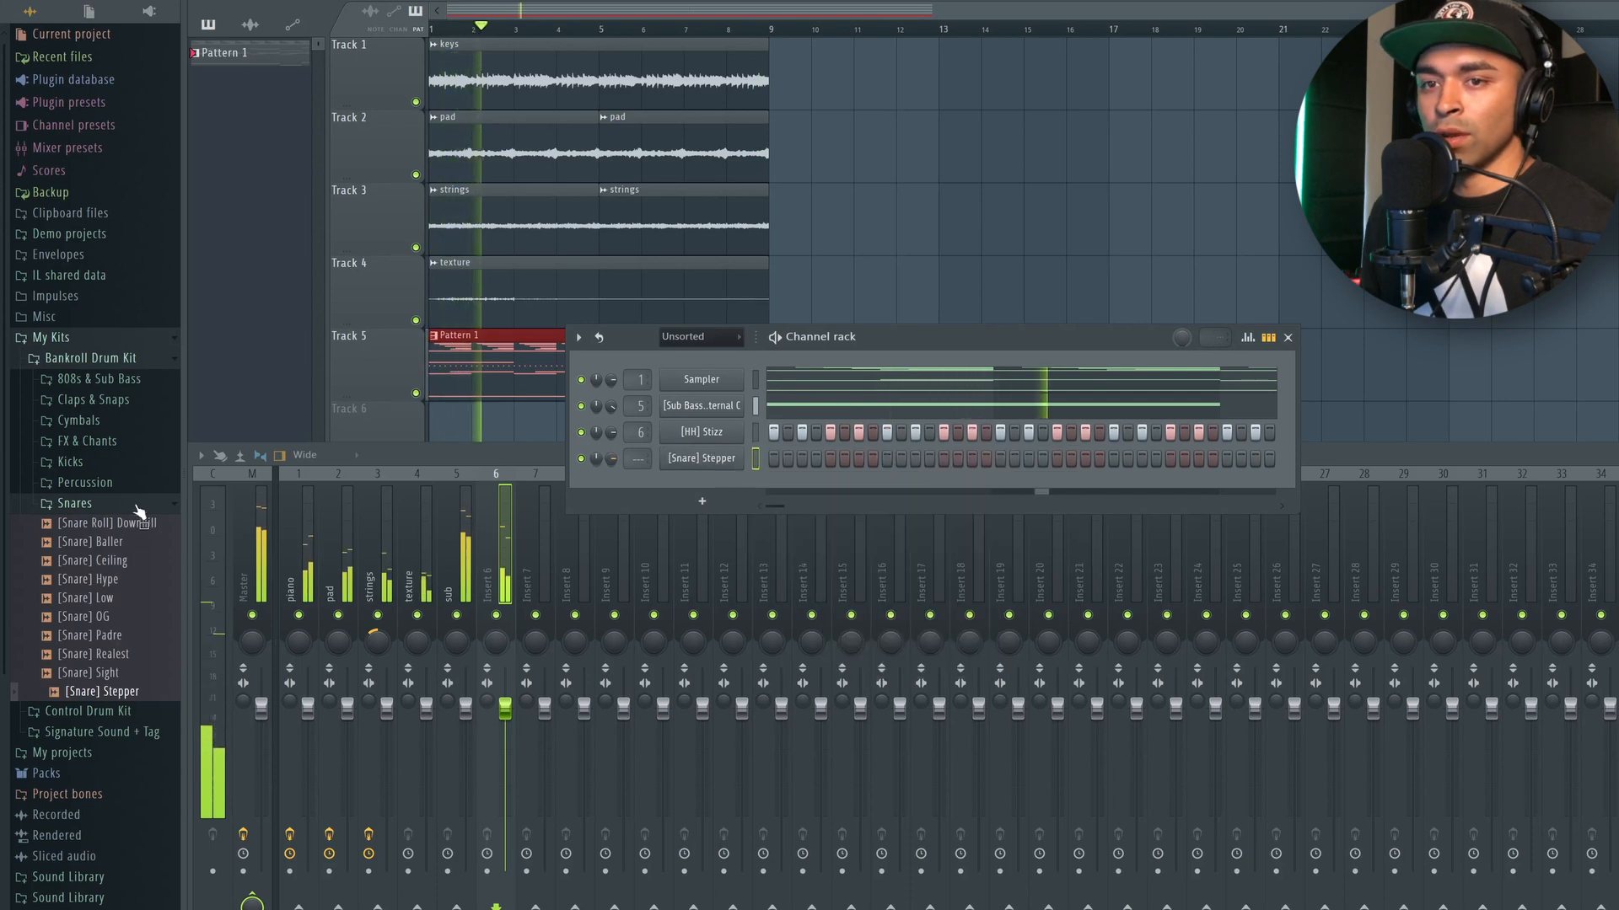
- Load the Clap MIDI pattern onto the [Snare] Stepper channel and raise the level of mixer Insert 7
click(108, 400)
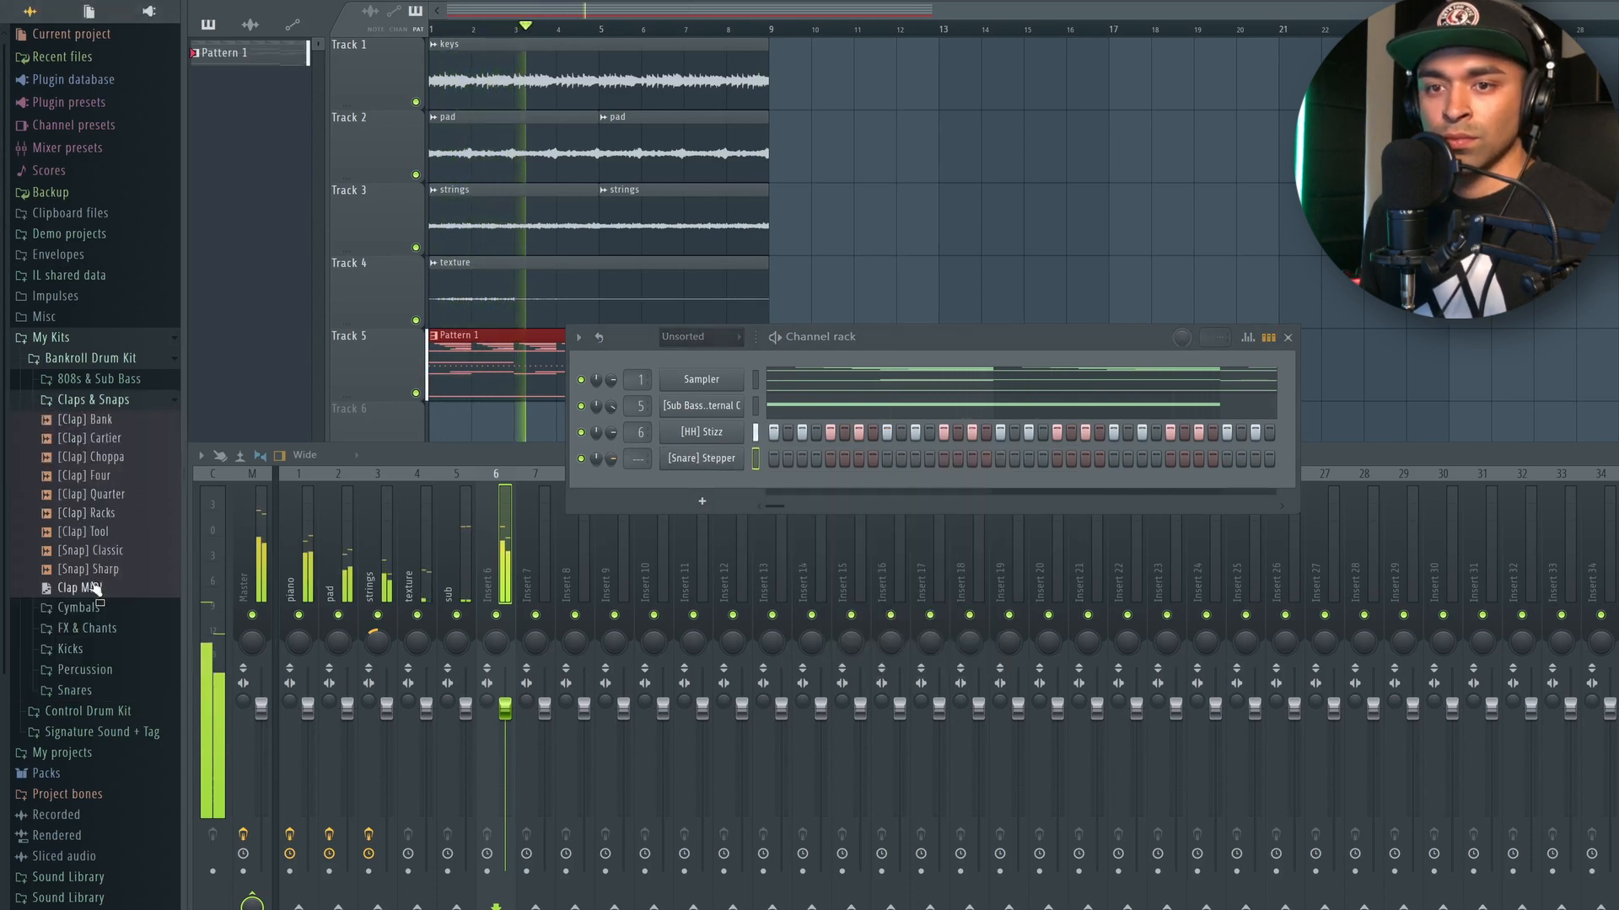
drag(614, 494, 686, 467)
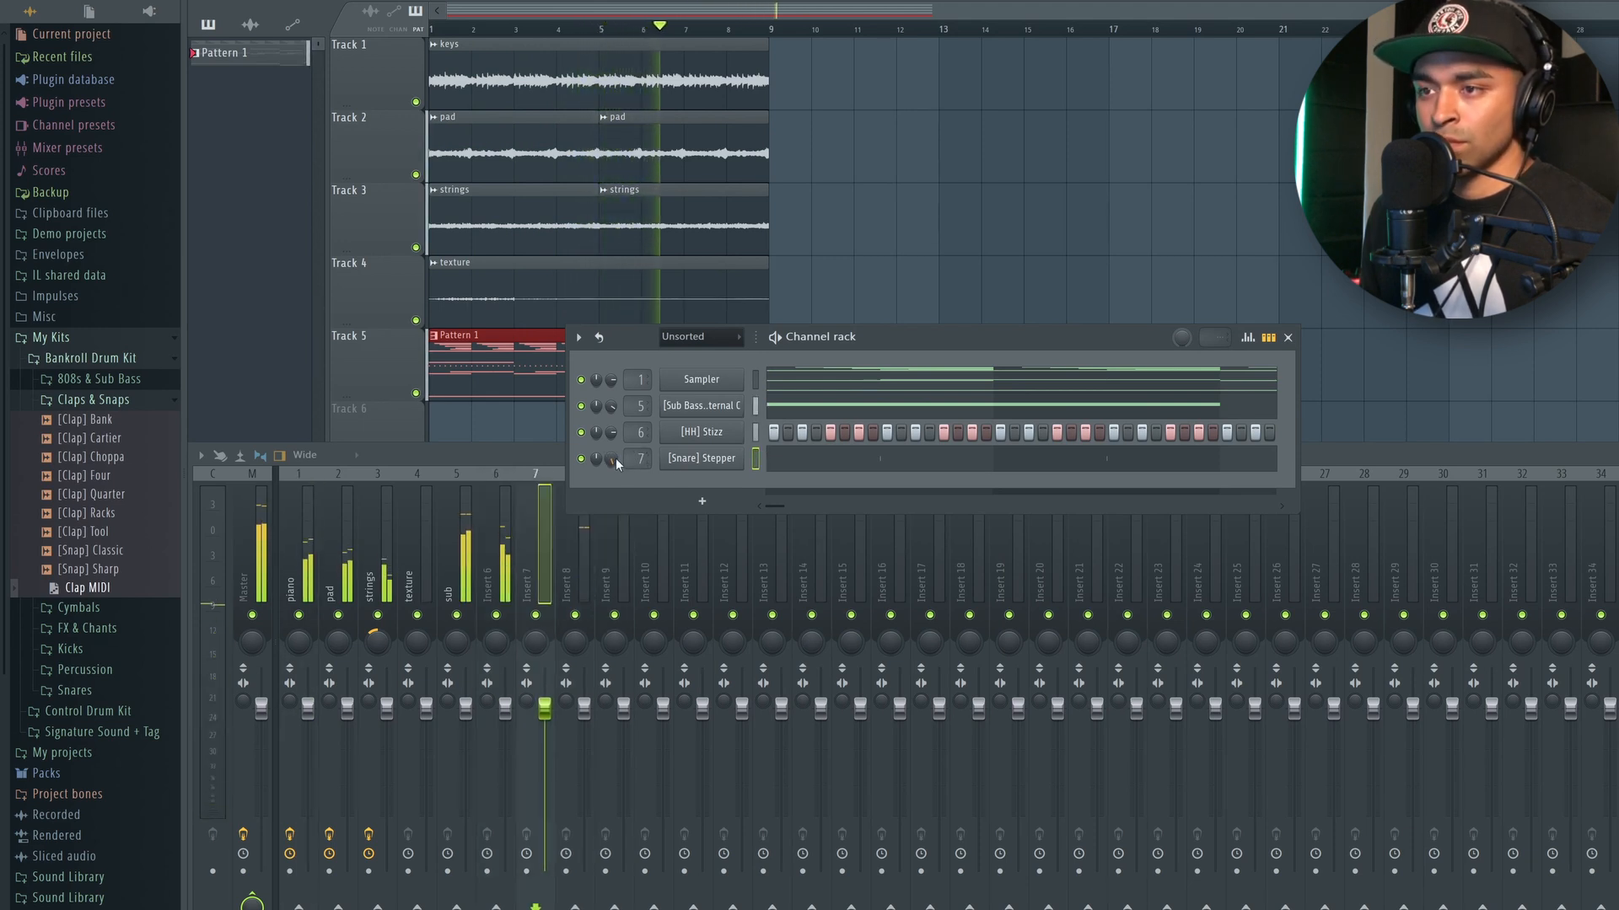
click(110, 403)
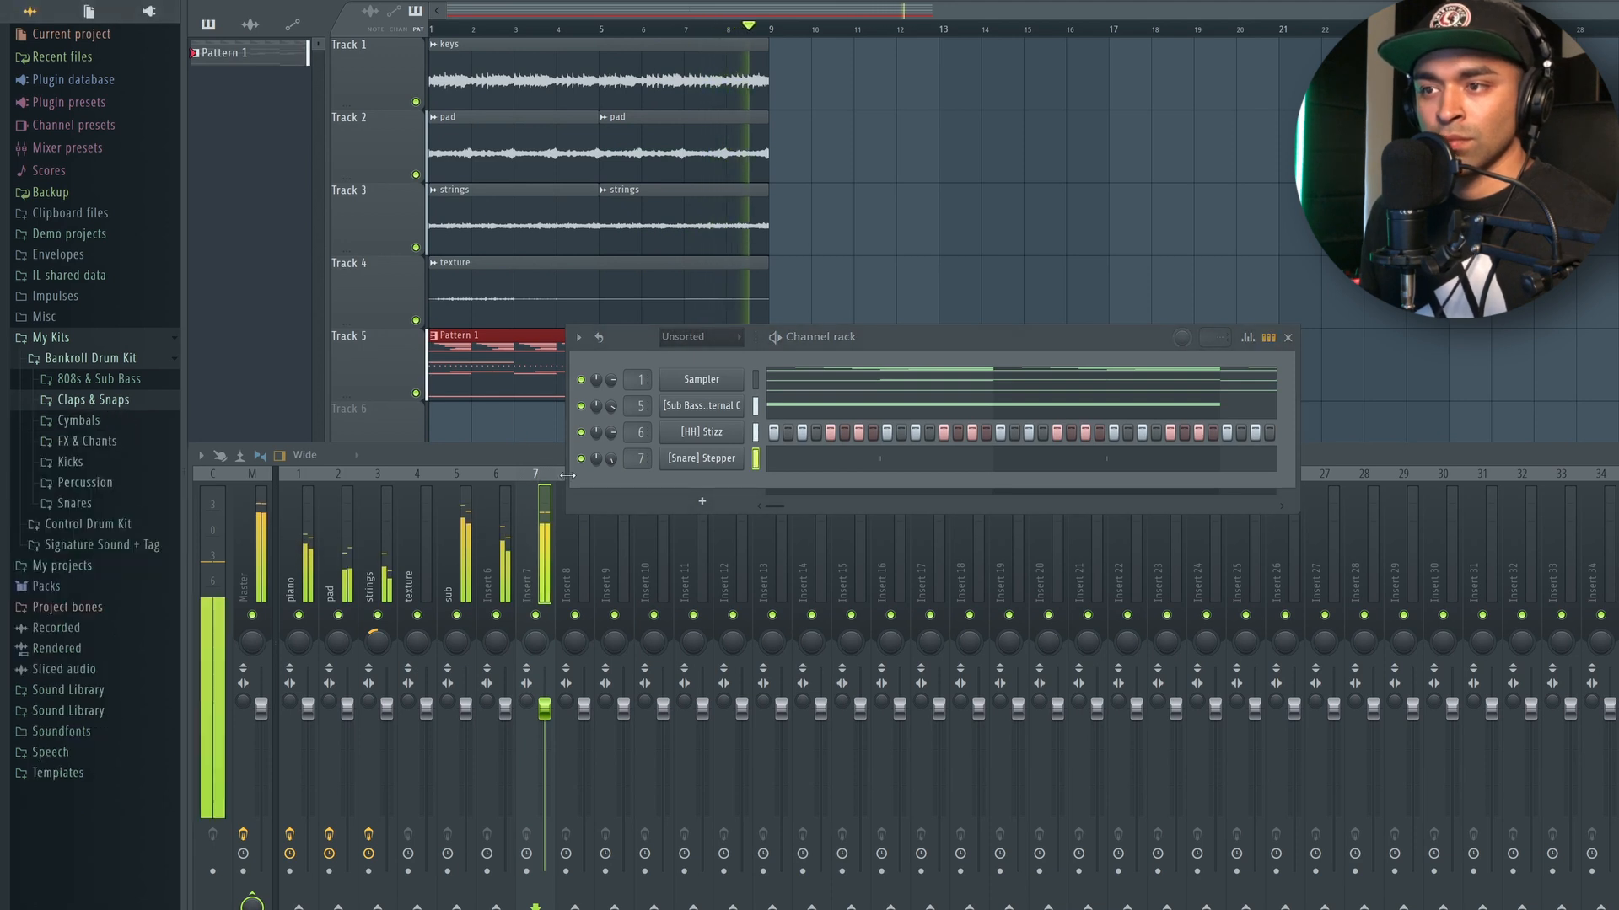
click(537, 715)
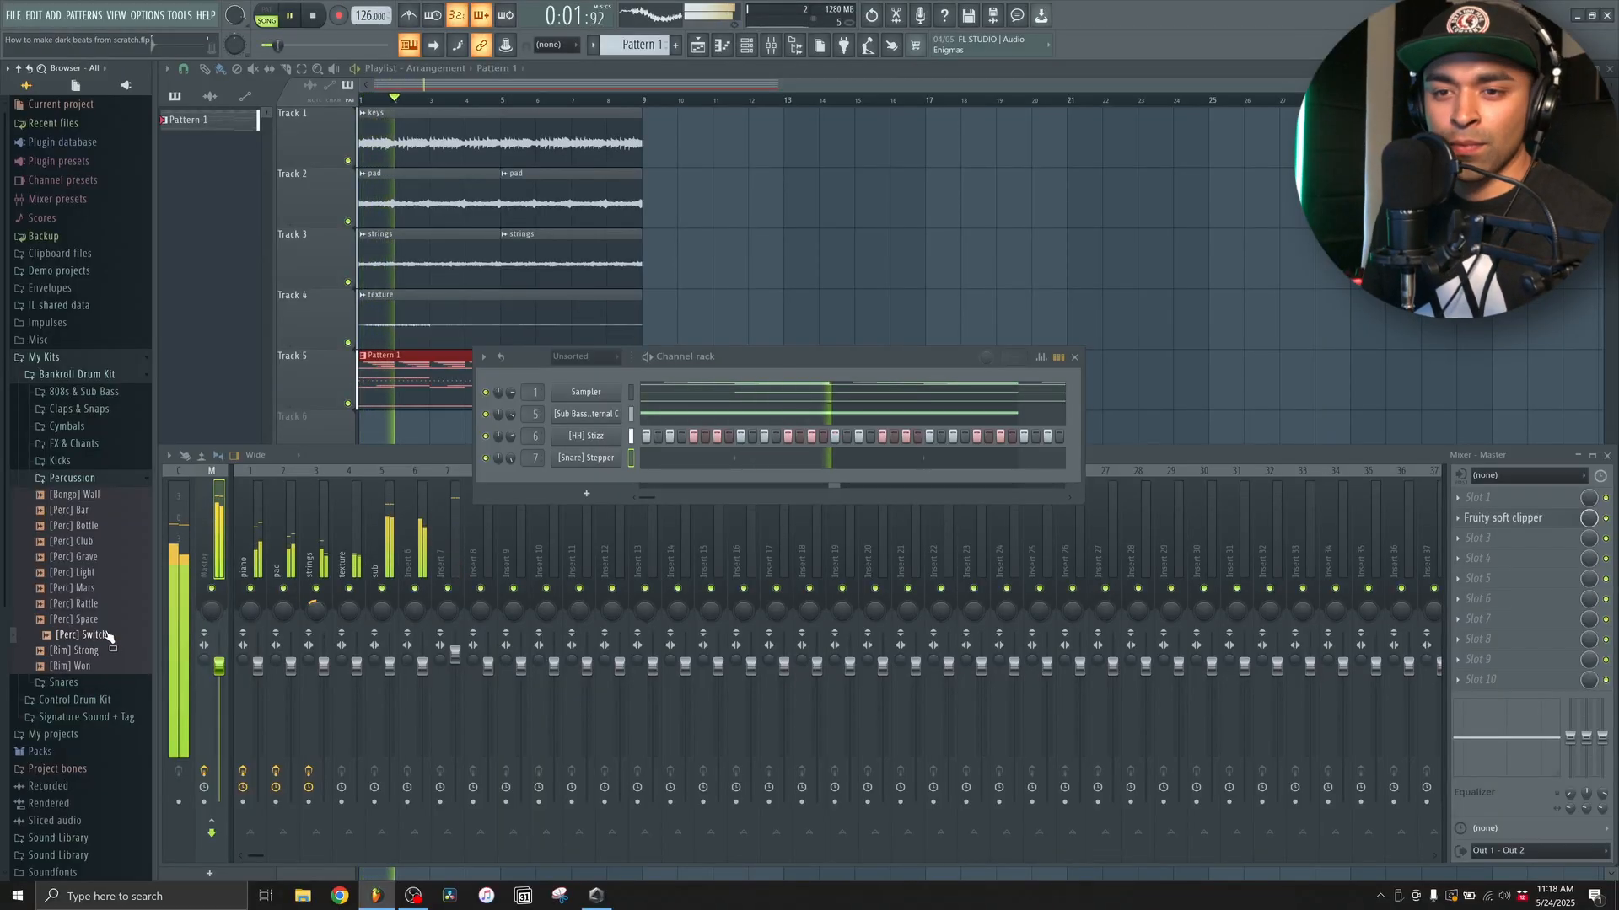
- Add the [Perc] Switch sample as a channel with one C5 hit early in bar 4 and two midway through bar 8
drag(598, 489, 604, 489)
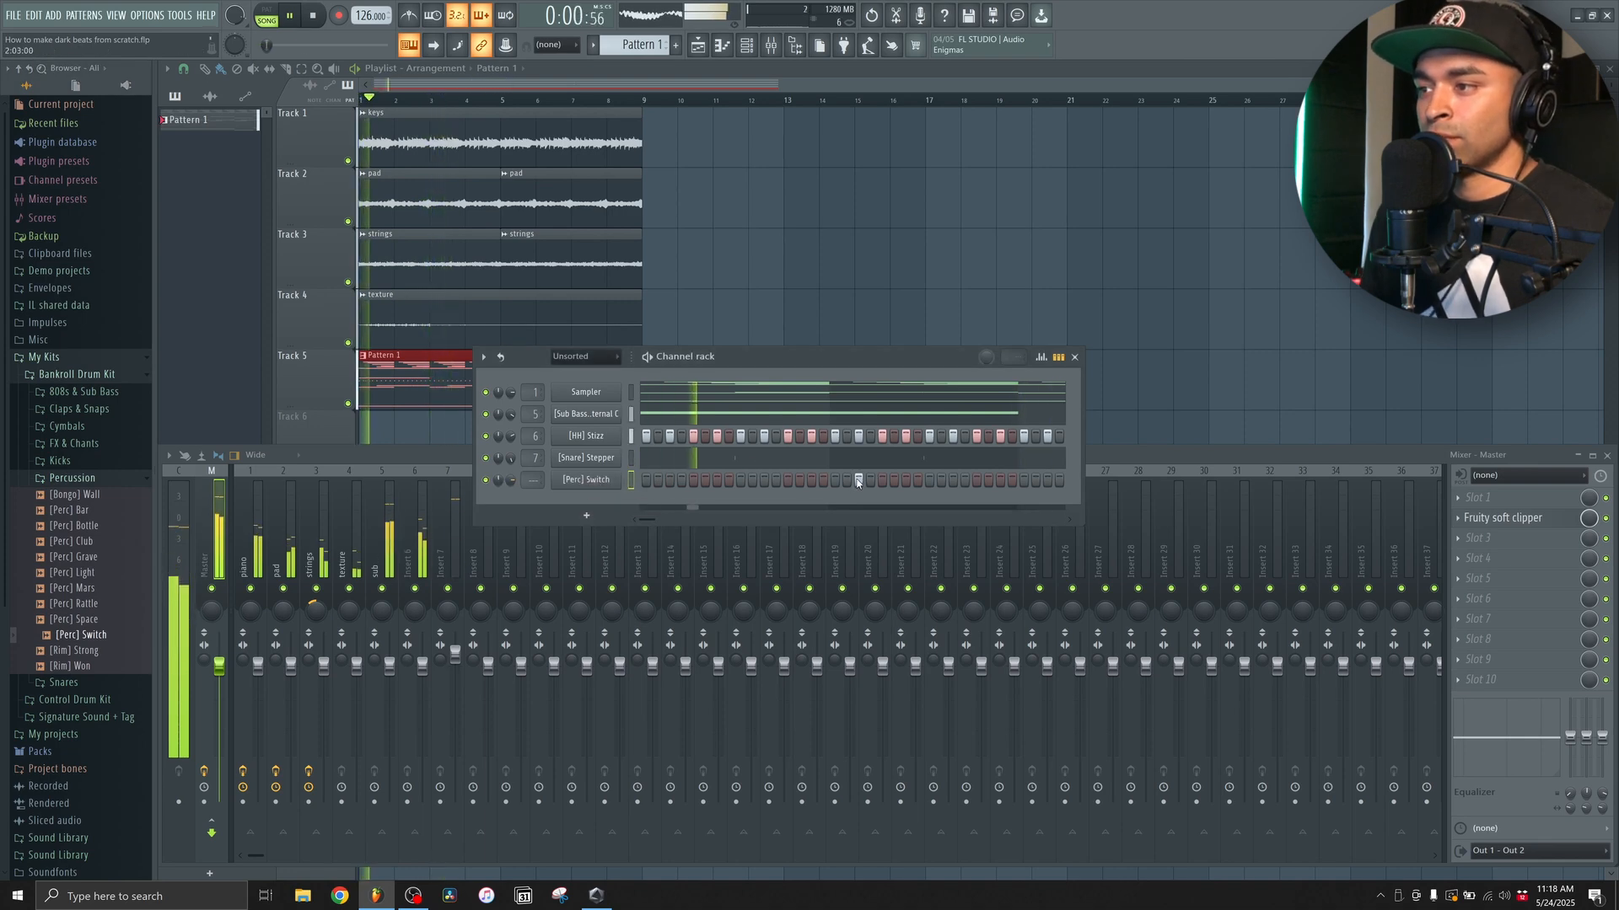
click(722, 47)
scroll(343, 467, down, 5)
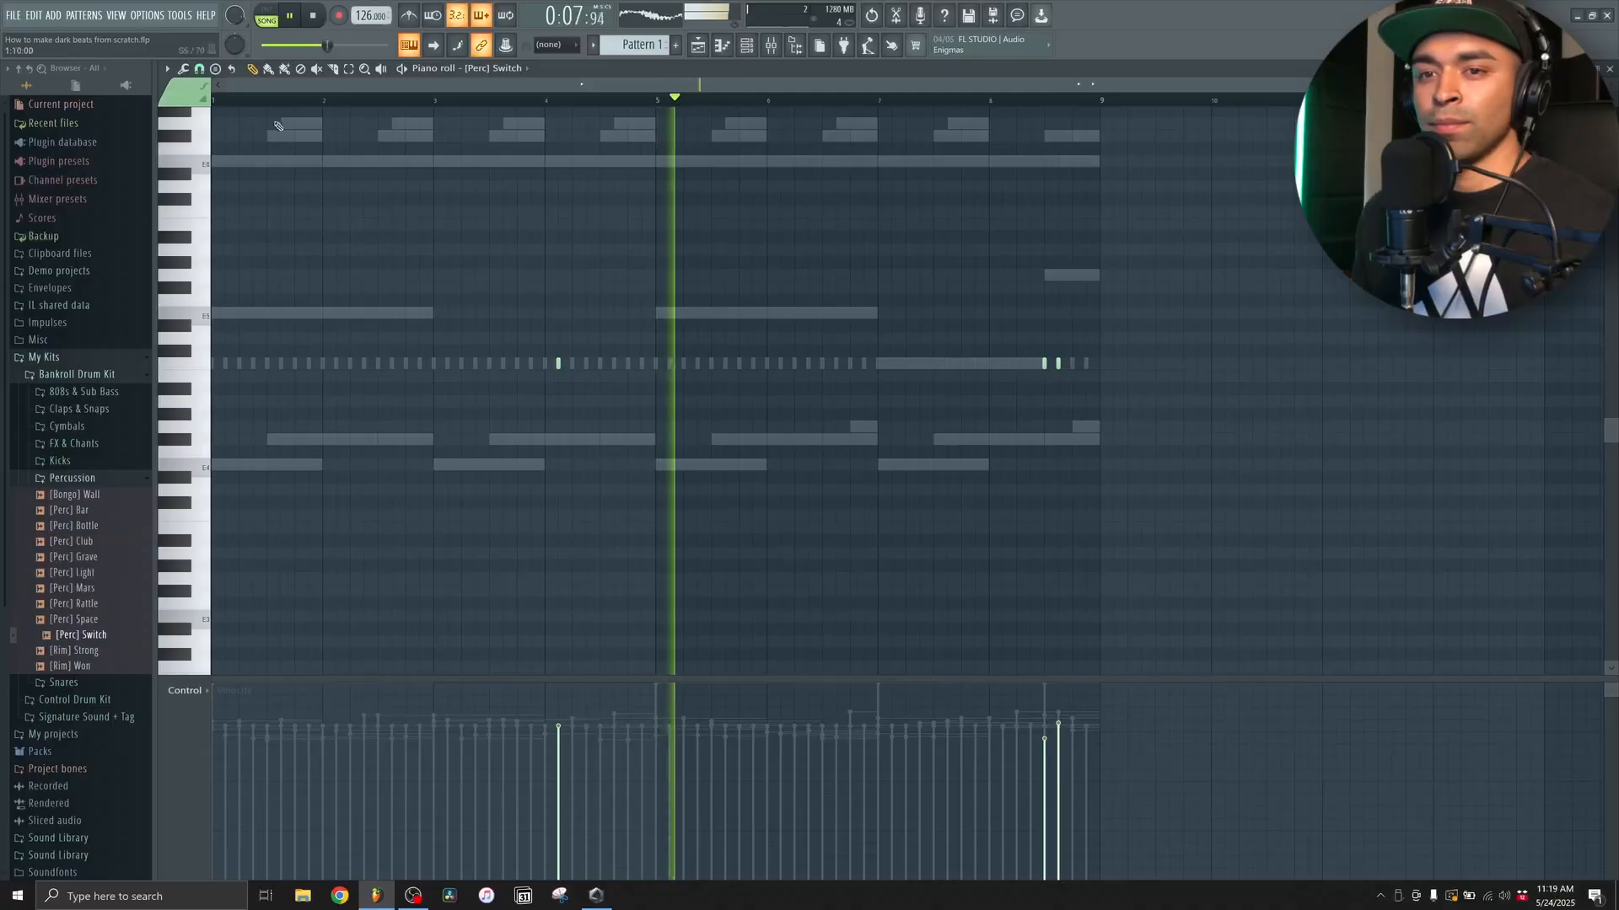
- Add the [OH] Fitted sample as a channel with C5 hits on beat 2 of bars 1 and 5, and assign a mixer track to [Perc] Switch
click(116, 480)
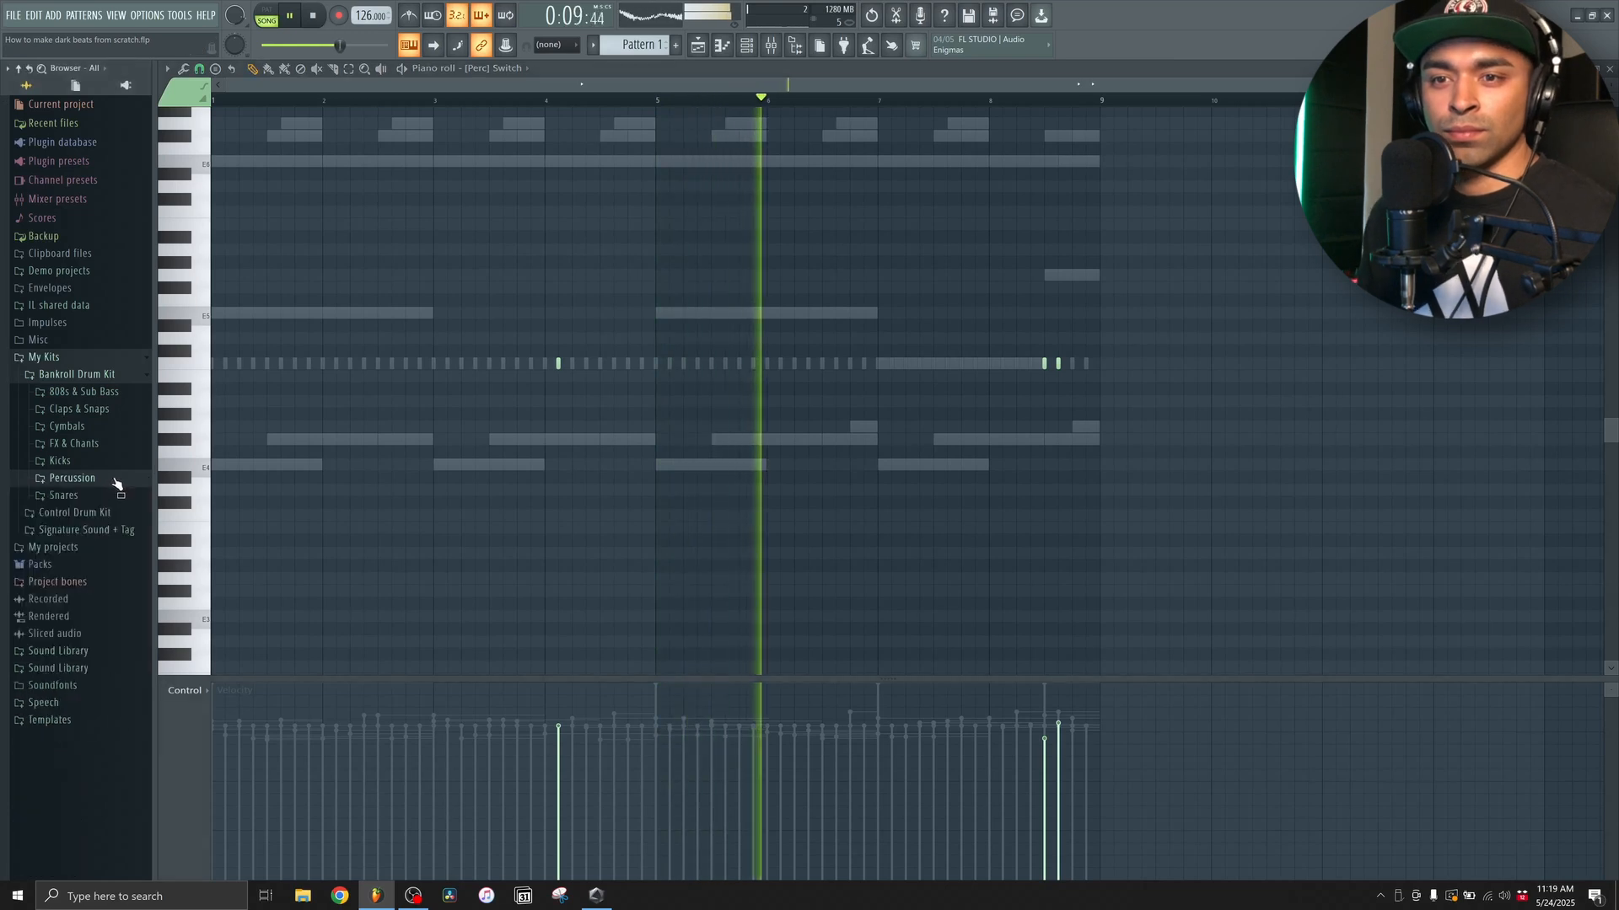
click(76, 446)
click(67, 426)
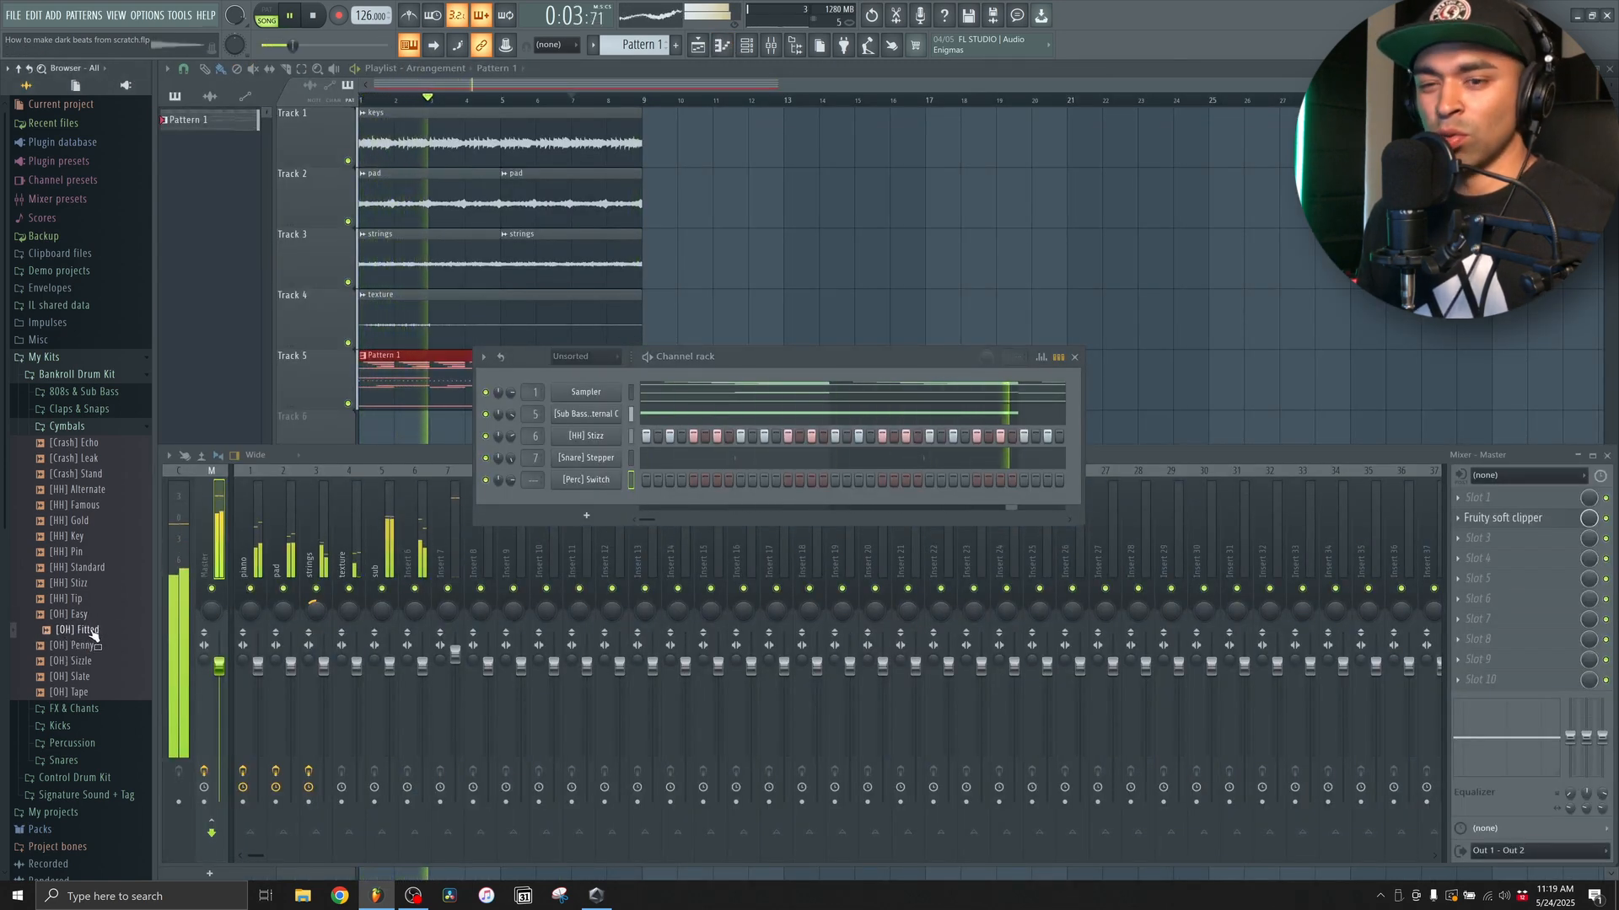
drag(578, 503, 580, 504)
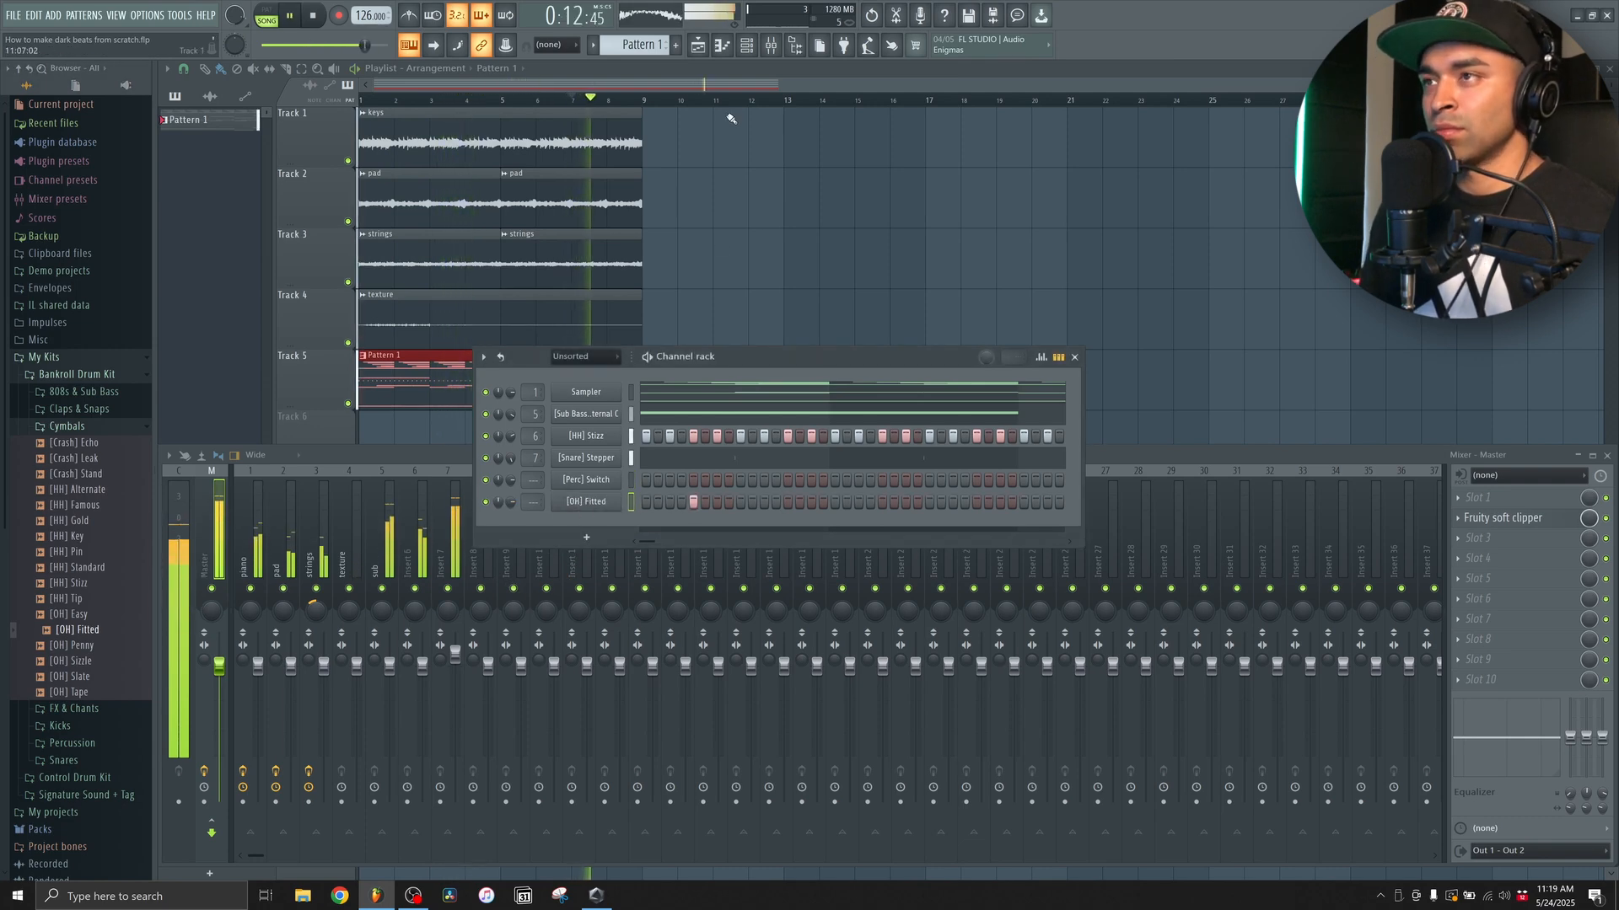
click(722, 46)
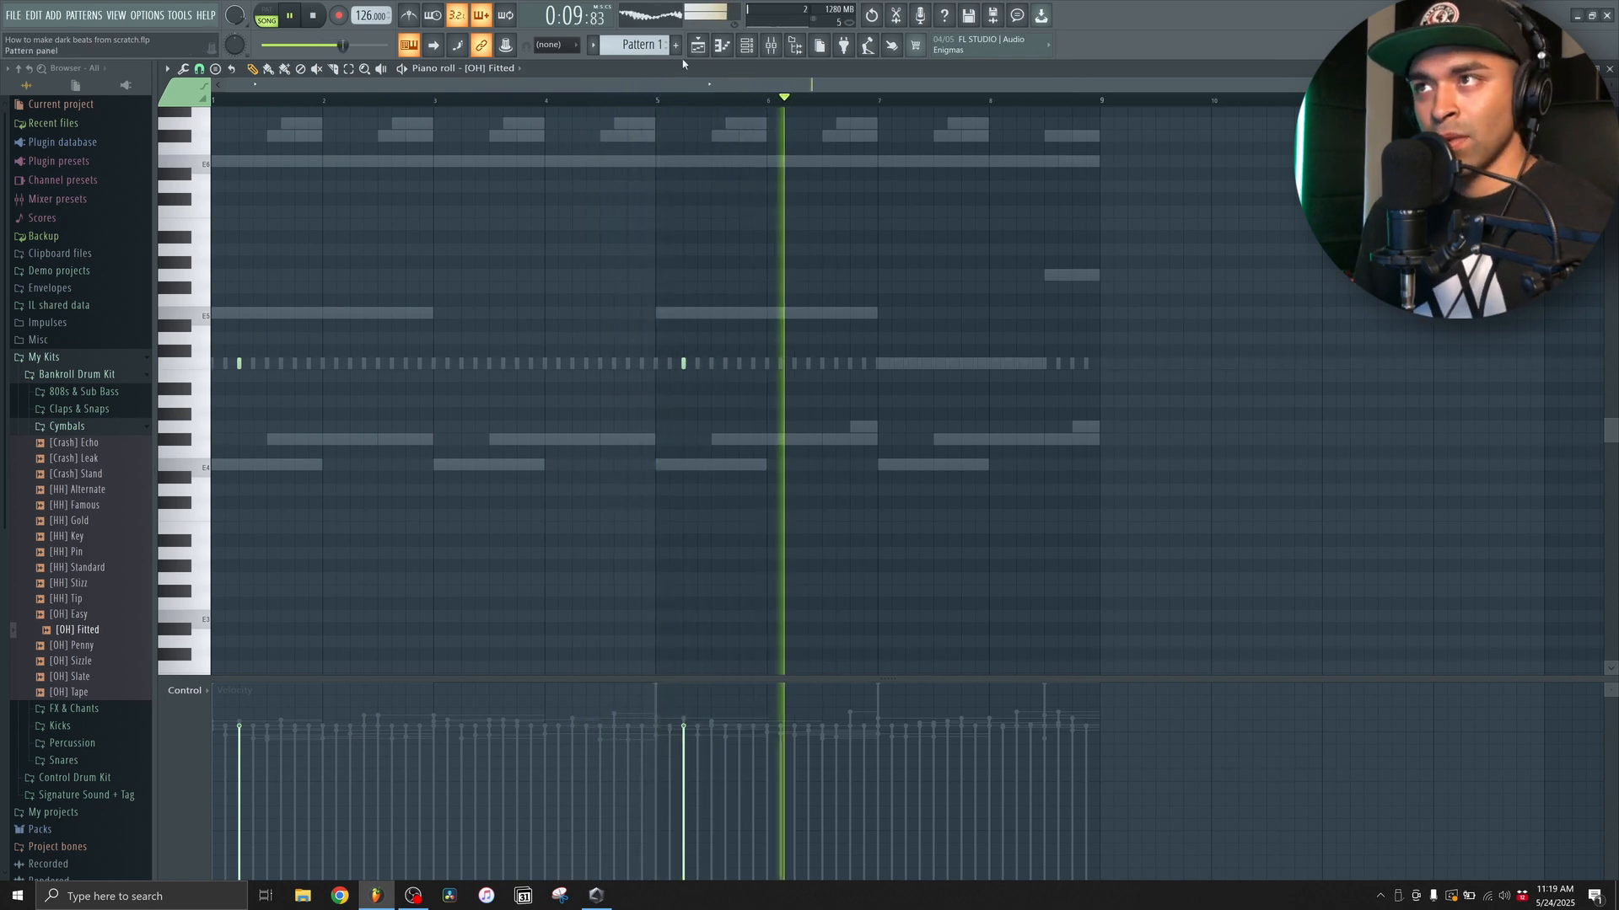
click(722, 46)
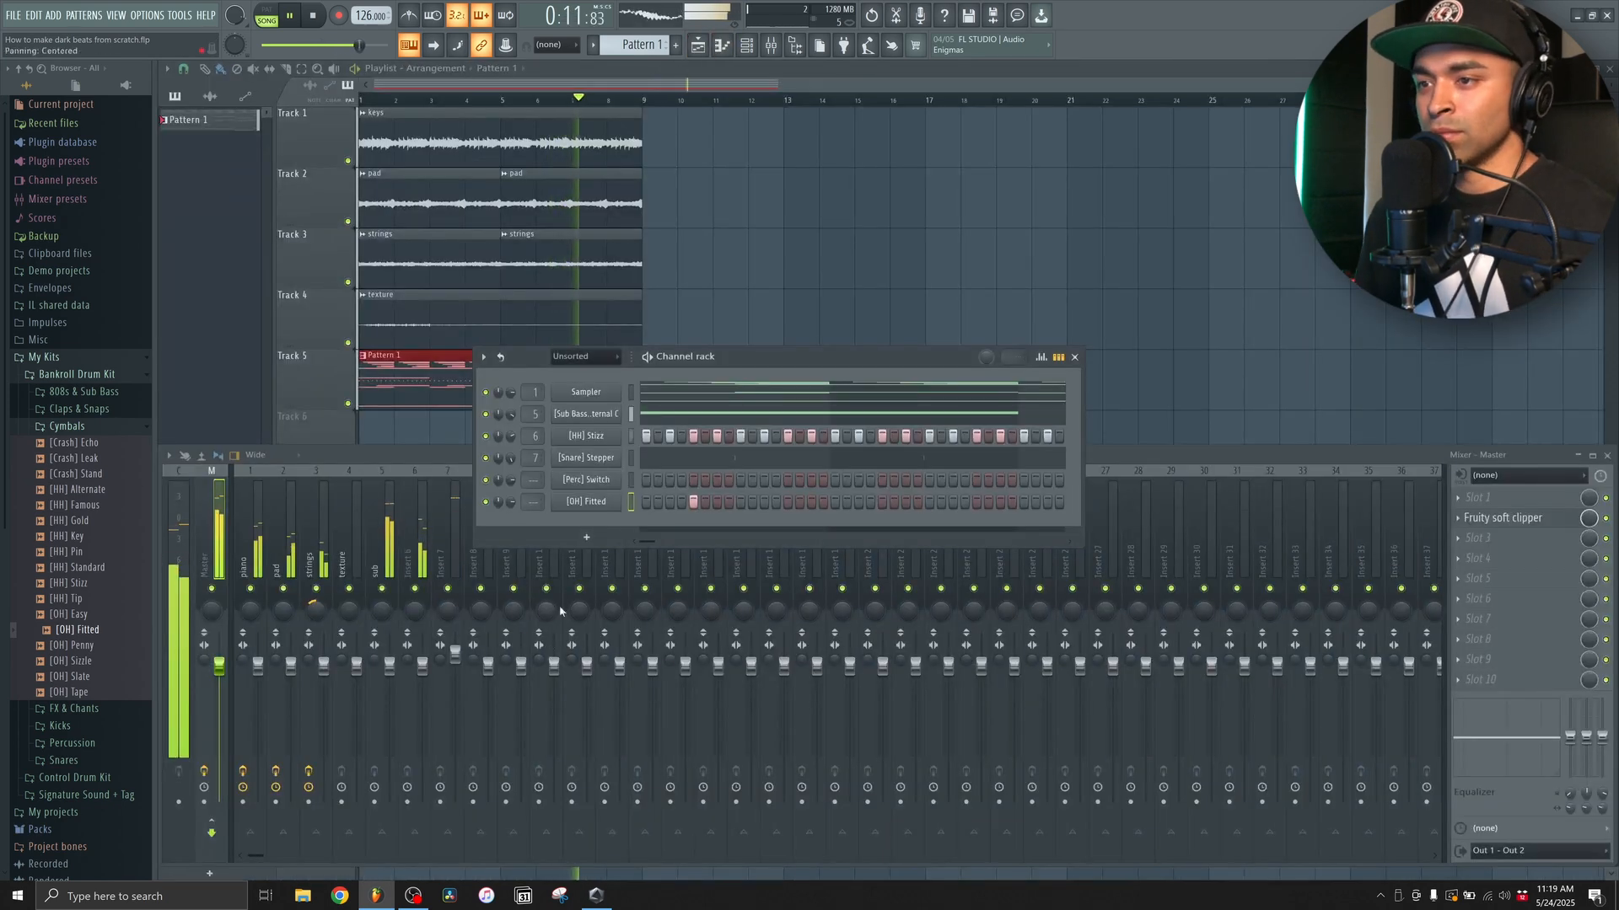
drag(540, 478, 539, 469)
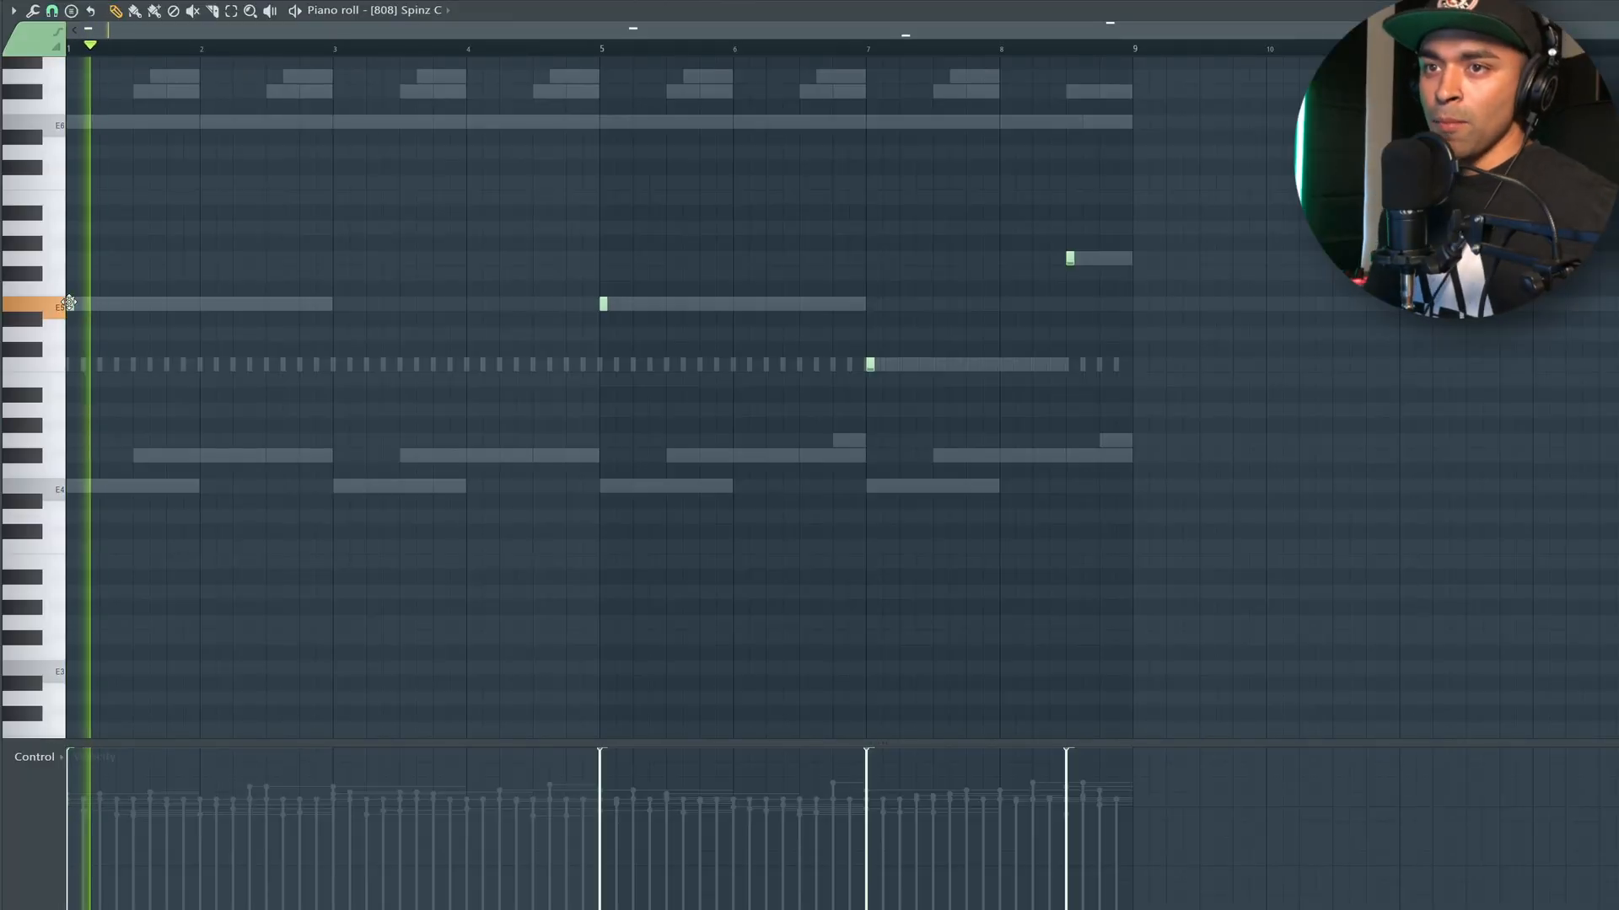
- Add E5 hits to the [808] Spinz C pattern halfway through beat 2 and on beat 4 of bar 1, and halfway through beat 3 of bar 2
click(120, 304)
drag(124, 309, 118, 308)
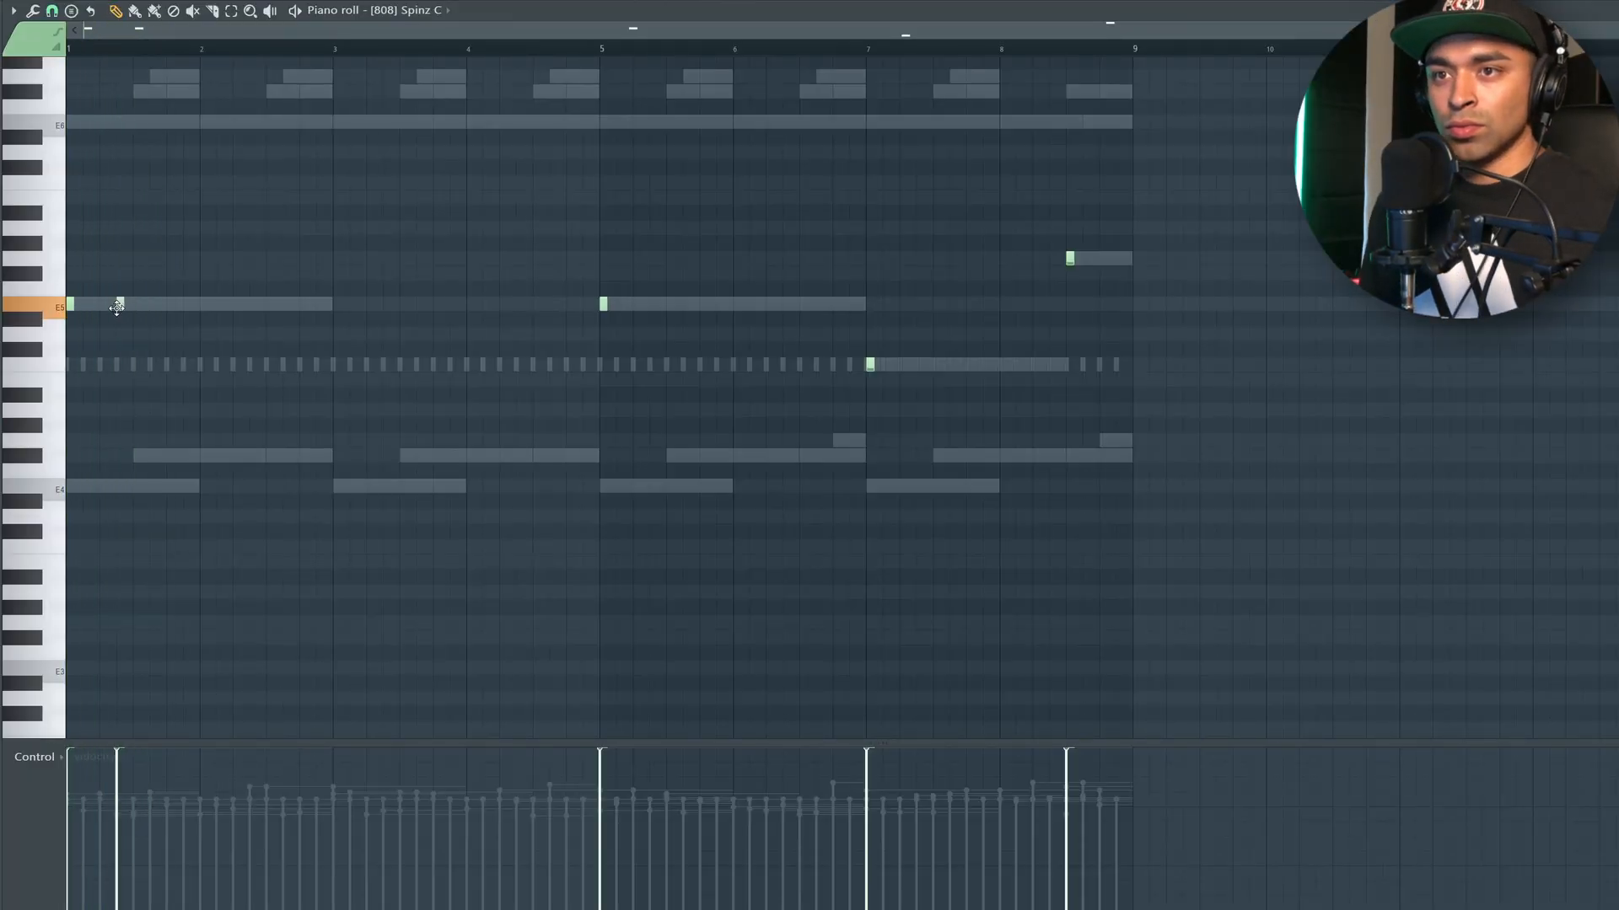
click(173, 304)
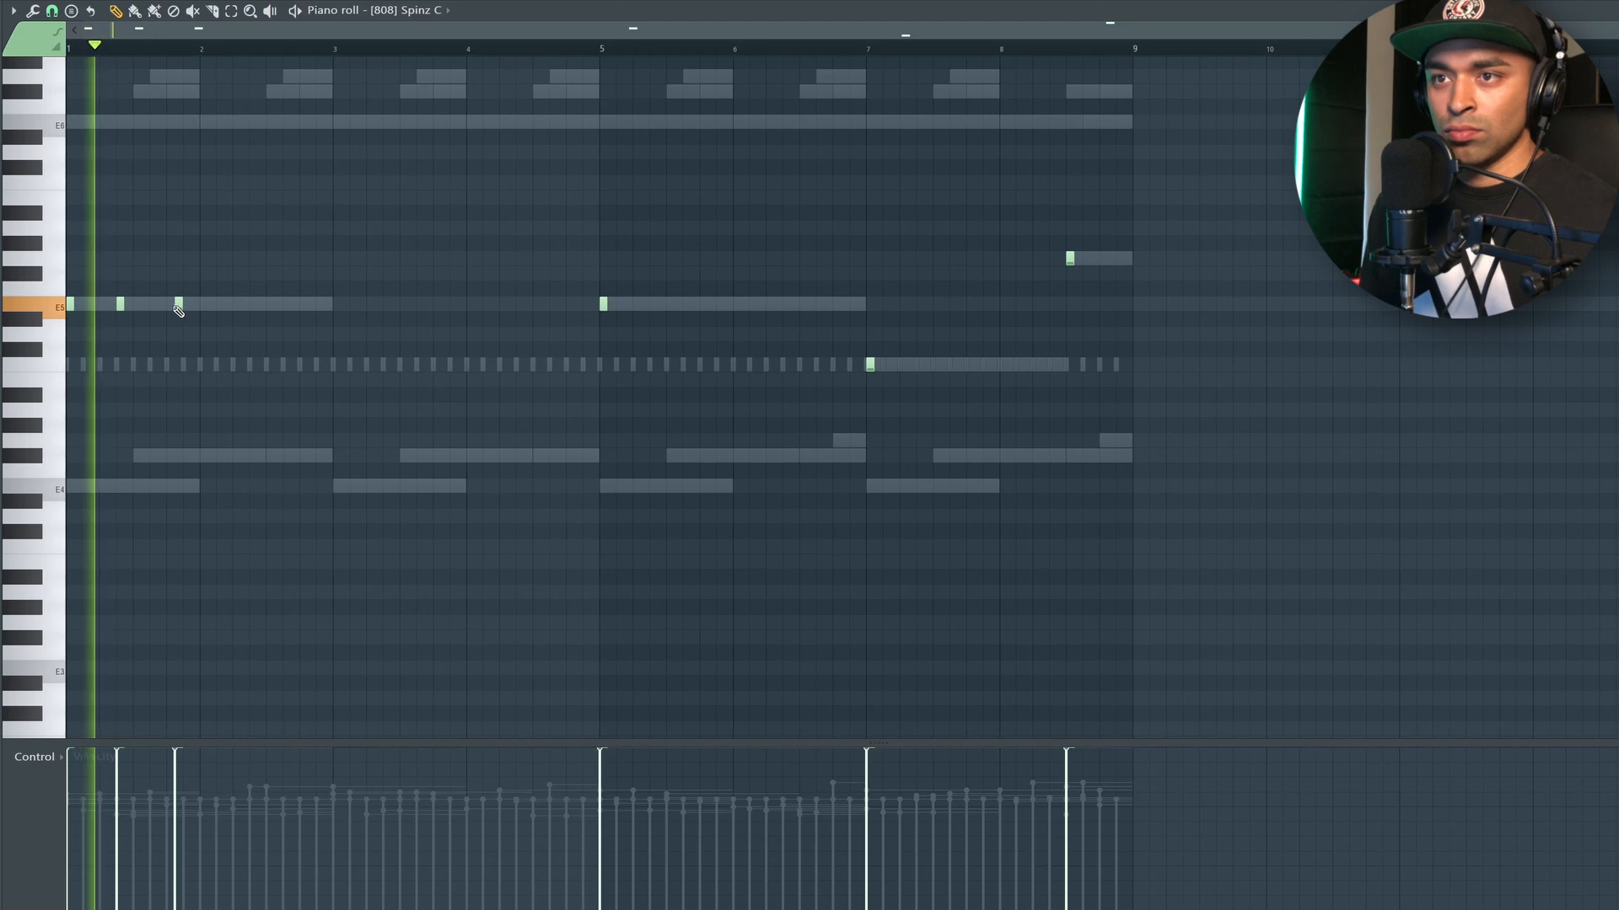
drag(172, 305, 169, 309)
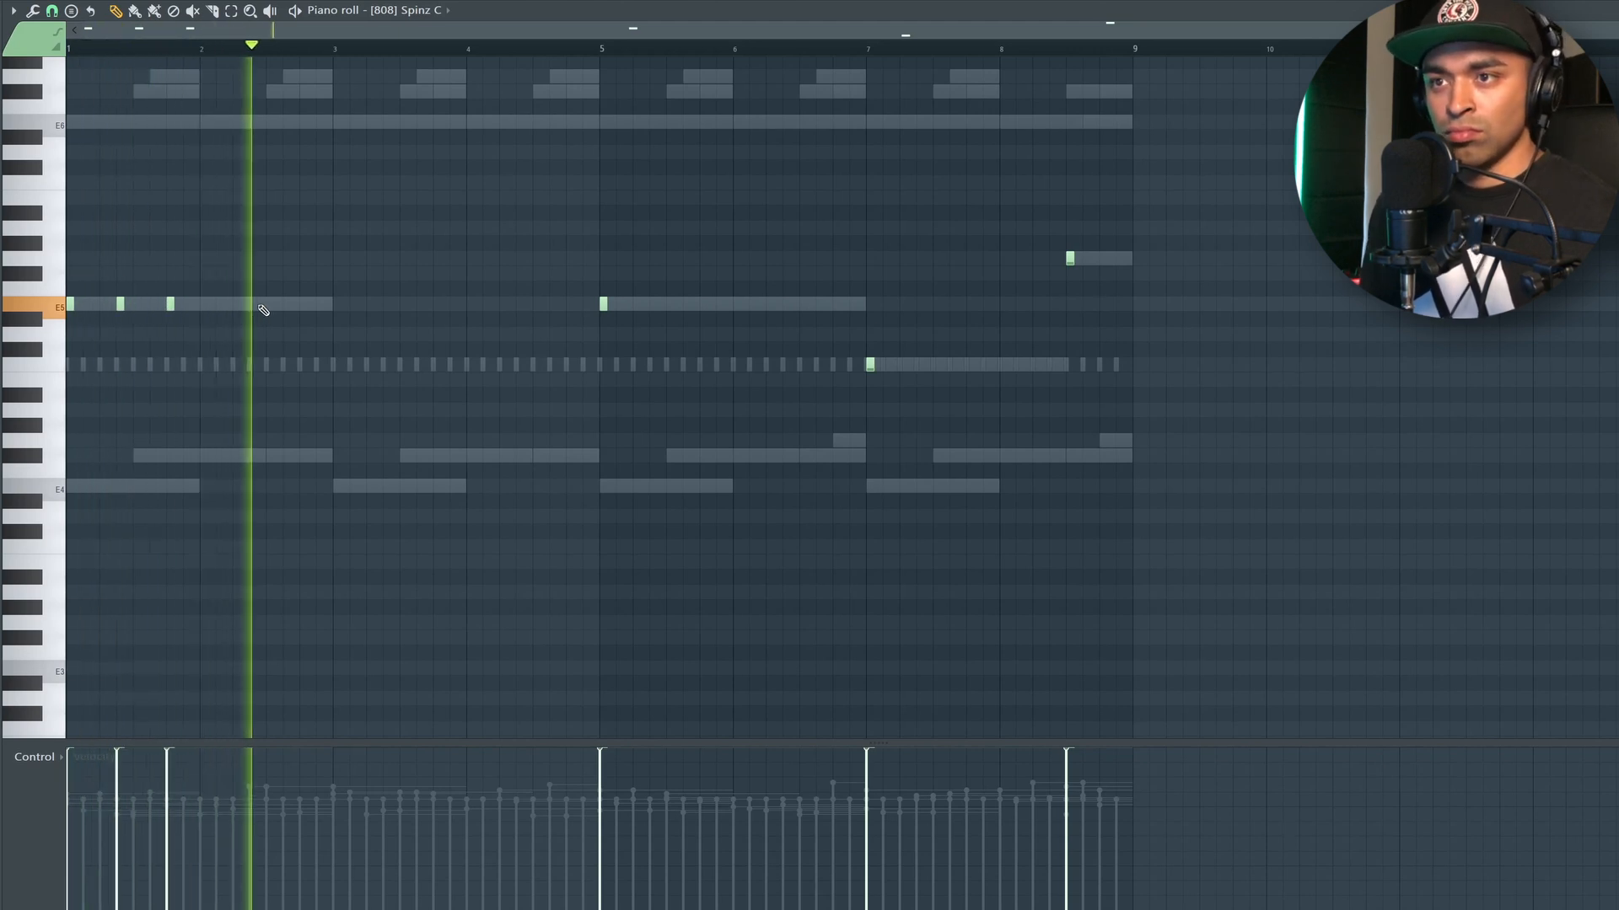
click(238, 306)
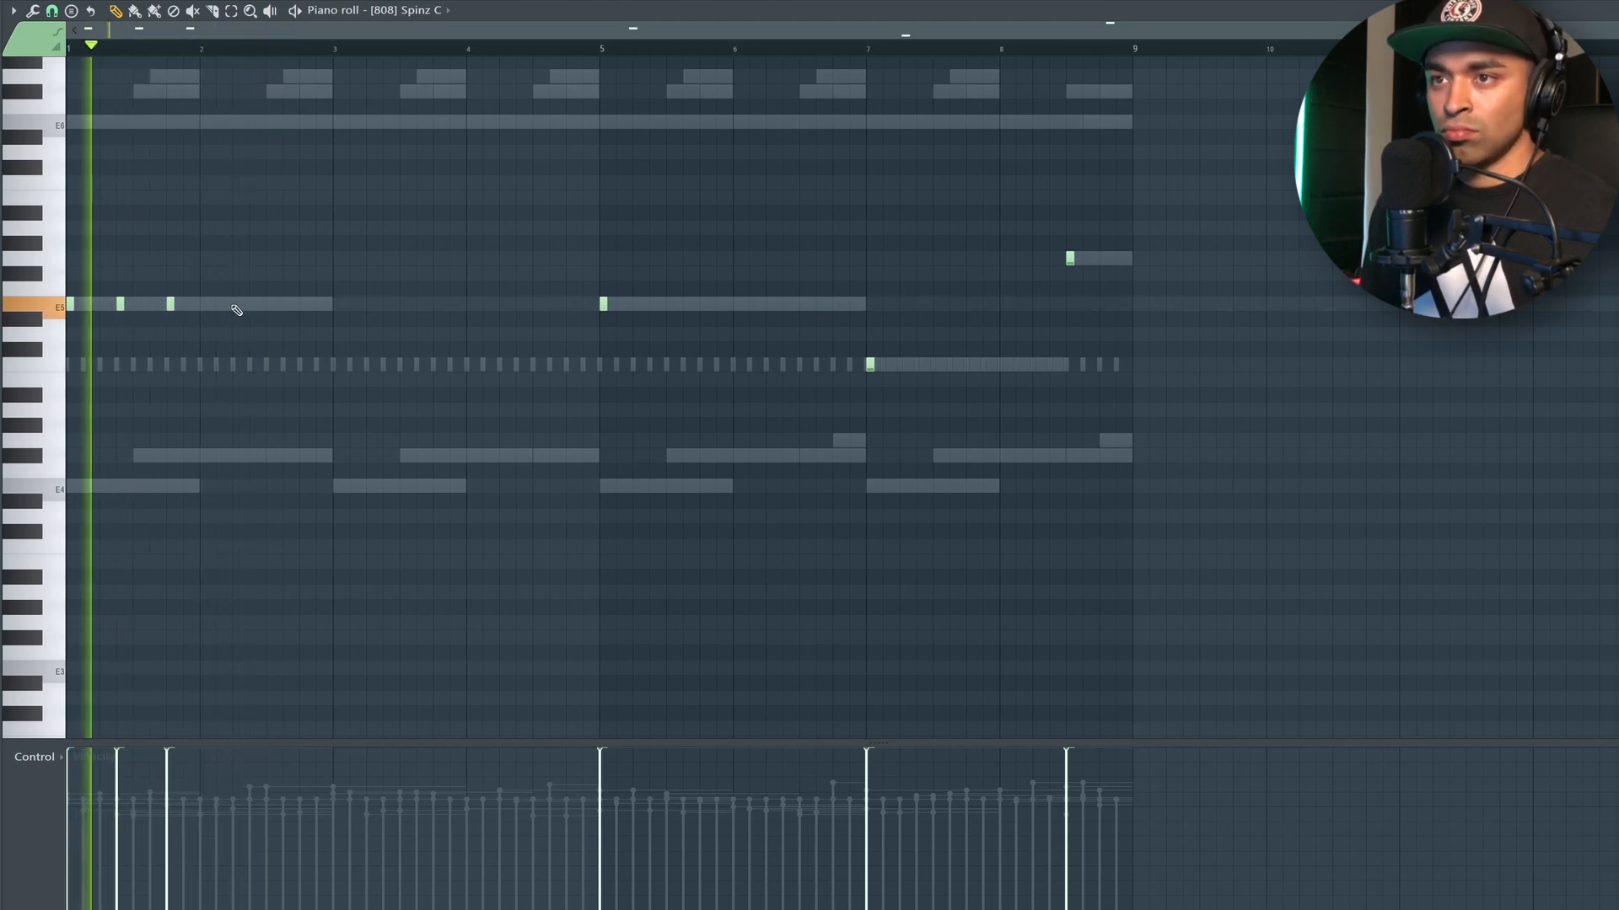
click(287, 307)
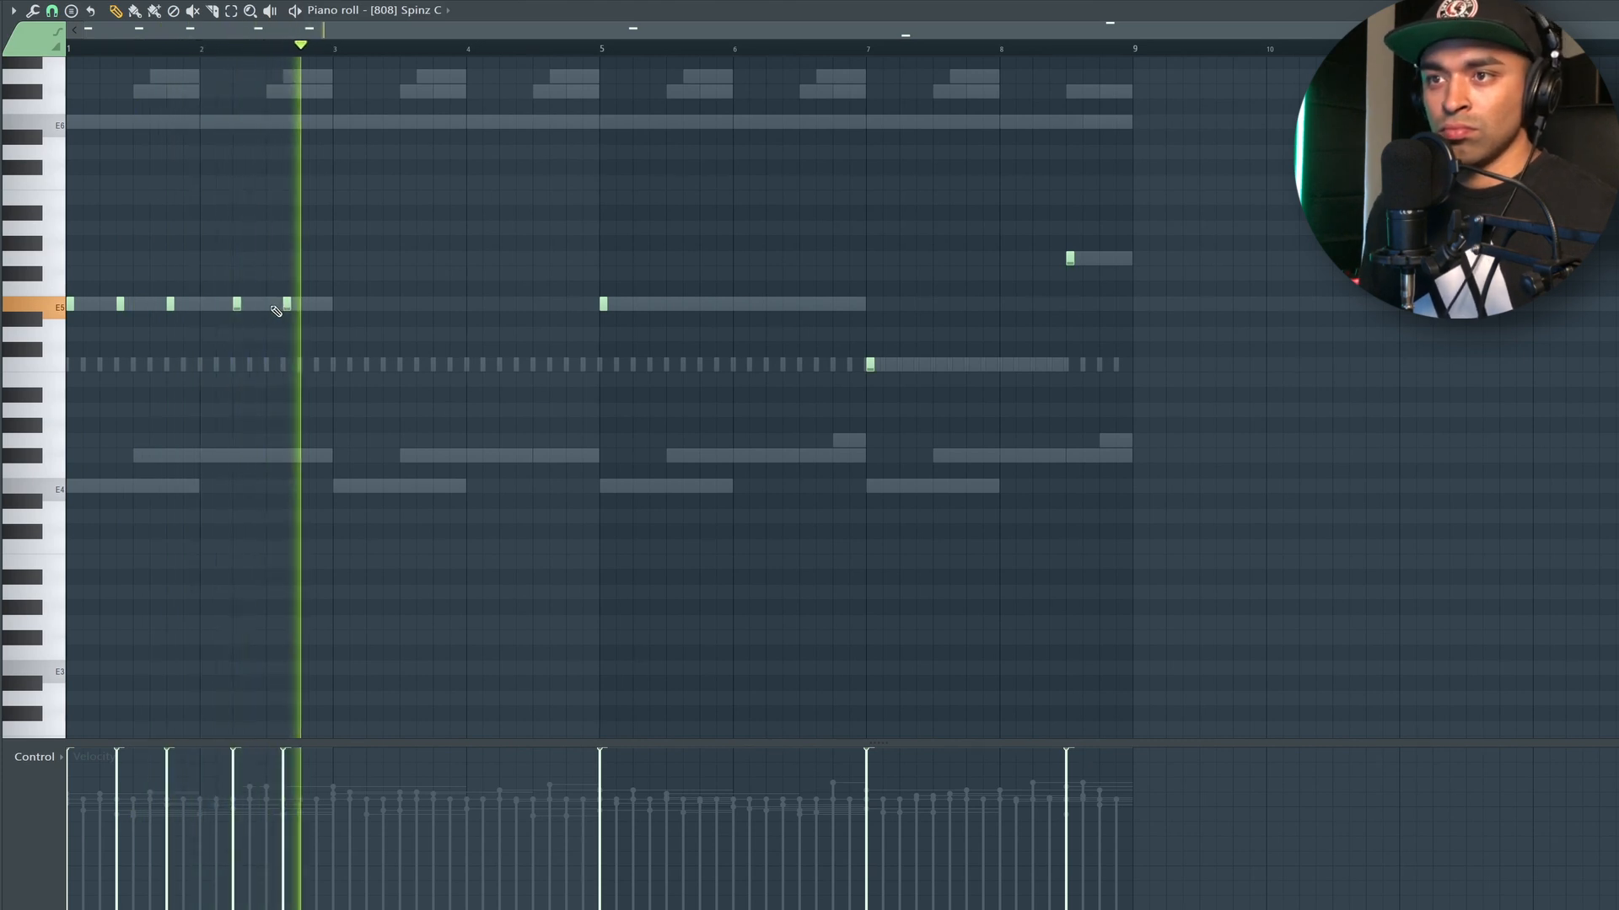
right_click(238, 309)
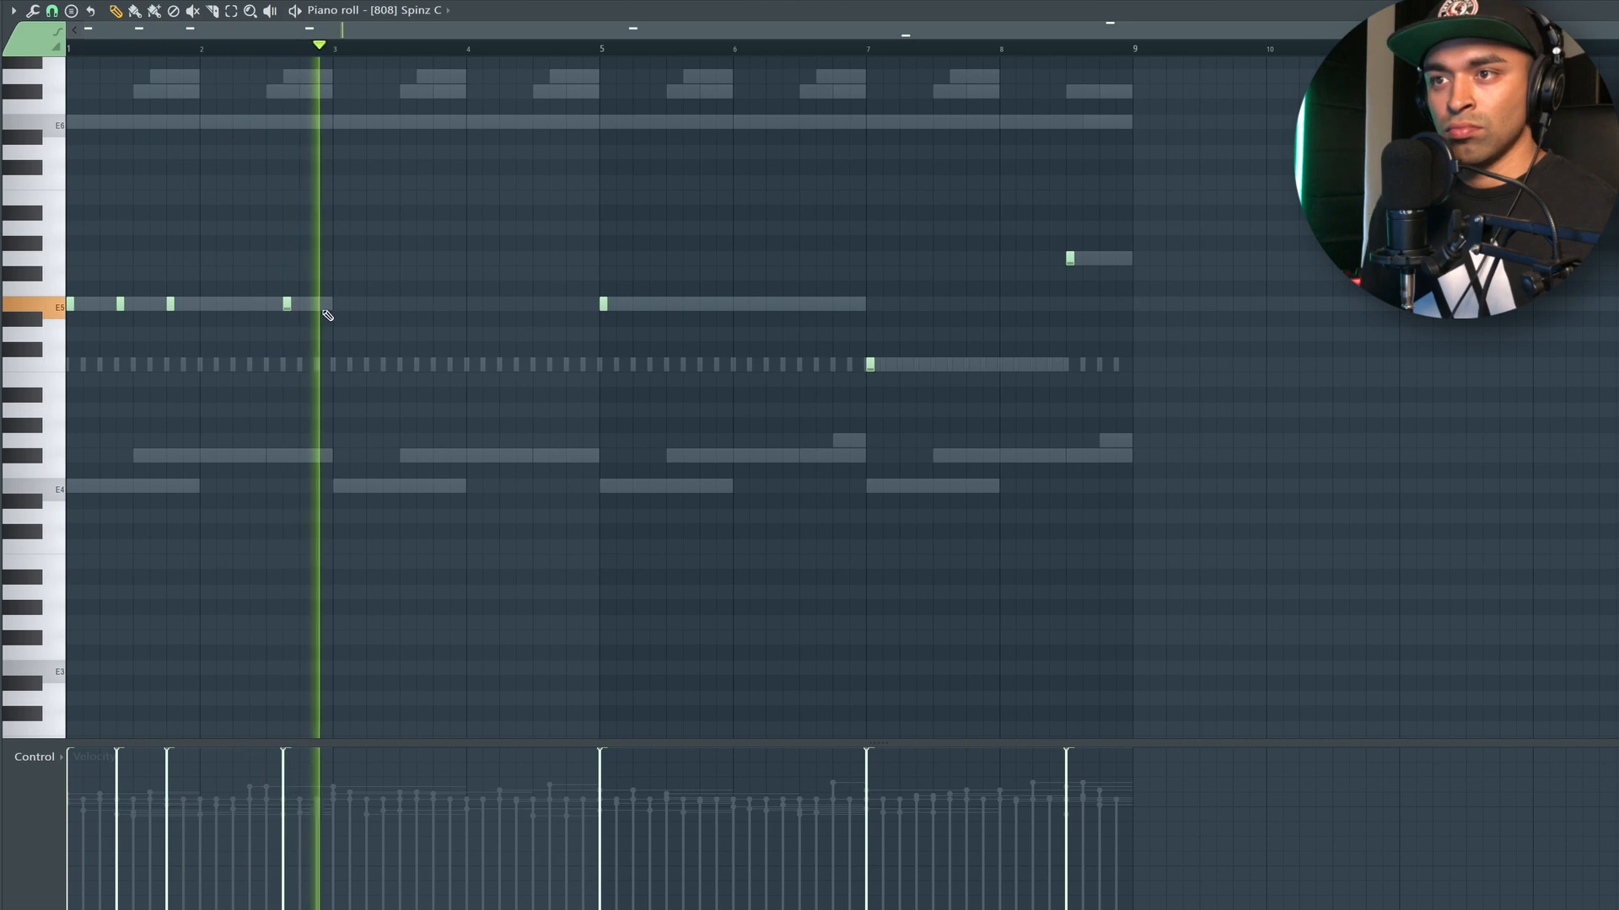
- Add E5 808 hits at beats 1, 2.5 and 4 of bar 3 and halfway through beat 2 of bar 4
click(336, 307)
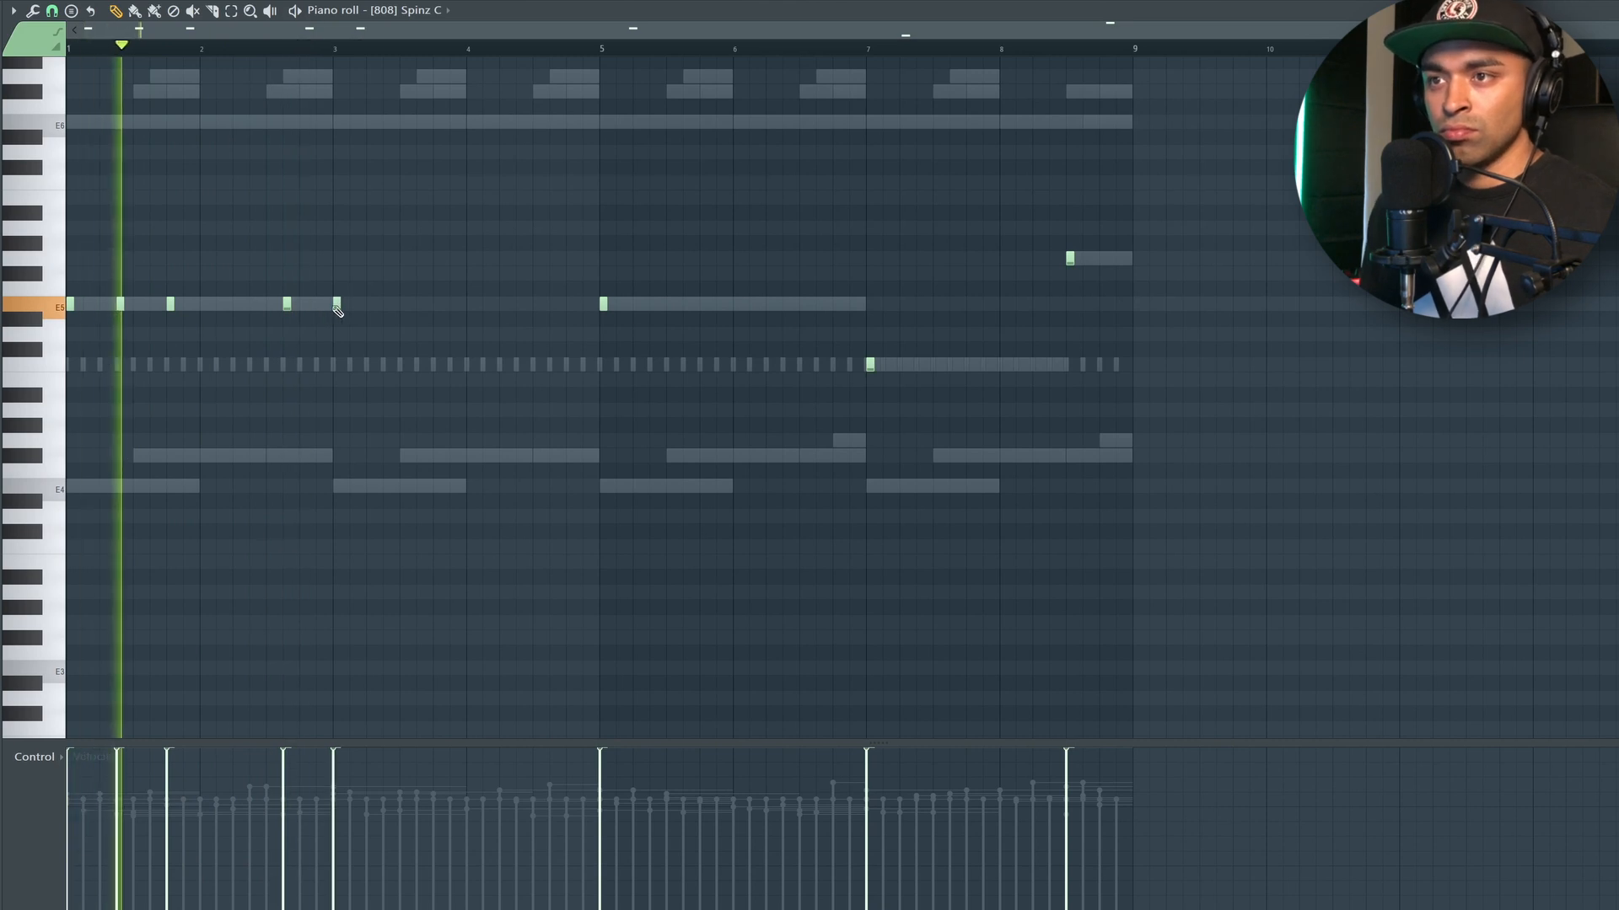
click(385, 305)
click(436, 306)
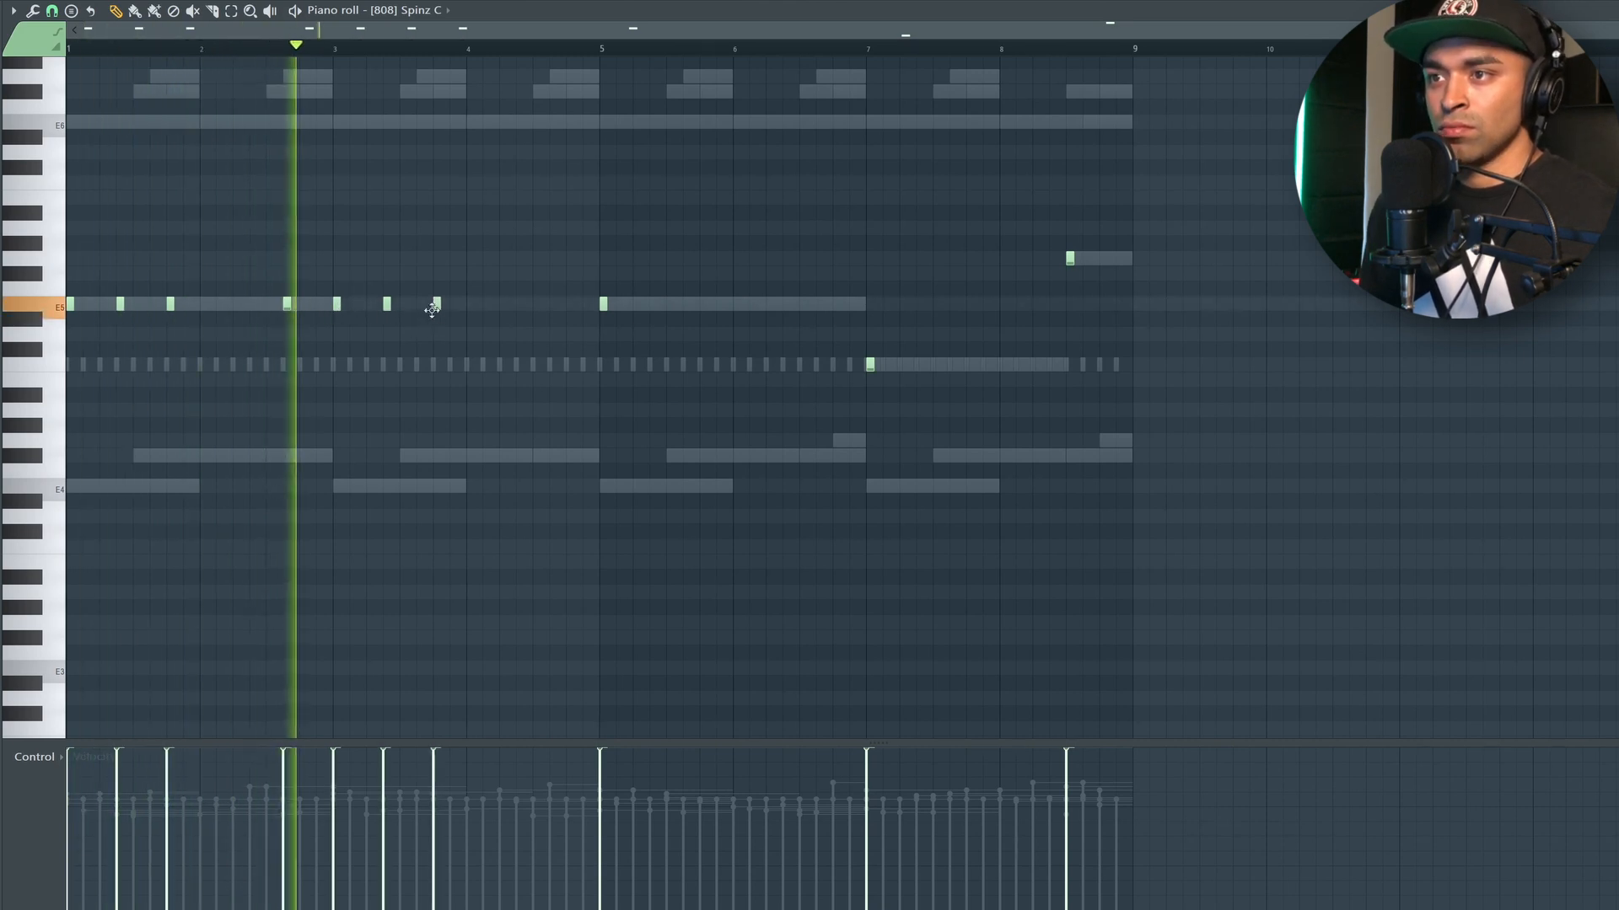
click(519, 305)
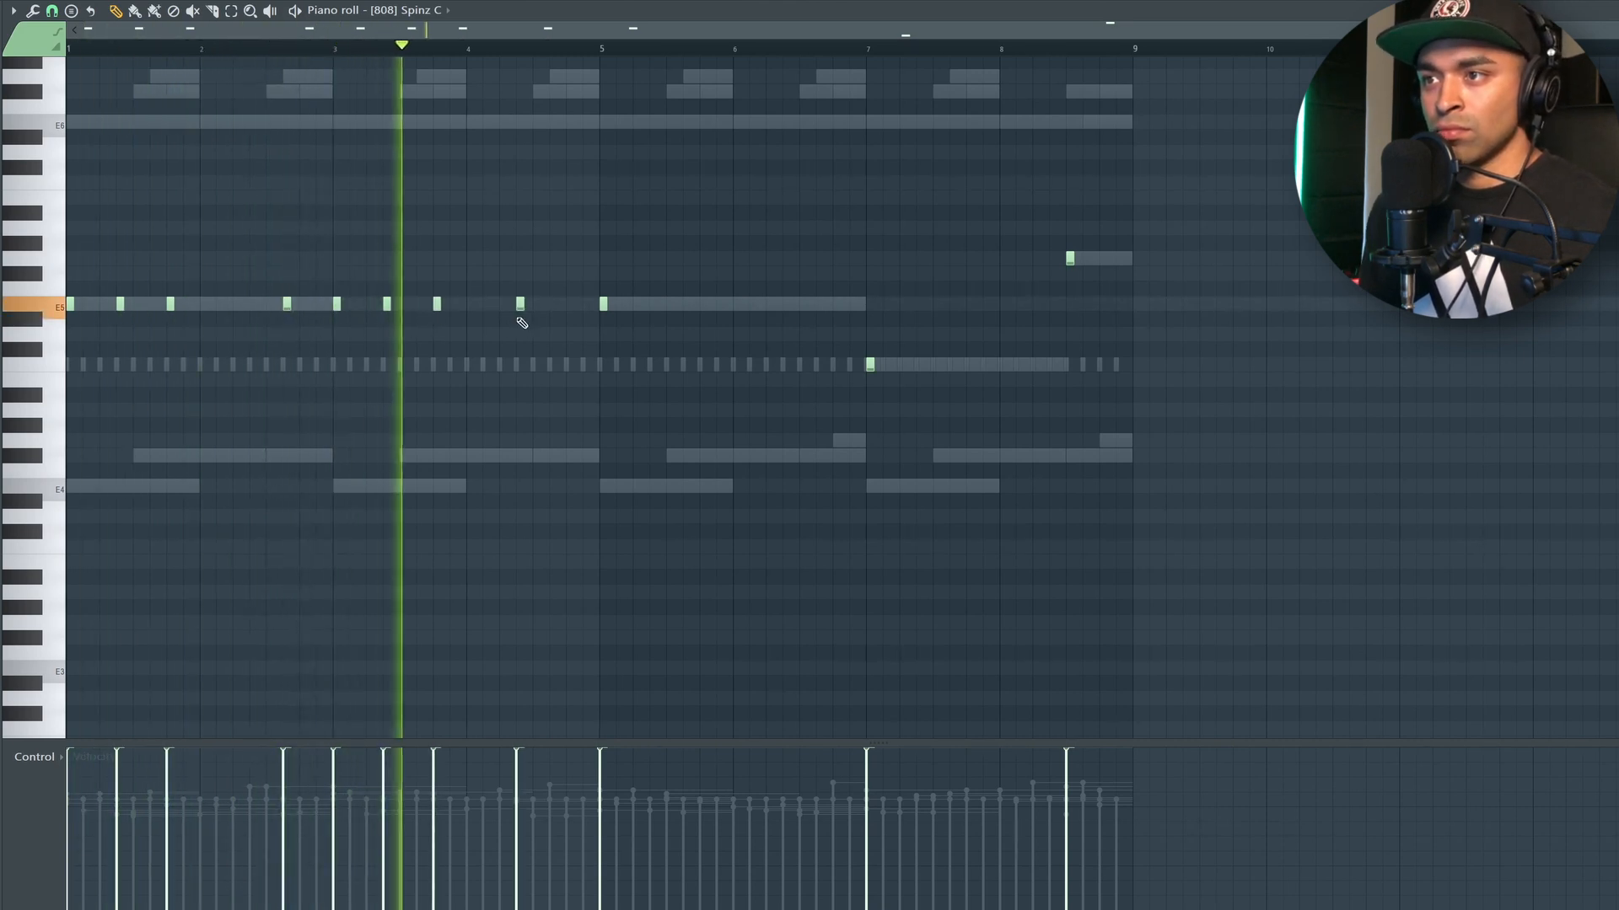
- Add a rapid run of short G5 808 hits starting on beat 4 of bar 4
click(567, 305)
click(572, 304)
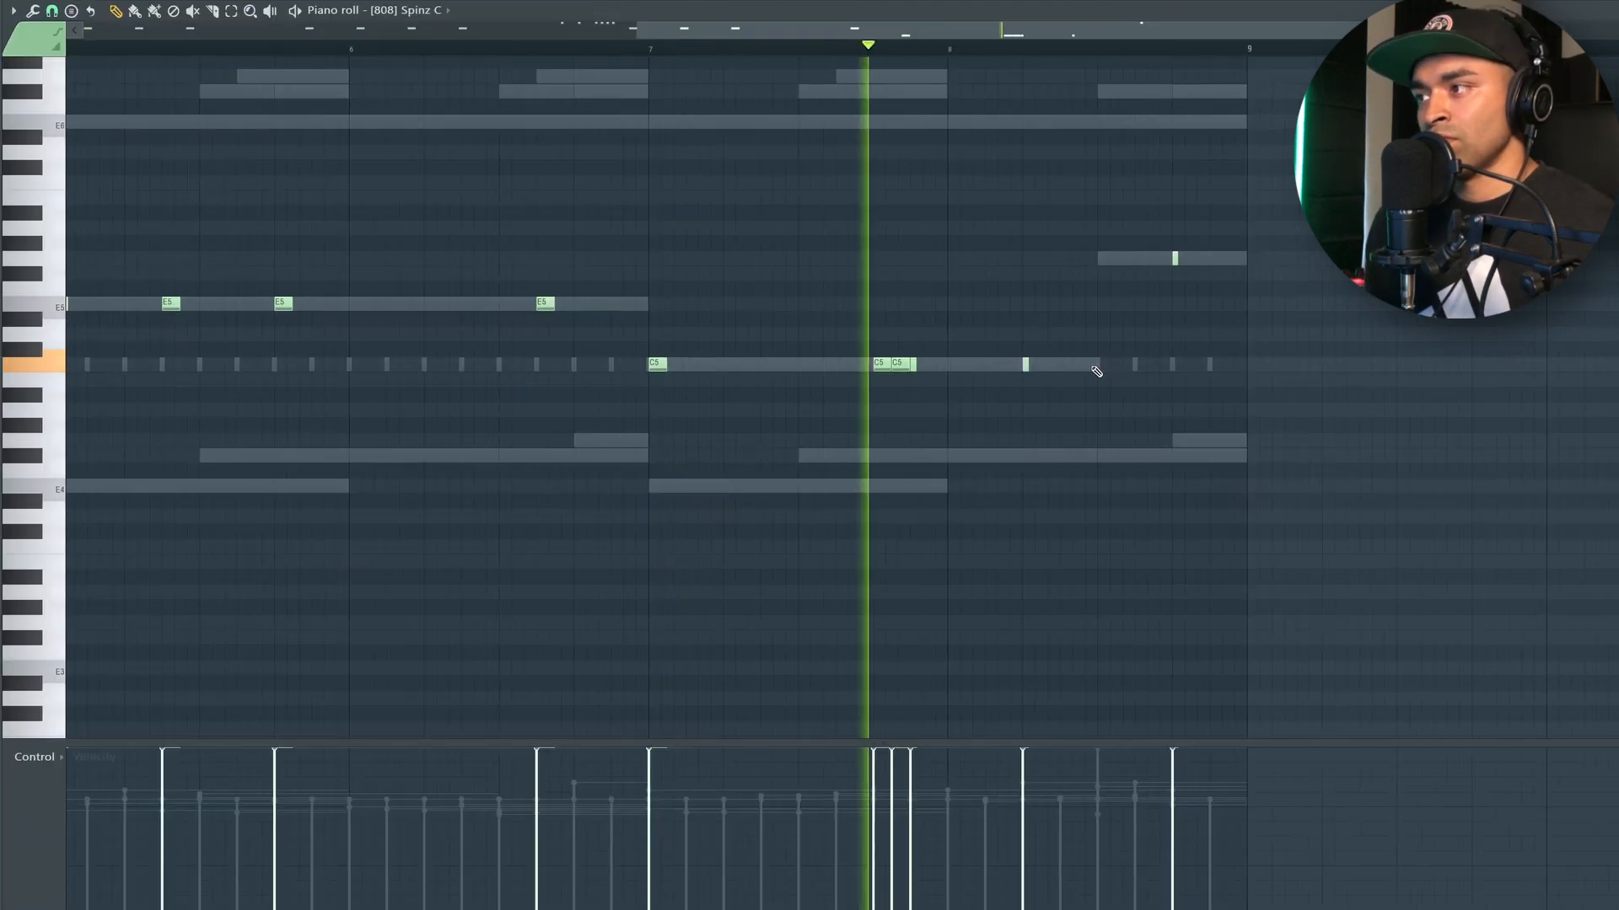
- Try extra 808 hits in bar 8, a C5 on beat 3 and a G5 halfway through beat 4, and remove both
click(1099, 364)
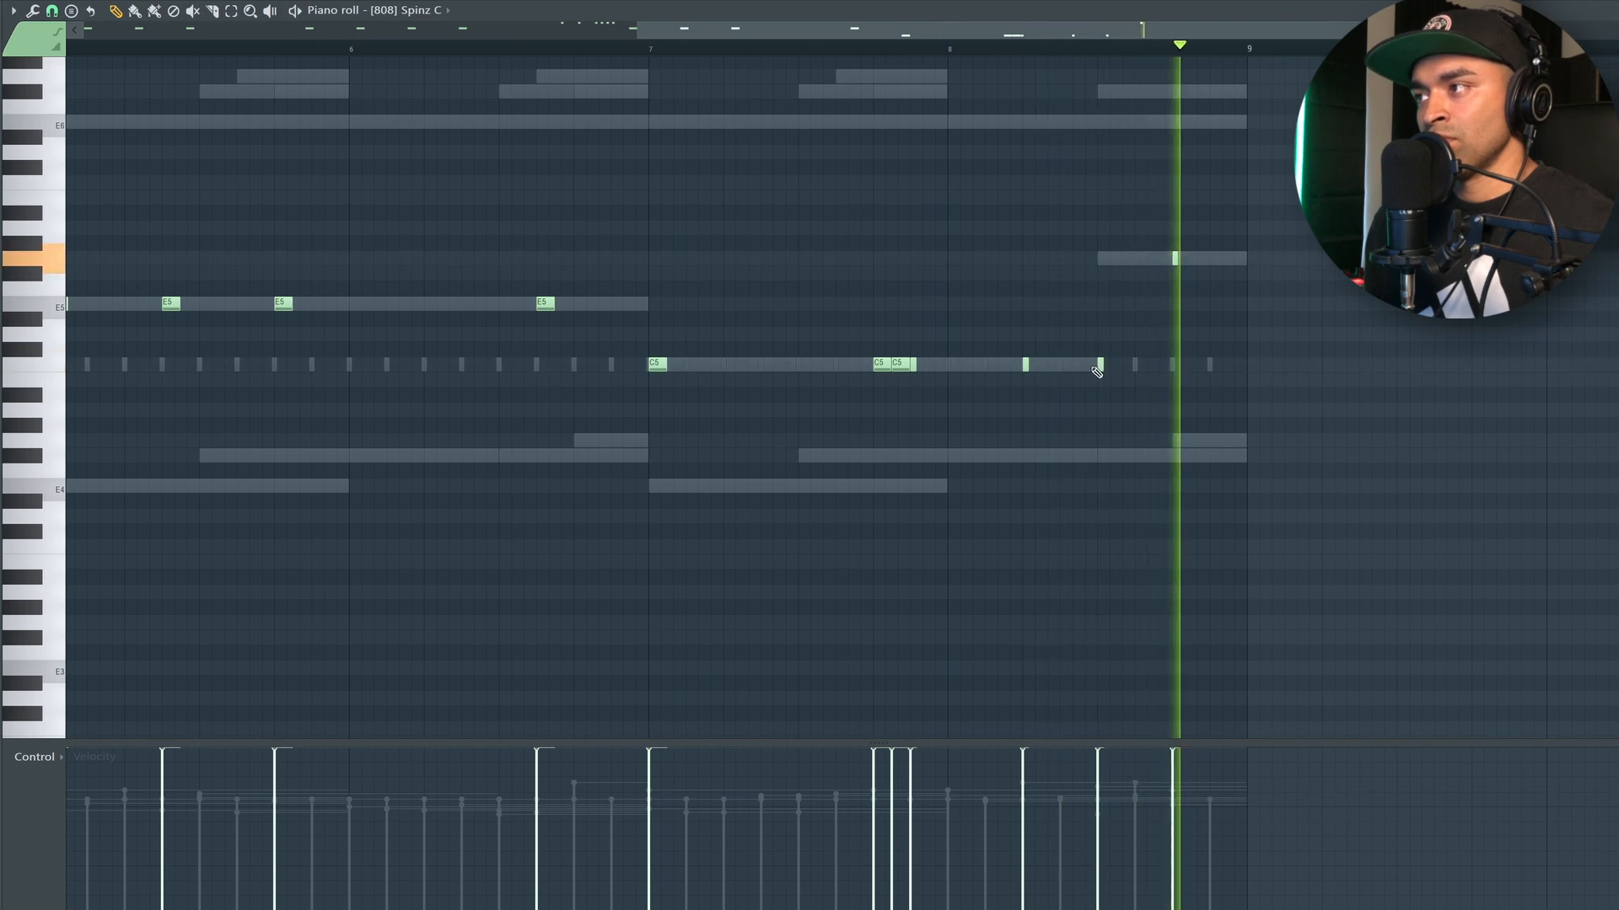
right_click(1100, 363)
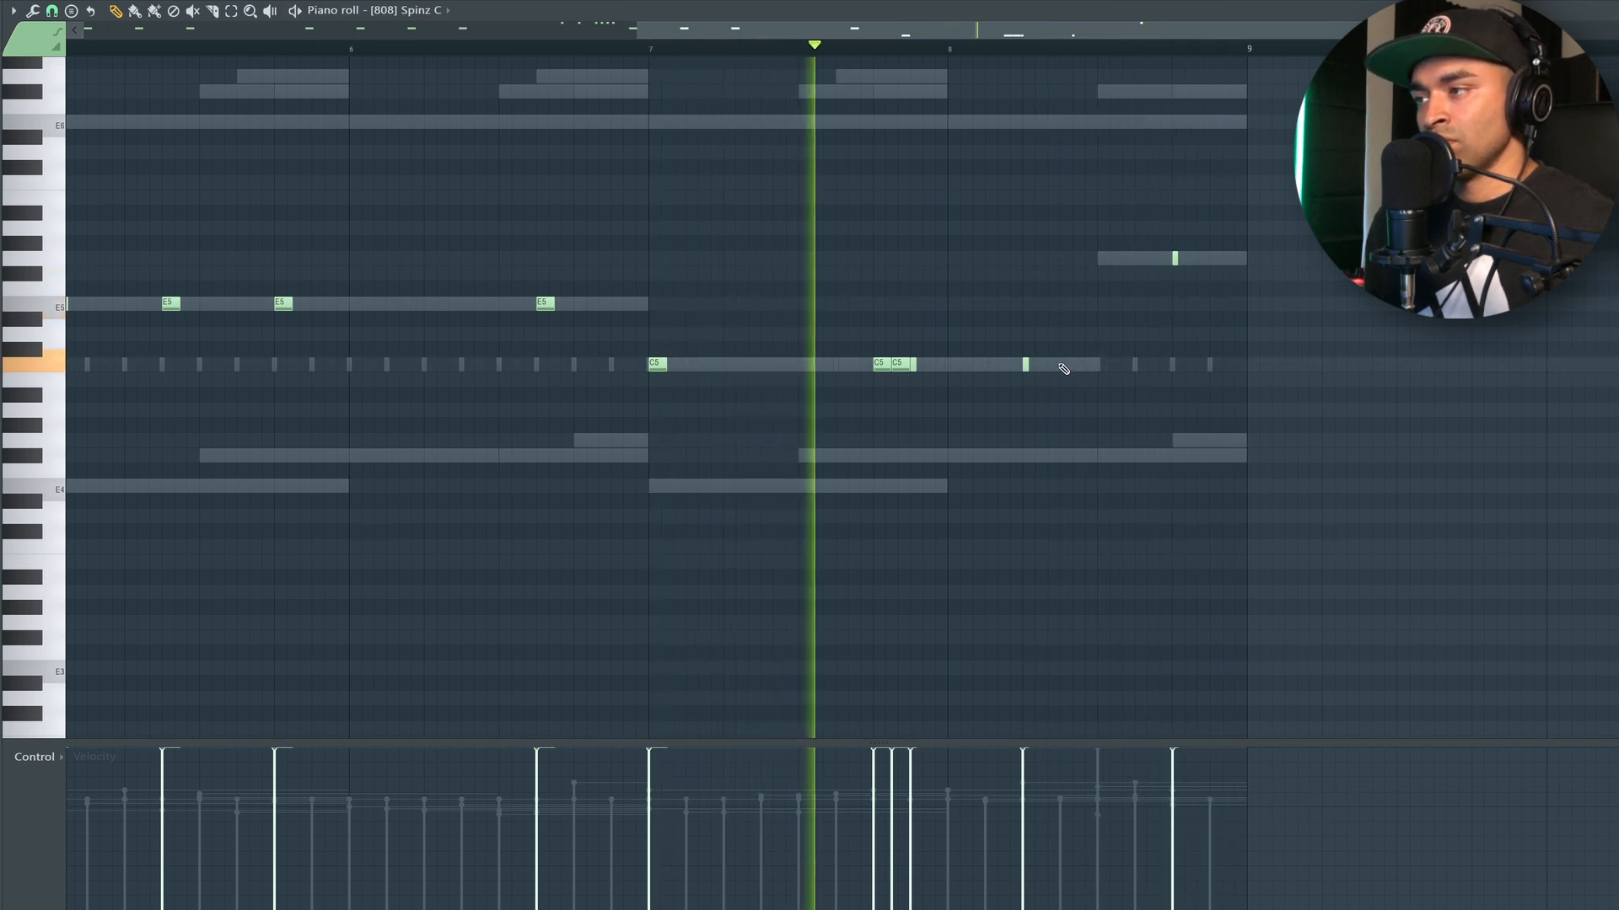
click(1213, 257)
right_click(1214, 257)
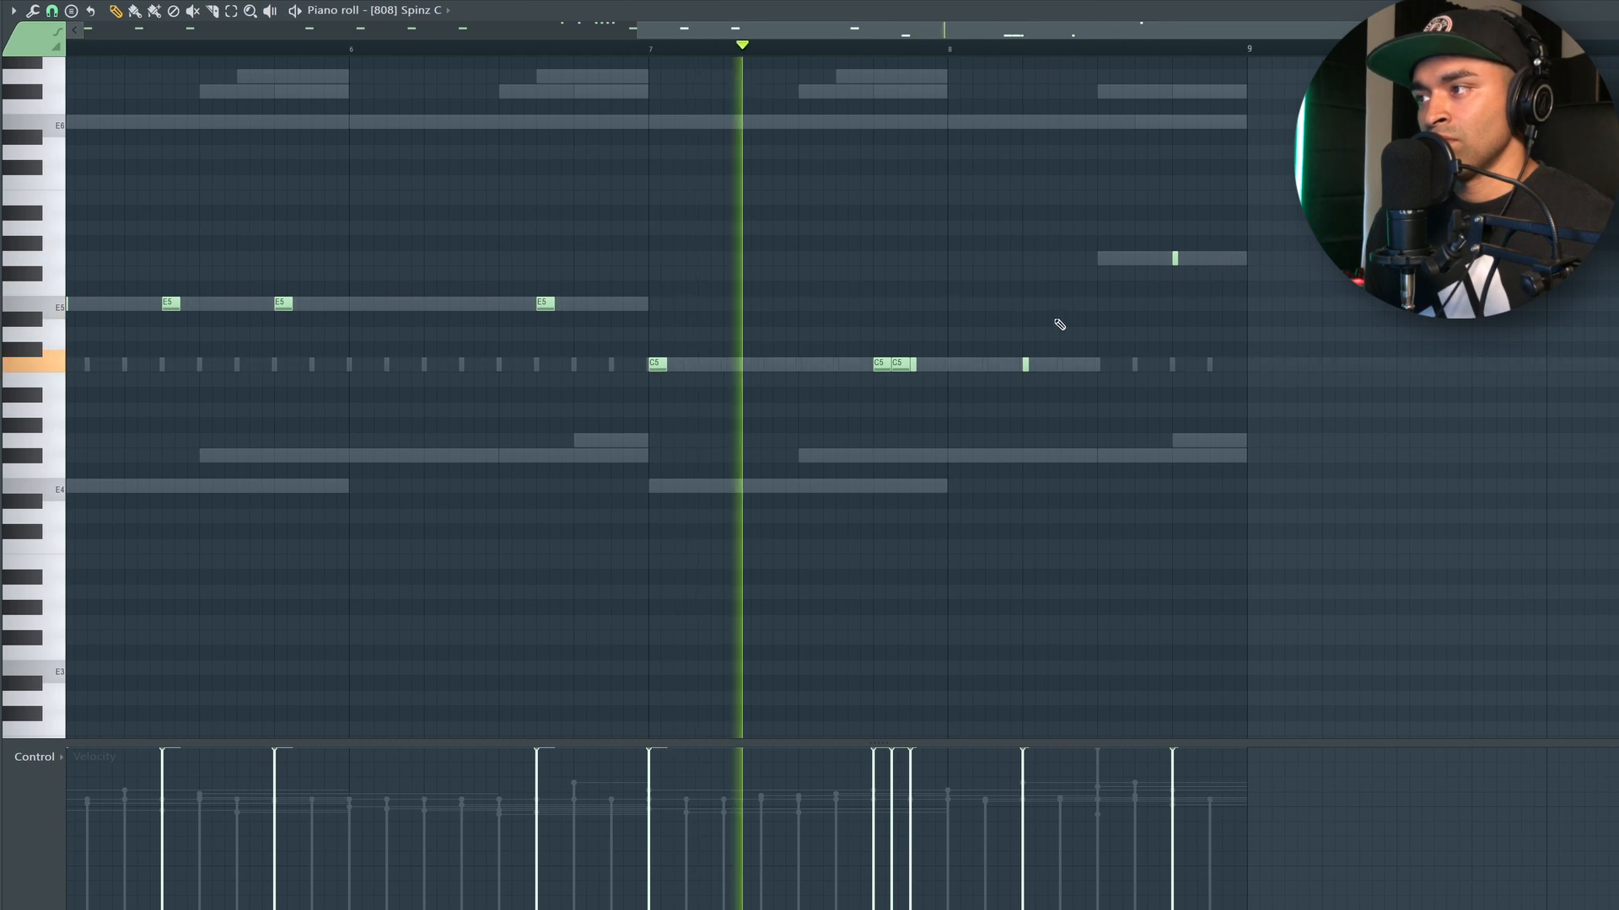
- Try the pattern without the C5 808 hit on beat 2 of bar 8, and put the hit back
right_click(1025, 365)
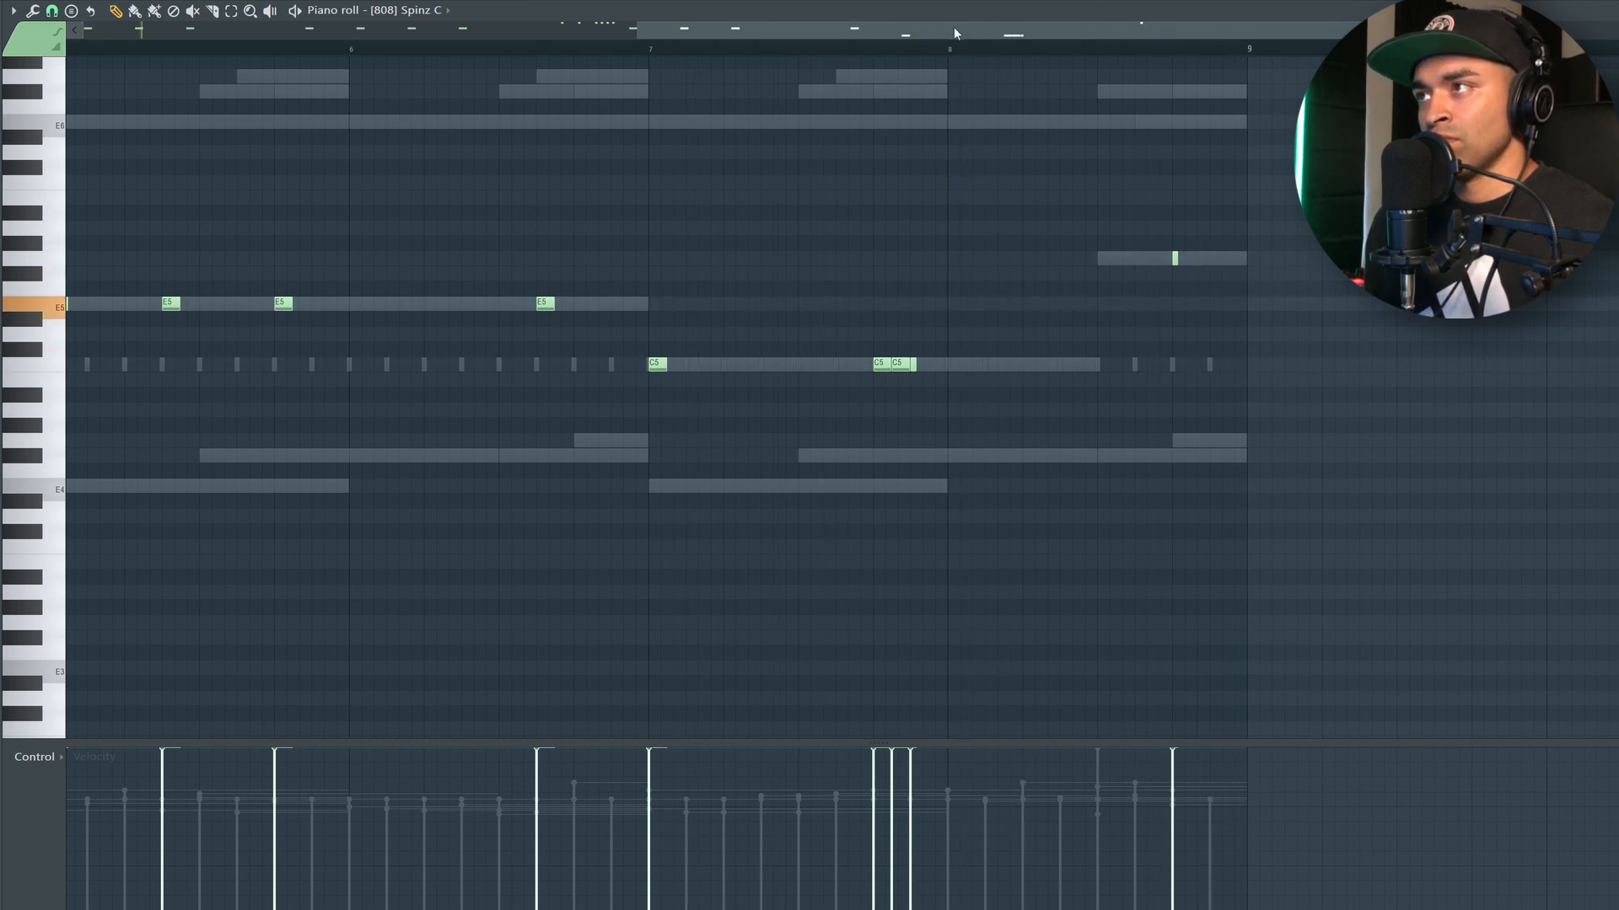
scroll(955, 34, down, 3)
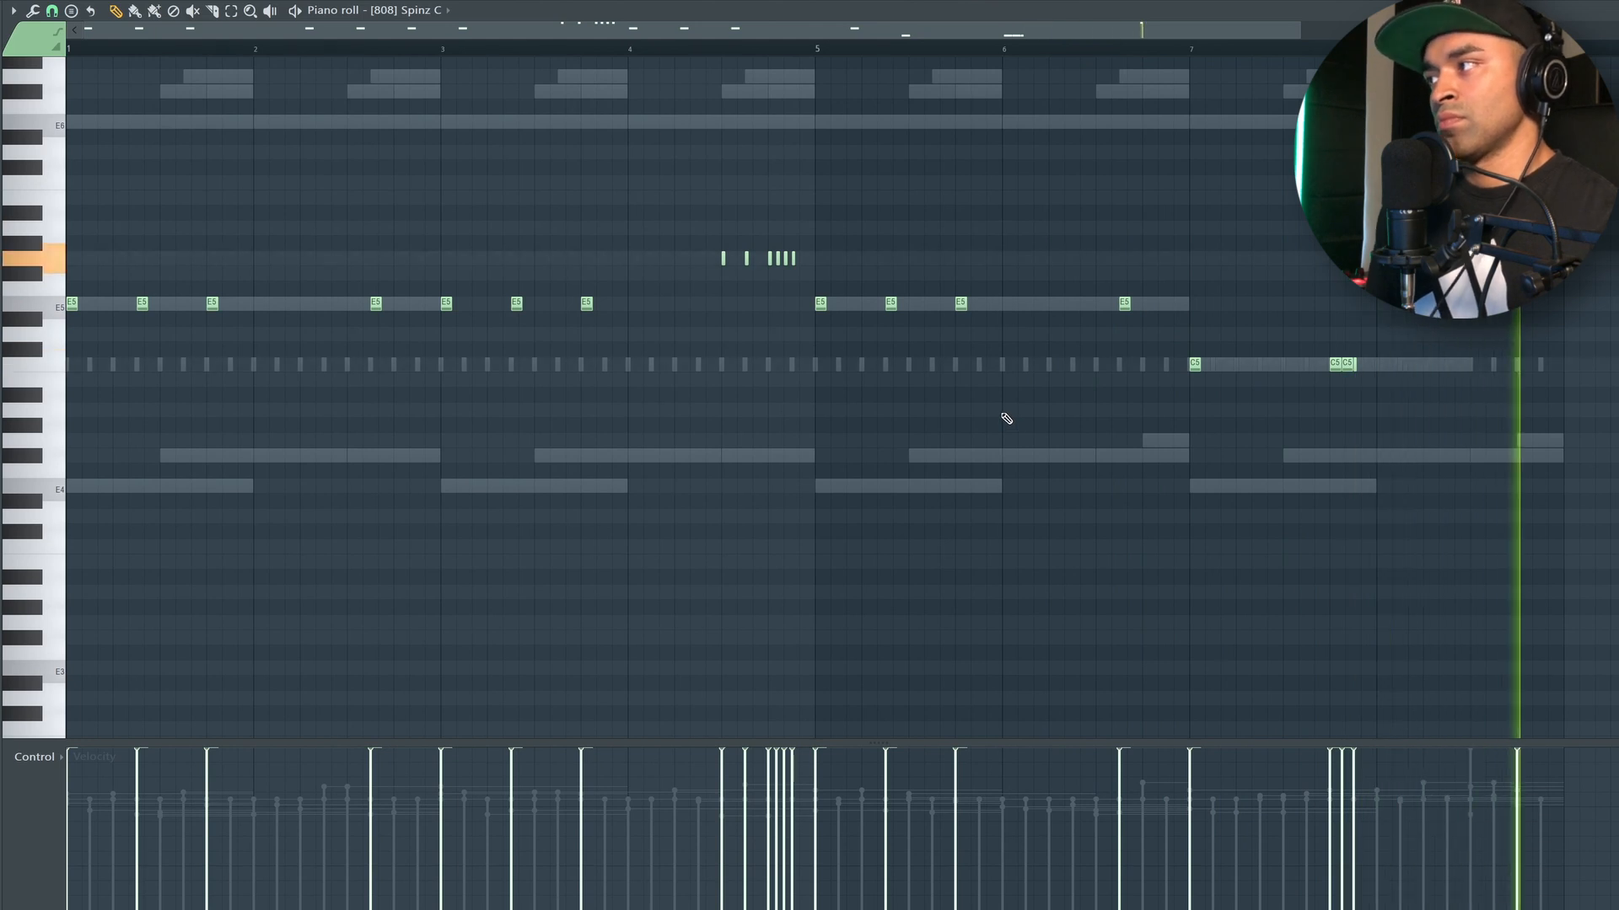
click(1425, 364)
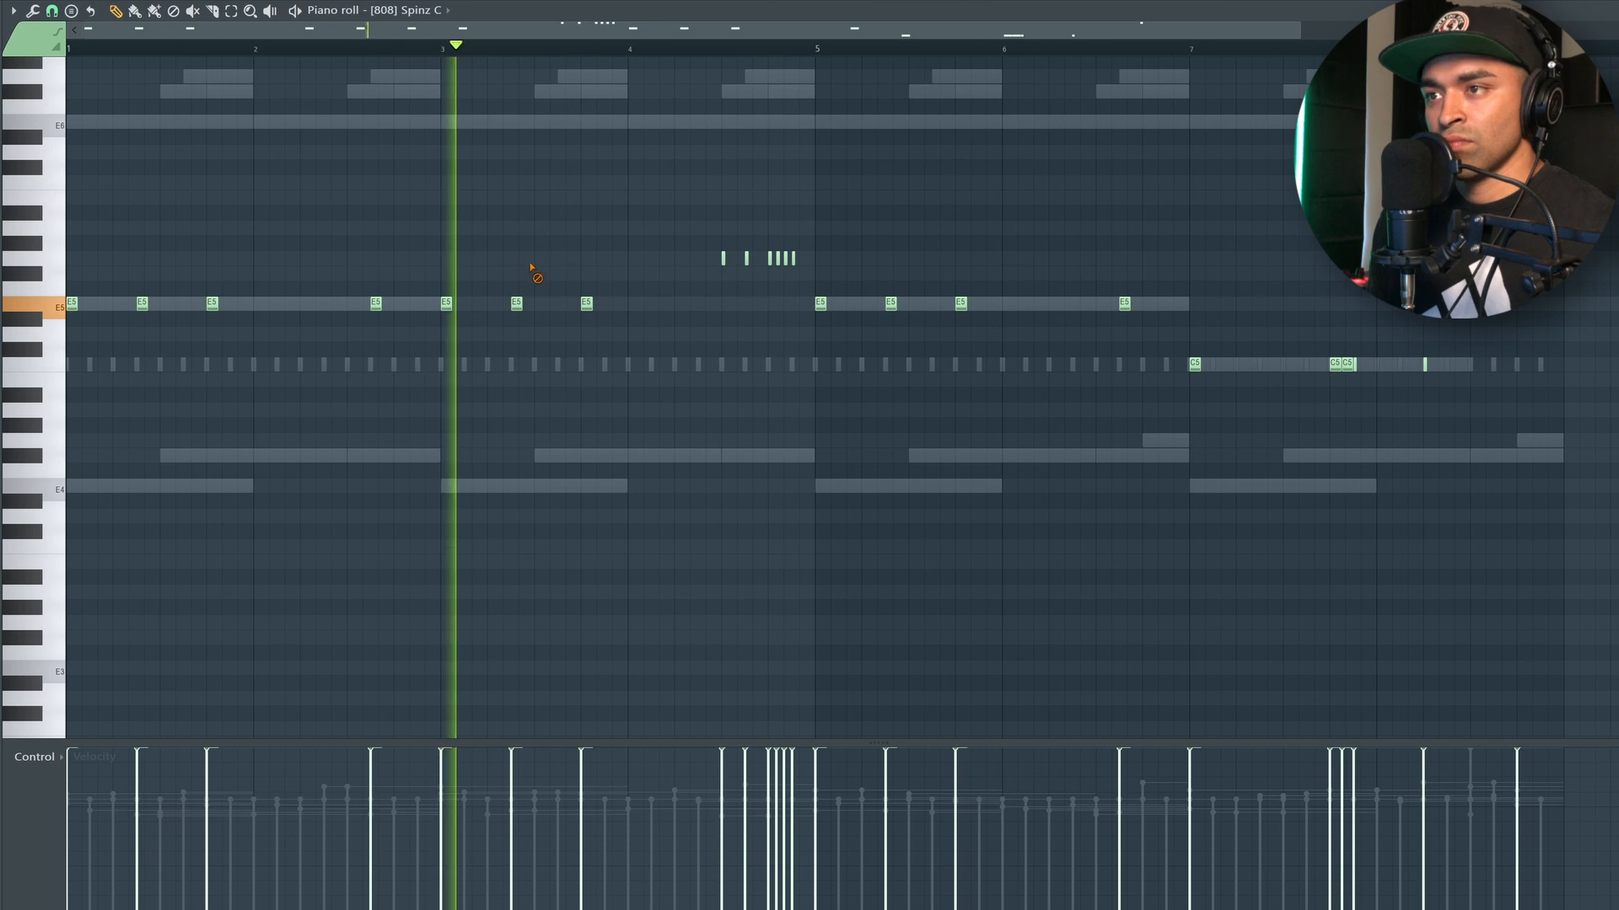
- Delete the E5 808 hit halfway through beat 2 of bar 3 and stop playback
right_click(517, 302)
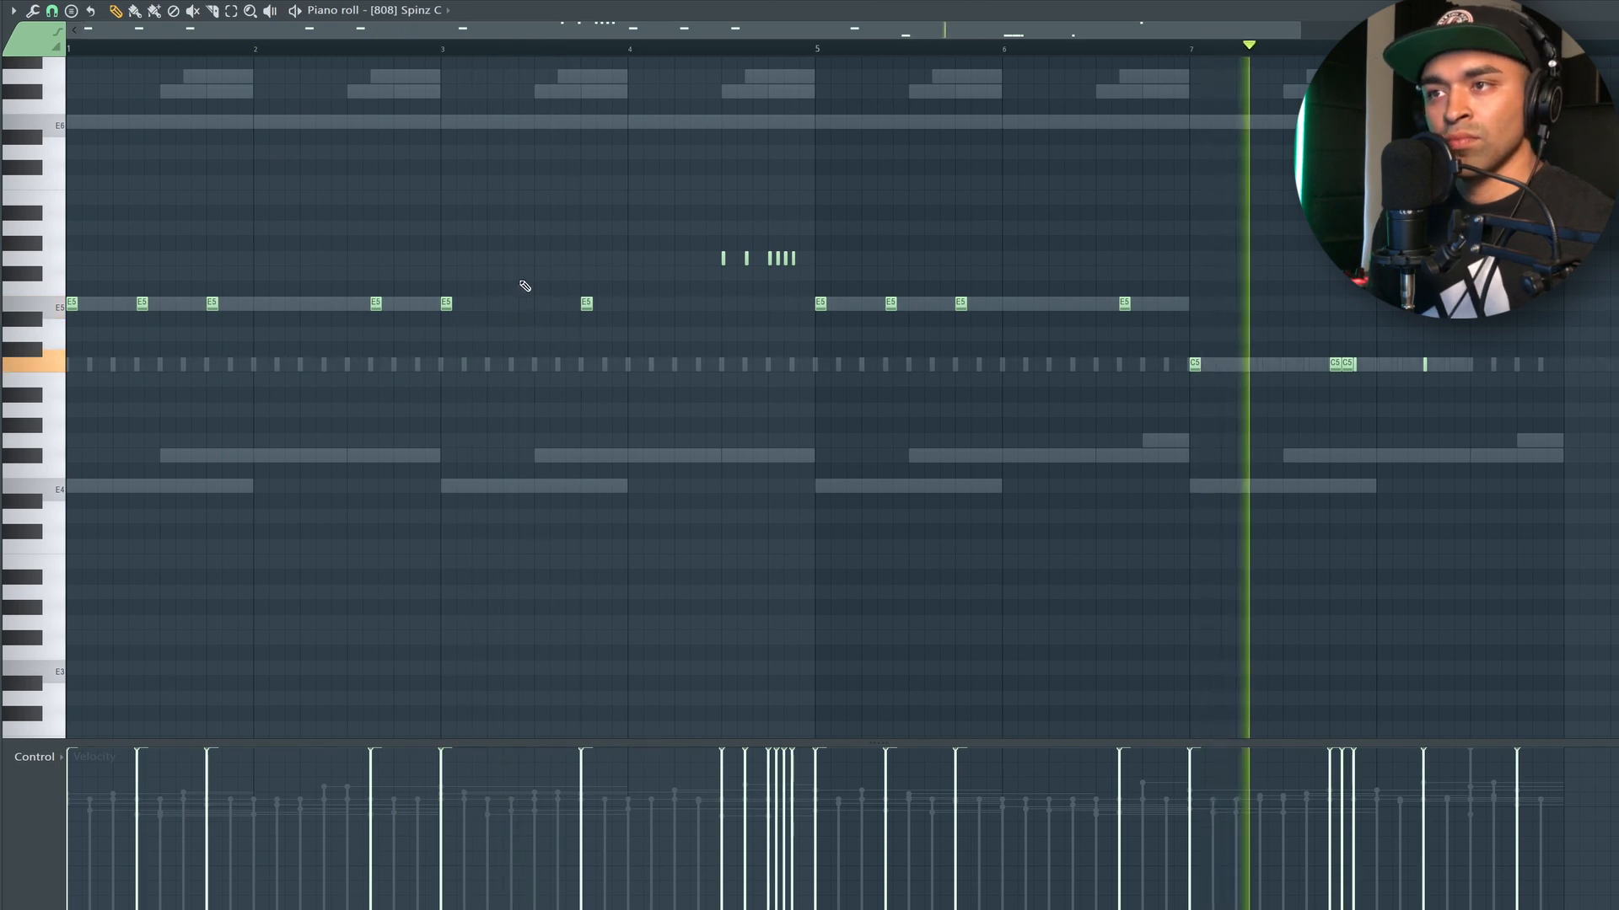
key(space)
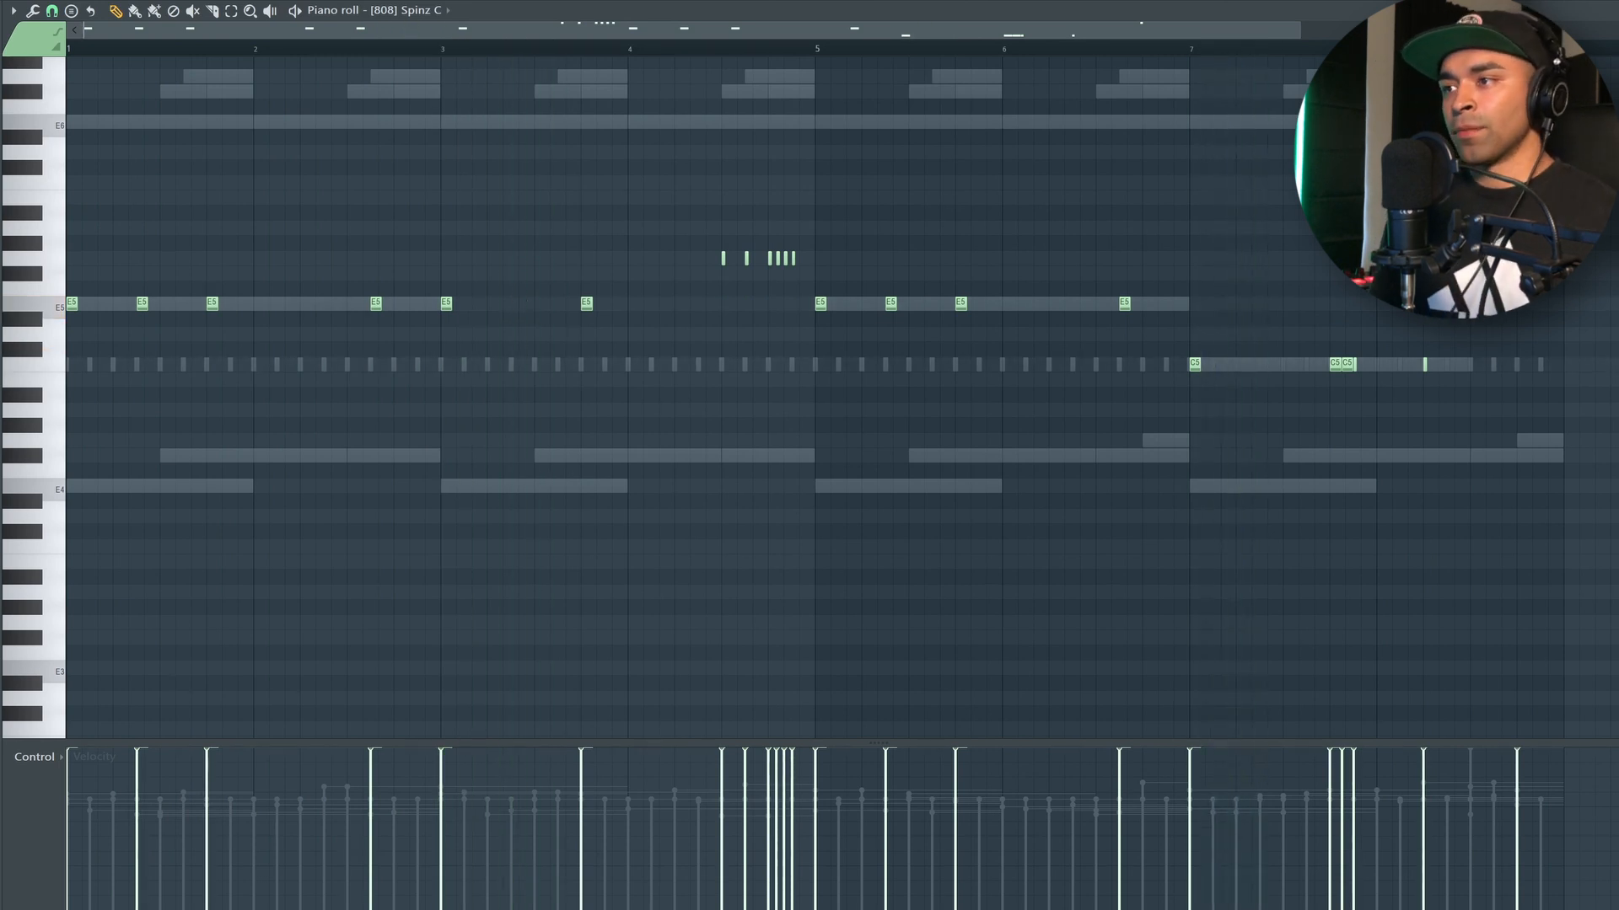